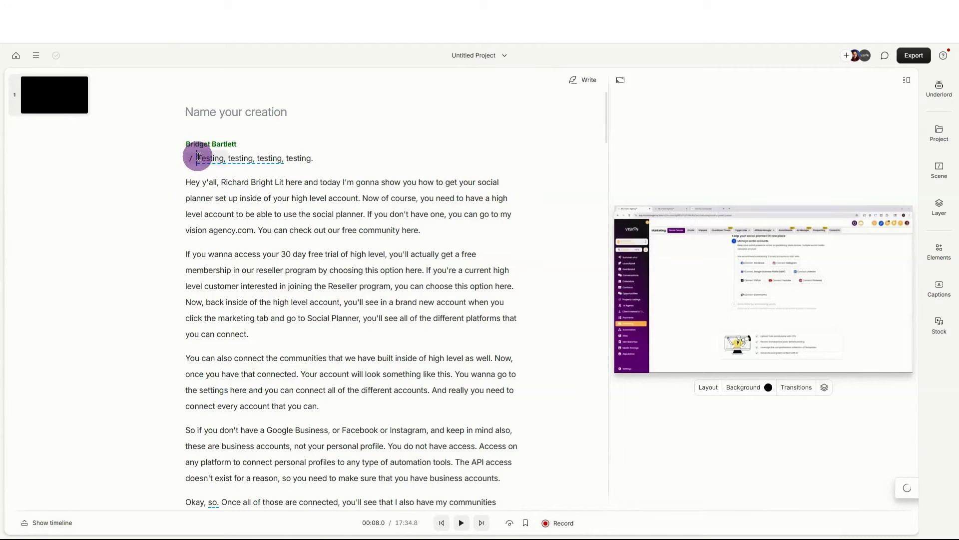
Step: Delete the opening "Testing, testing, testing, testing." line and its leftover blank paragraph from the transcript
{"action": "left_click_drag", "start_coordinate": [200, 157], "coordinate": [312, 161]}
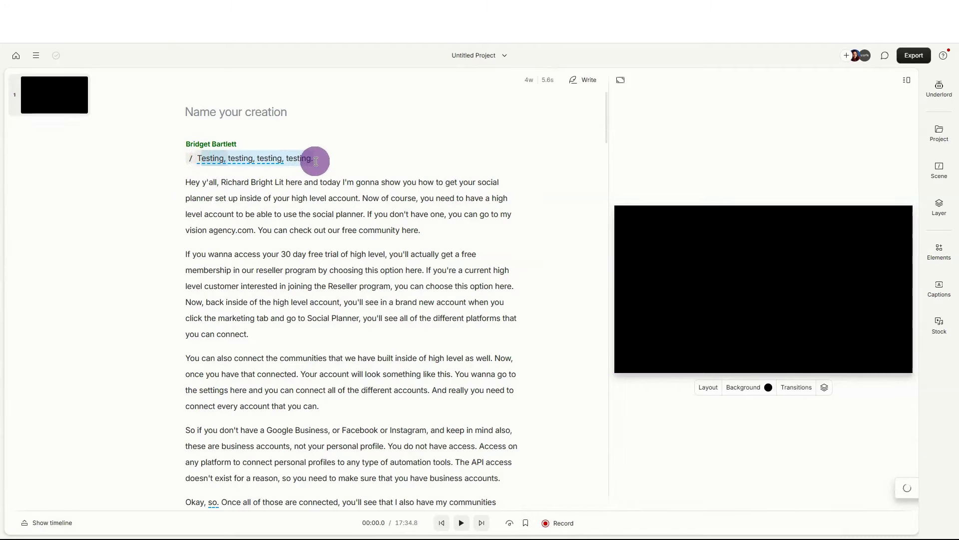
{"action": "key", "text": "BackSpace"}
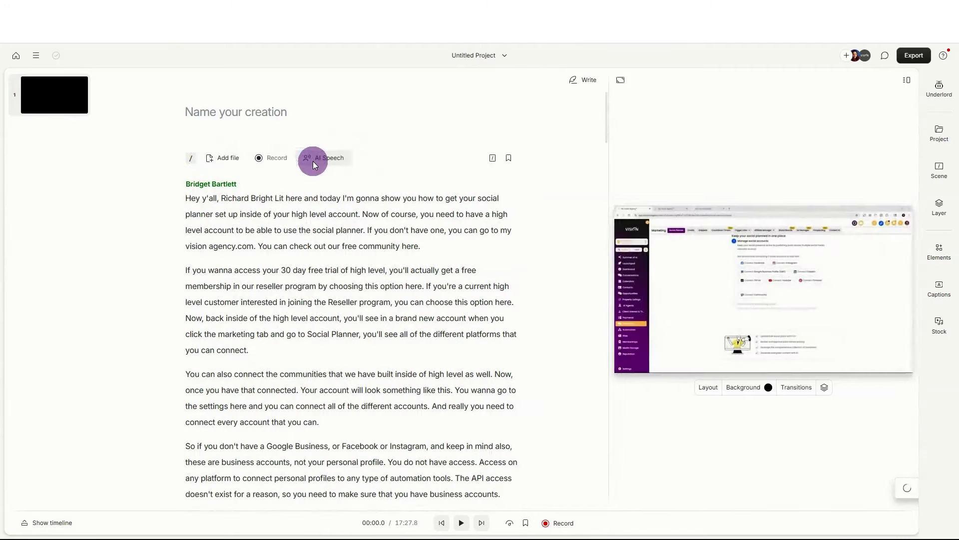
{"action": "key", "text": "BackSpace"}
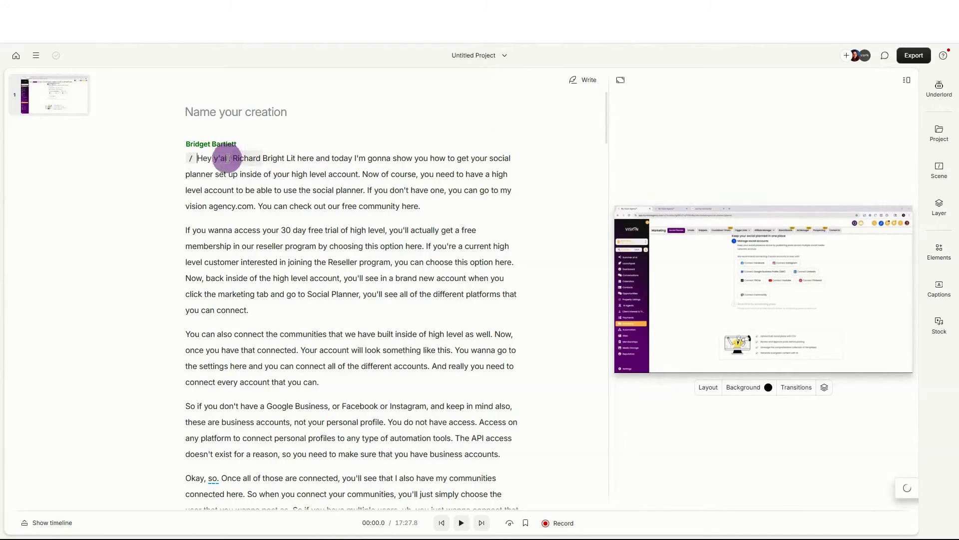
{"action": "left_click_drag", "start_coordinate": [318, 158], "coordinate": [376, 163]}
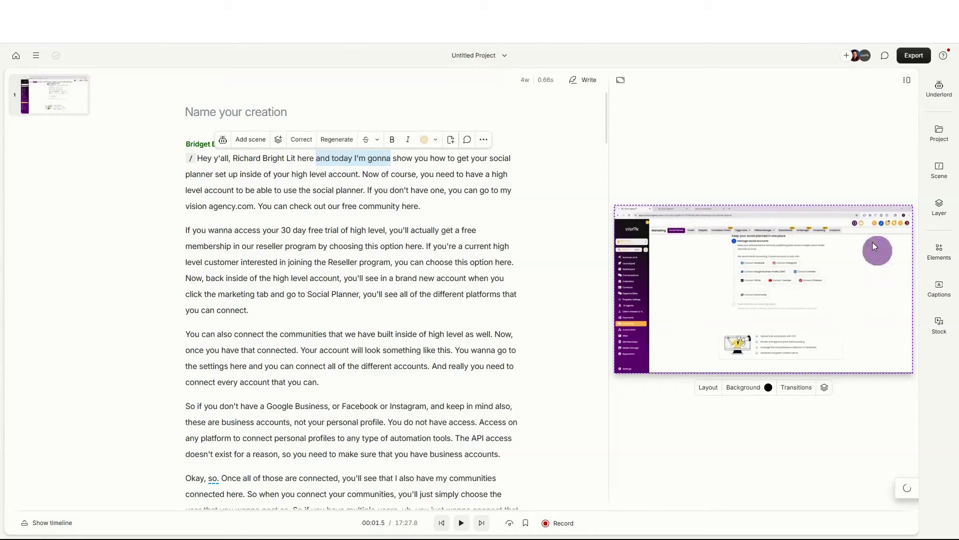
{"action": "left_click", "coordinate": [231, 182]}
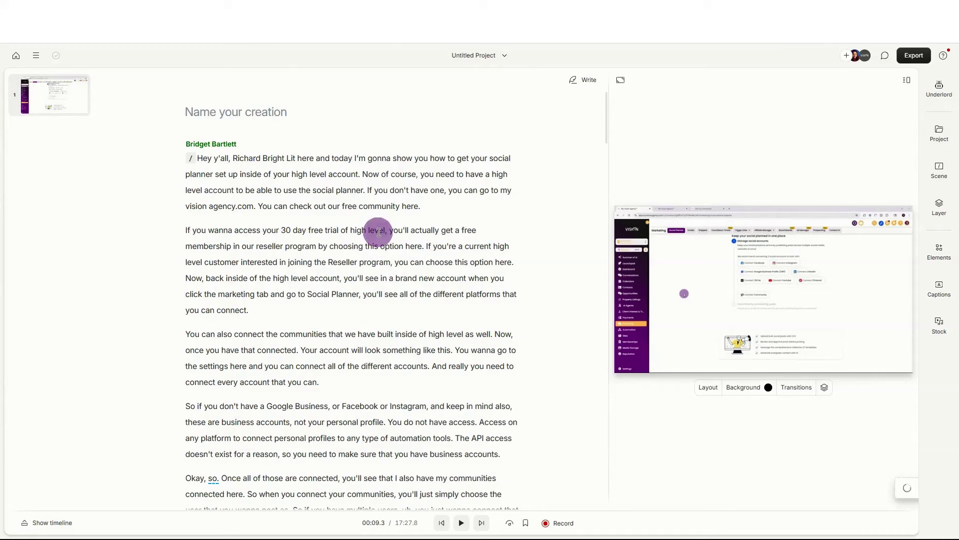
Step: Search the transcript for all filler words and go to the first match, "so" after "Okay"
{"action": "left_click", "coordinate": [933, 100]}
{"action": "left_click", "coordinate": [825, 98]}
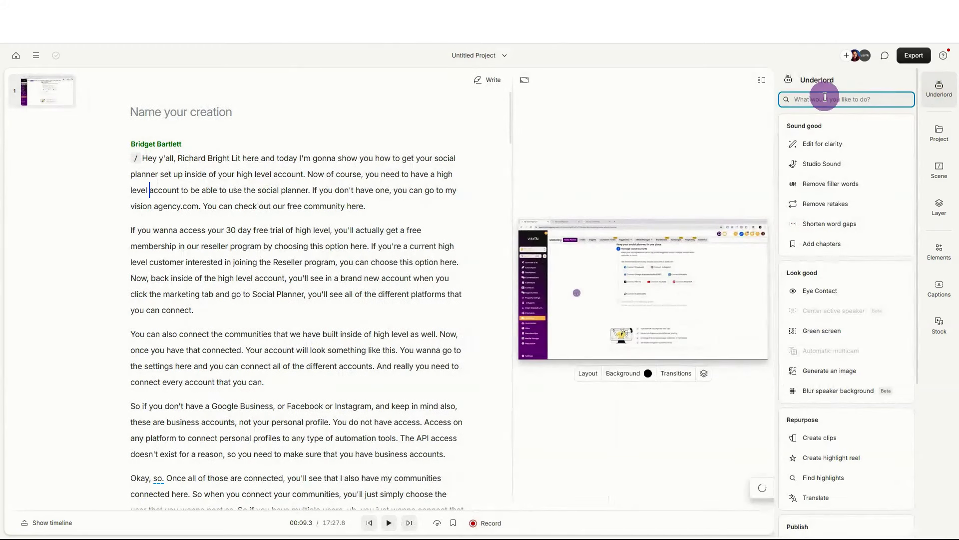
{"action": "left_click", "coordinate": [829, 184]}
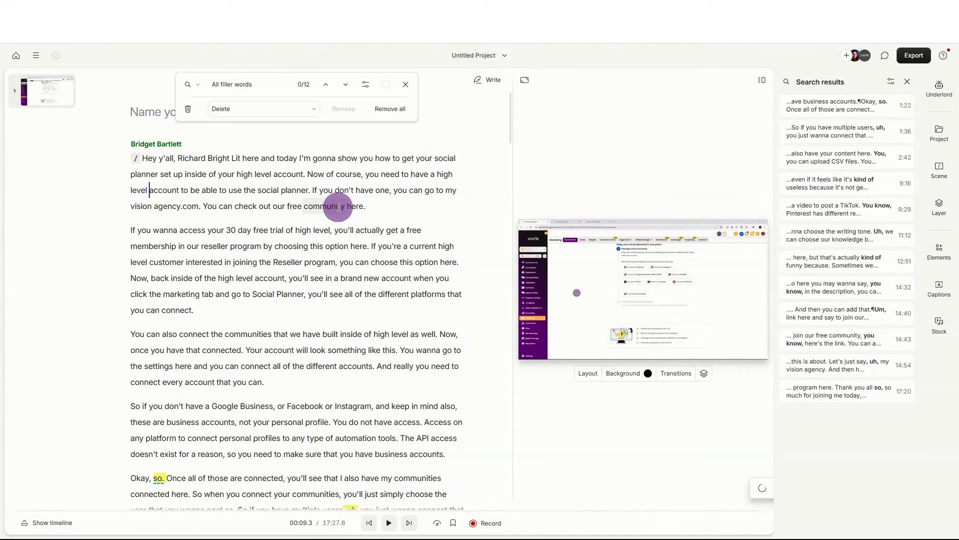
{"action": "scroll", "coordinate": [282, 358], "scroll_direction": "down", "scroll_amount": 2}
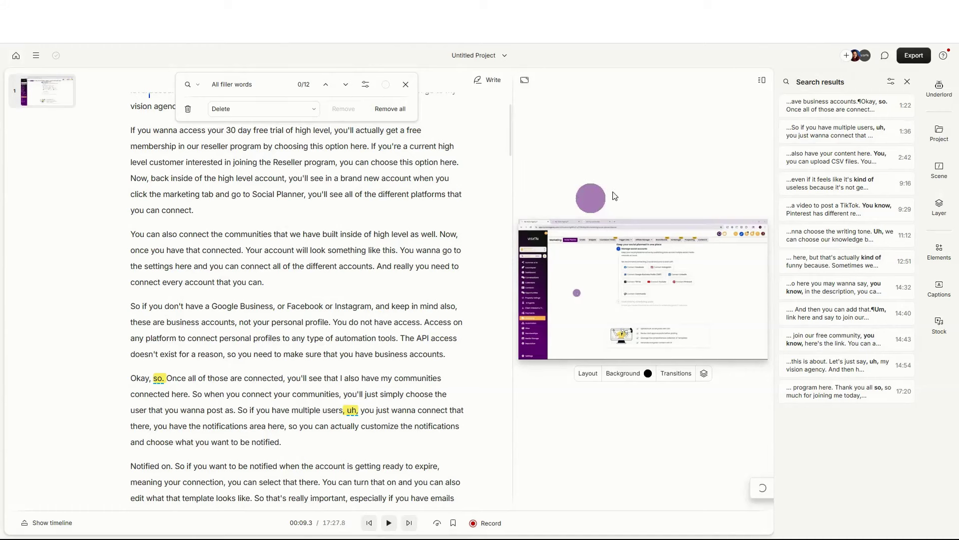
{"action": "left_click", "coordinate": [819, 105]}
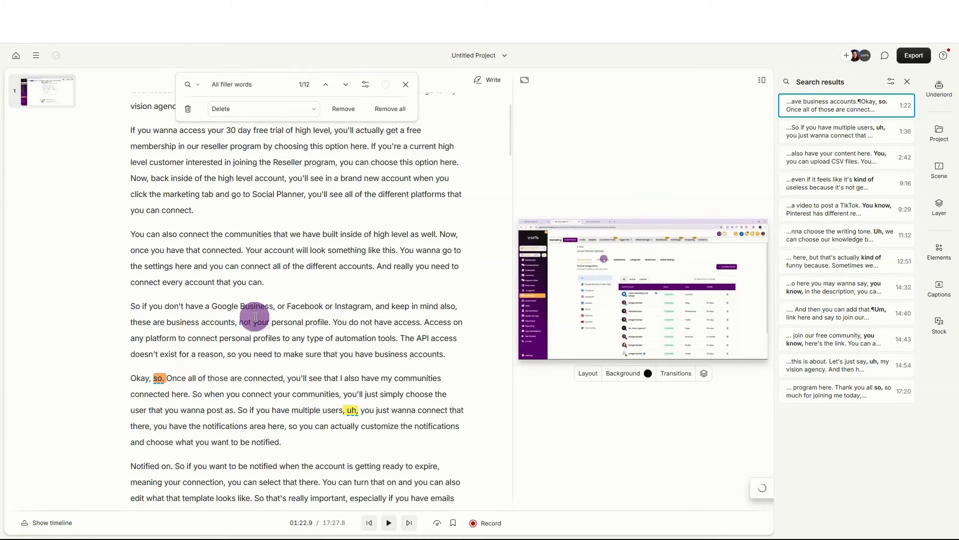
Step: Remove the found filler words one by one, but ignore the final "so" in "Thank you all so, so much", and close the search
{"action": "left_click", "coordinate": [345, 109]}
{"action": "left_click", "coordinate": [345, 109]}
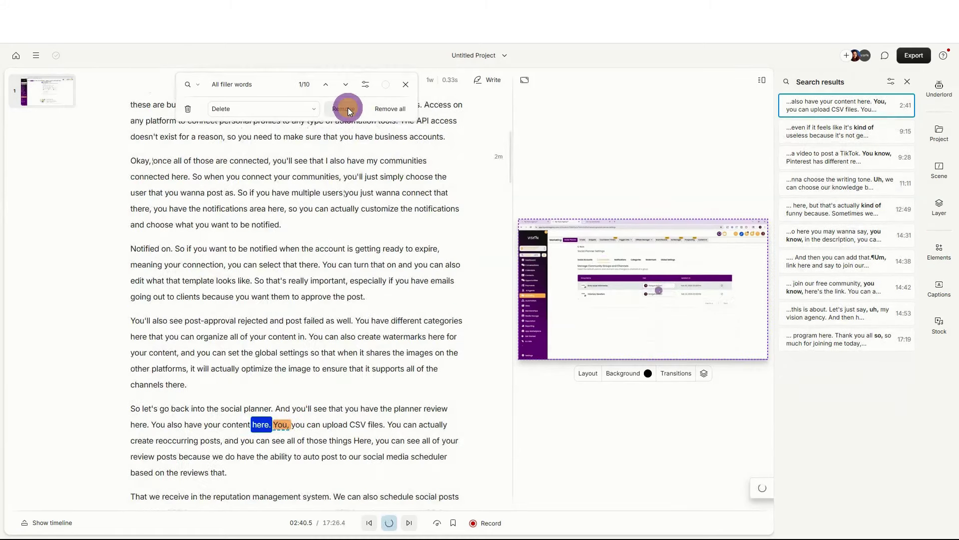
{"action": "left_click", "coordinate": [345, 109]}
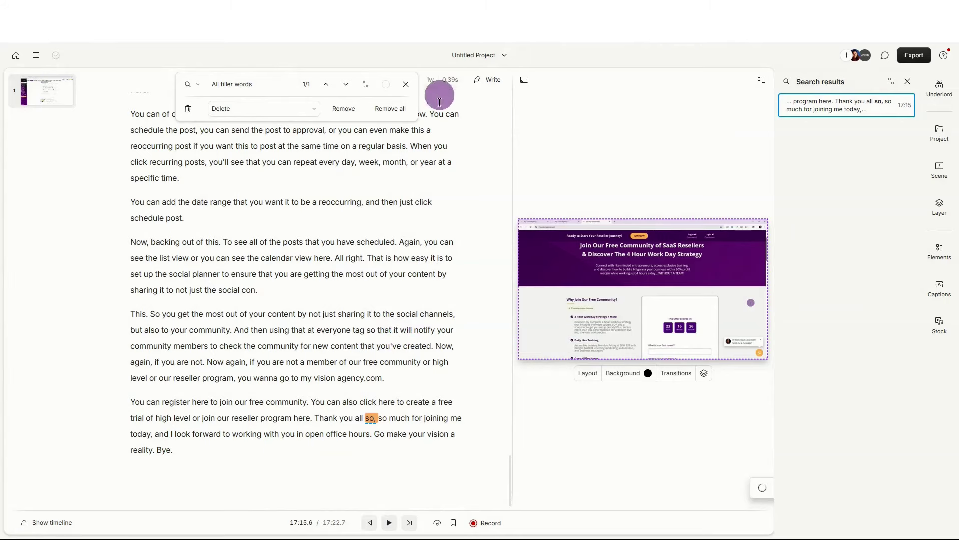
{"action": "left_click", "coordinate": [899, 104]}
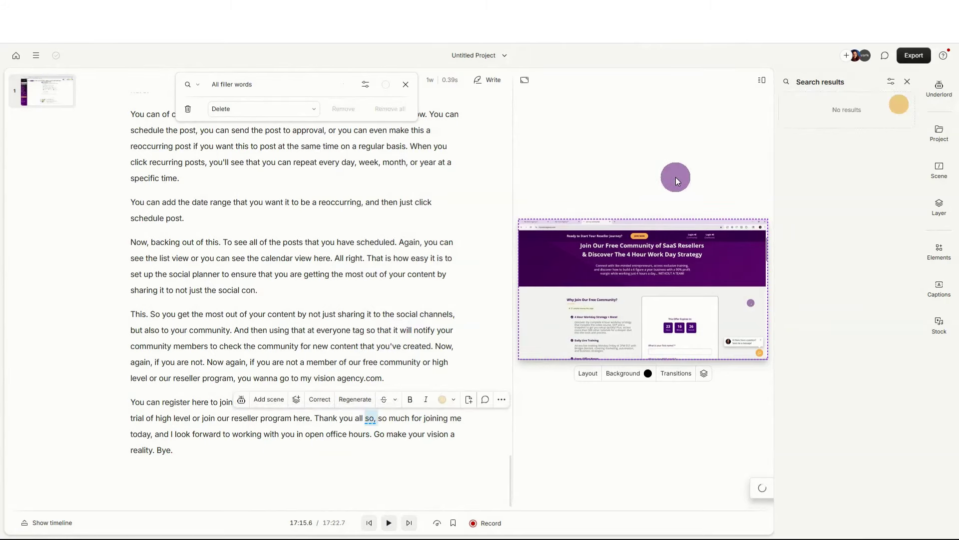
{"action": "left_click", "coordinate": [405, 85]}
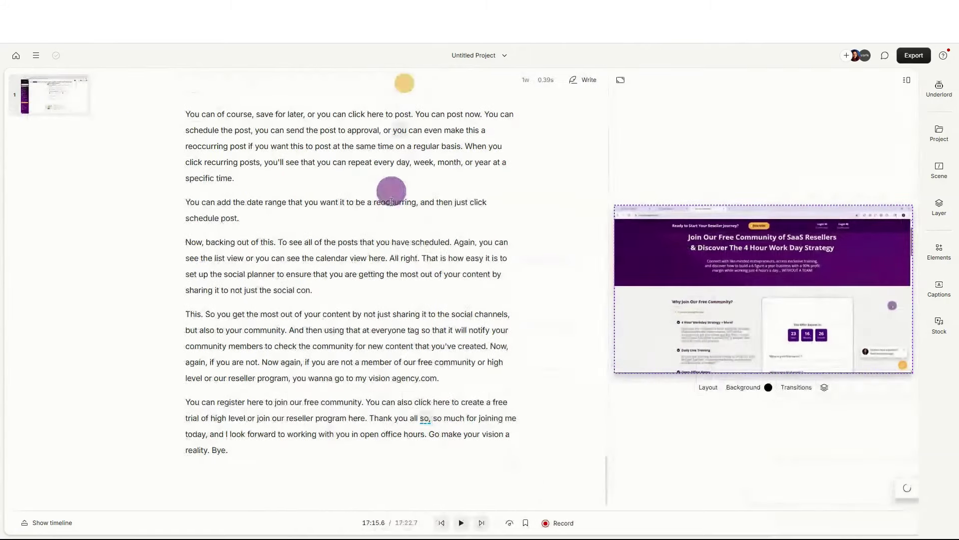
Step: Shorten all word gaps longer than 1 second to 1 second throughout the transcript
{"action": "left_click", "coordinate": [940, 91]}
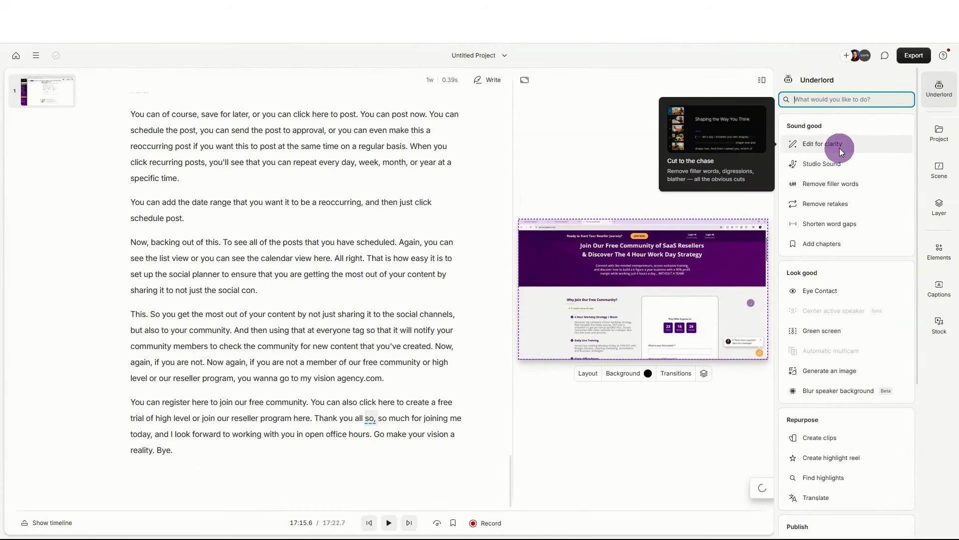
{"action": "left_click", "coordinate": [824, 223]}
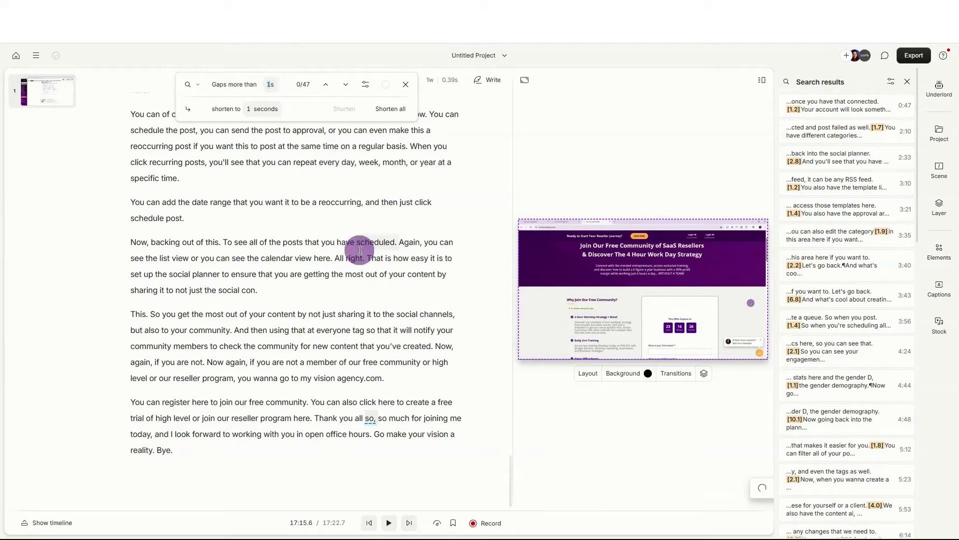
{"action": "scroll", "coordinate": [360, 250], "scroll_direction": "up", "scroll_amount": 15}
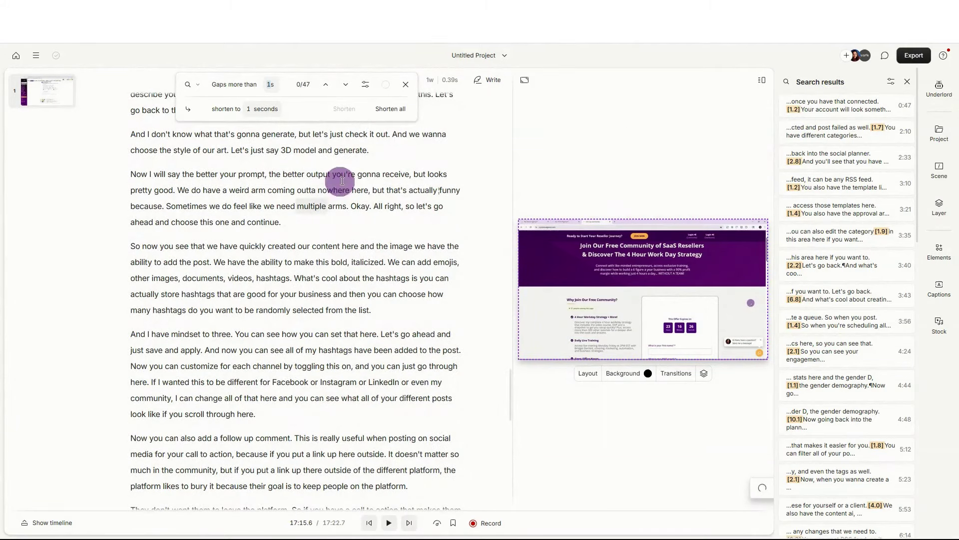
{"action": "left_click", "coordinate": [400, 111]}
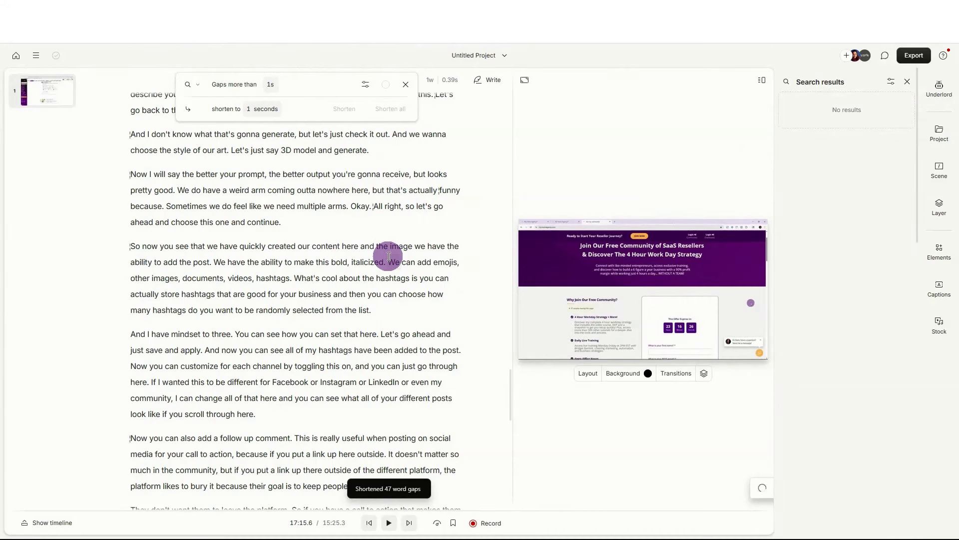
{"action": "left_click", "coordinate": [405, 84]}
Step: Apply the Studio Sound audio effect to the script's recording
{"action": "left_click", "coordinate": [939, 86]}
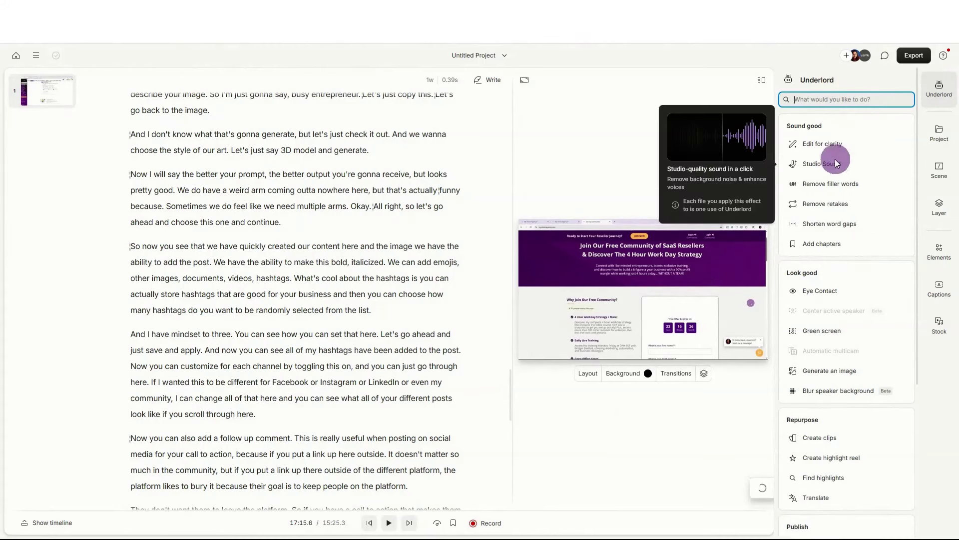
{"action": "left_click", "coordinate": [819, 164]}
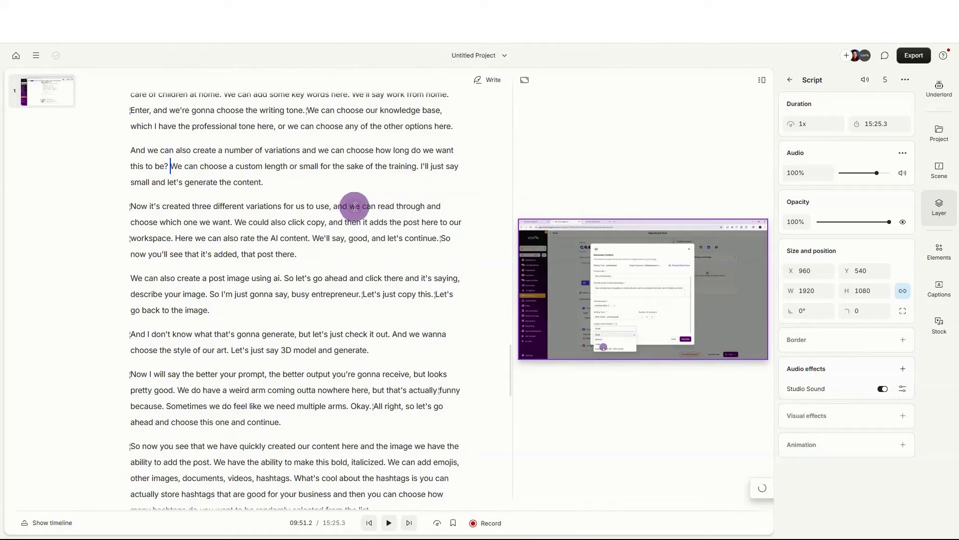
{"action": "mouse_move", "coordinate": [769, 493]}
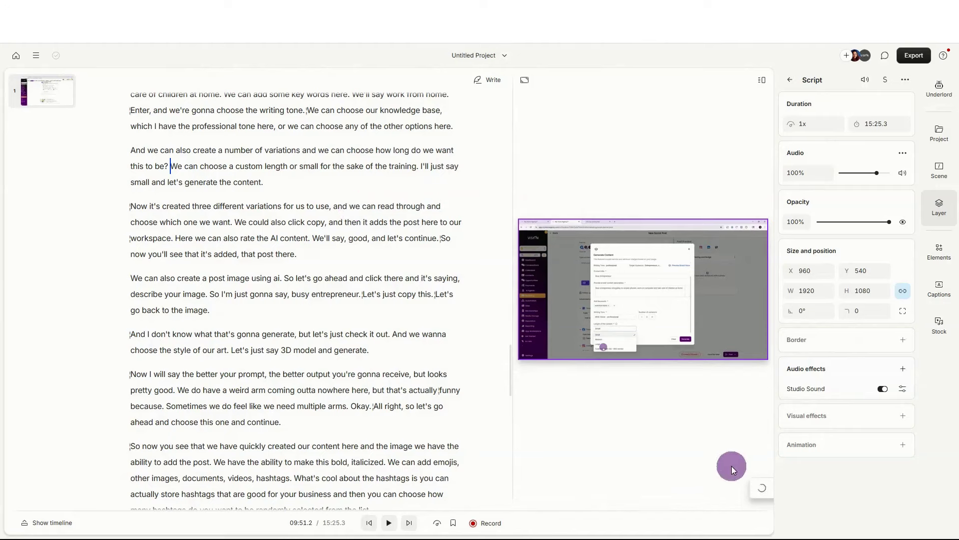
Step: Rename the project as "How to set up the High Level Social Planner"
{"action": "left_click", "coordinate": [470, 56]}
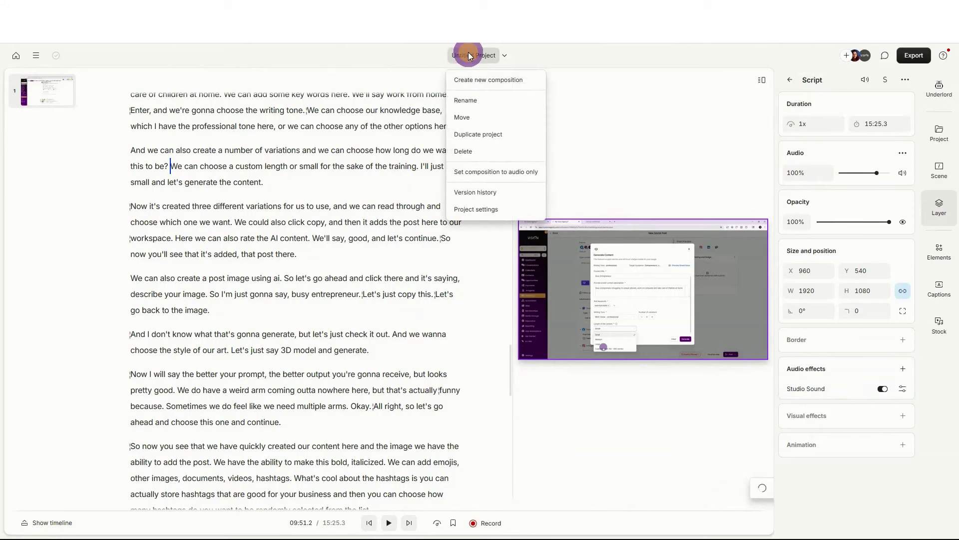
{"action": "left_click", "coordinate": [469, 102]}
{"action": "left_click", "coordinate": [480, 54]}
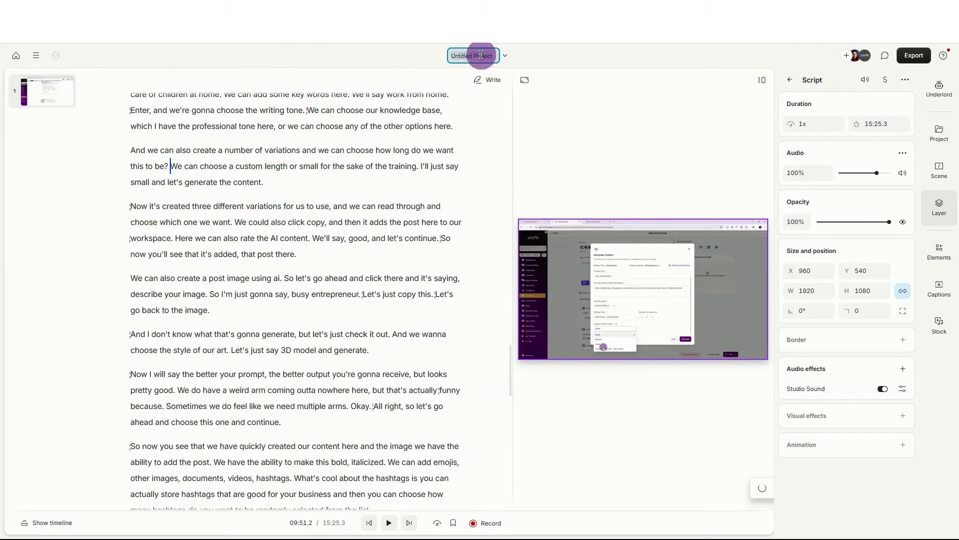
{"action": "type", "text": "How to set up the High Level"}
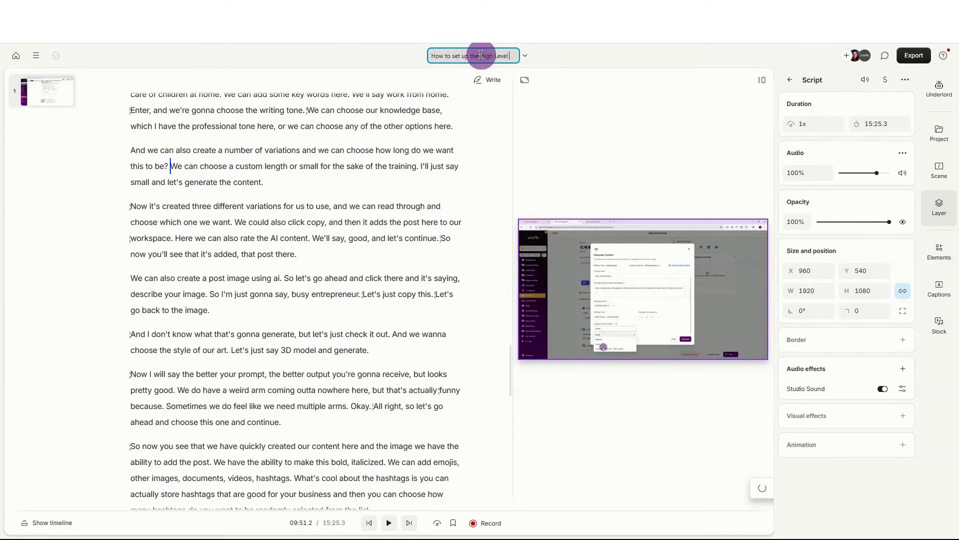
{"action": "type", "text": "anner"}
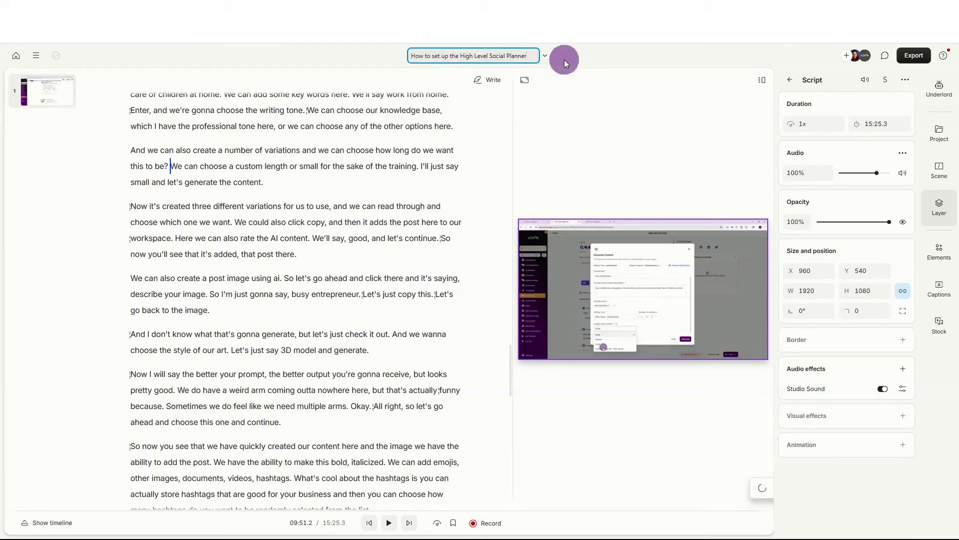
{"action": "left_click", "coordinate": [564, 58]}
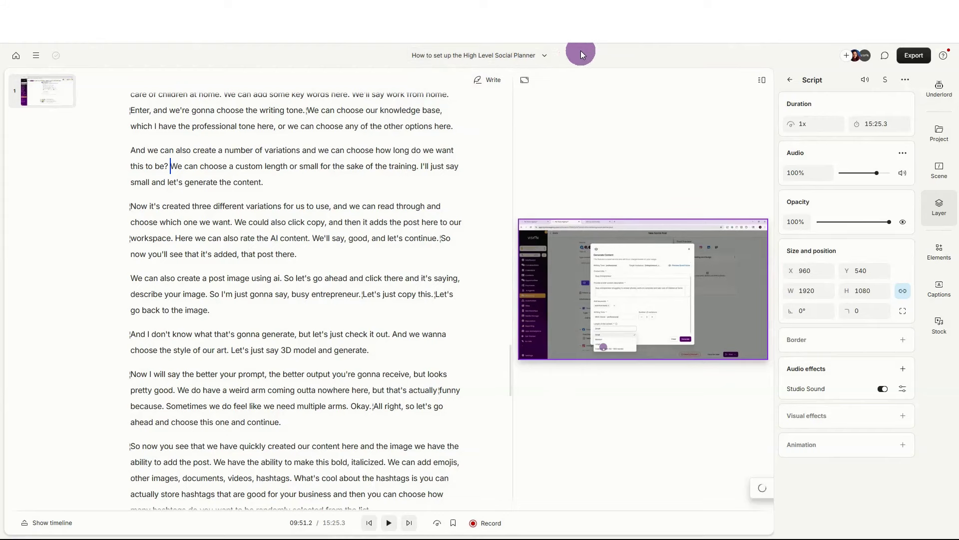
Step: Add a filled square element across the entire transcript and stretch it into a strip covering the browser bar along the video's upper edge
{"action": "left_click", "coordinate": [939, 252]}
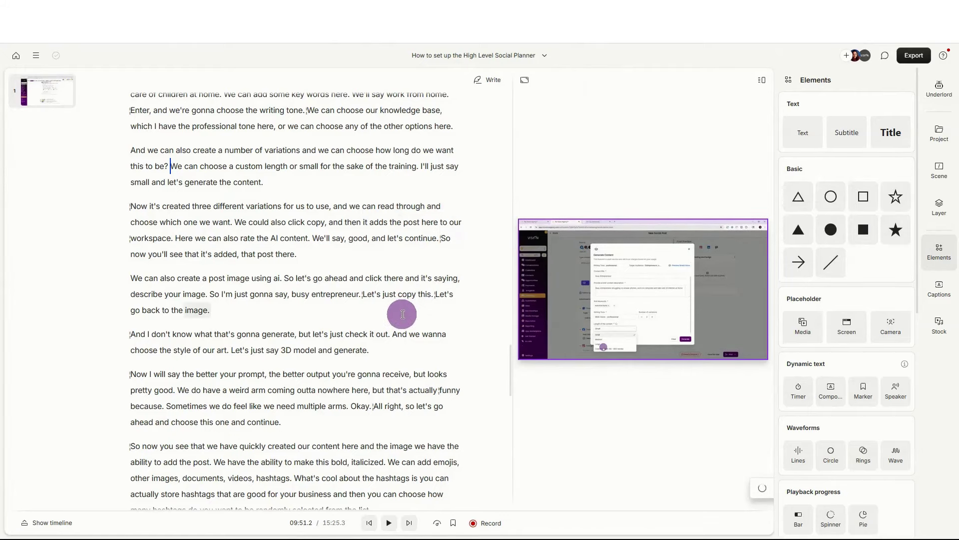
{"action": "scroll", "coordinate": [406, 303], "scroll_direction": "down", "scroll_amount": 10}
{"action": "scroll", "coordinate": [403, 313], "scroll_direction": "down", "scroll_amount": 4}
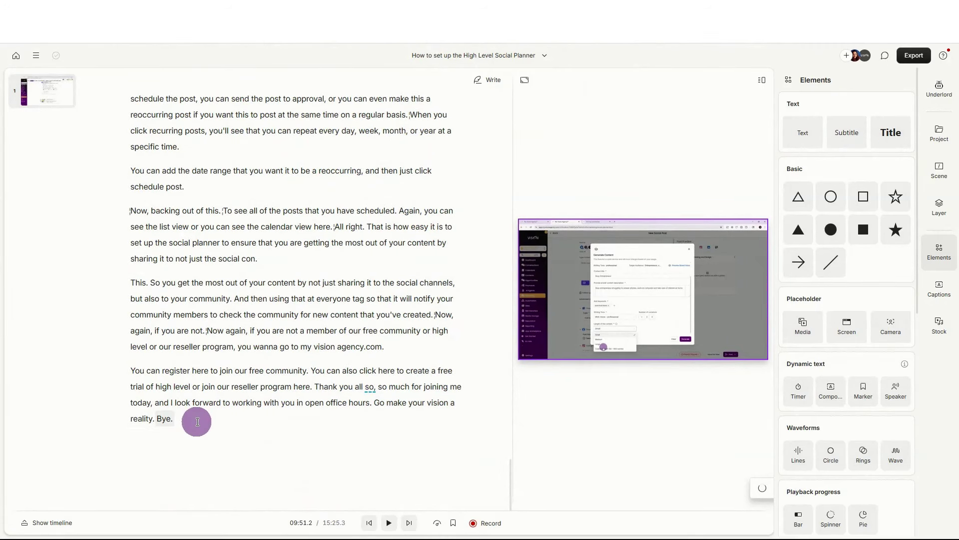
{"action": "left_click", "coordinate": [198, 421]}
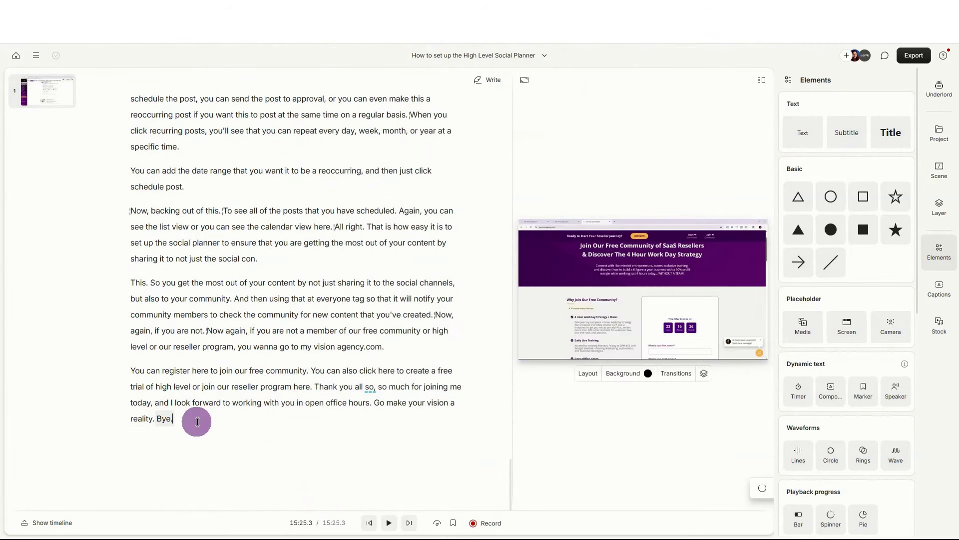
{"action": "left_click_drag", "start_coordinate": [198, 421], "coordinate": [125, 86]}
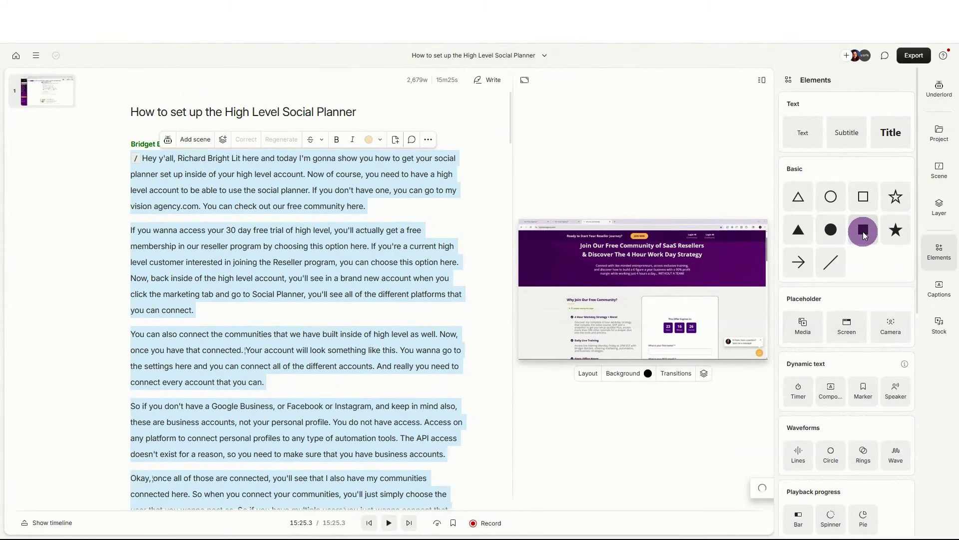
{"action": "left_click", "coordinate": [863, 232]}
{"action": "left_click_drag", "start_coordinate": [642, 290], "coordinate": [587, 285]}
{"action": "left_click_drag", "start_coordinate": [641, 343], "coordinate": [762, 228]}
{"action": "left_click_drag", "start_coordinate": [765, 229], "coordinate": [764, 228]}
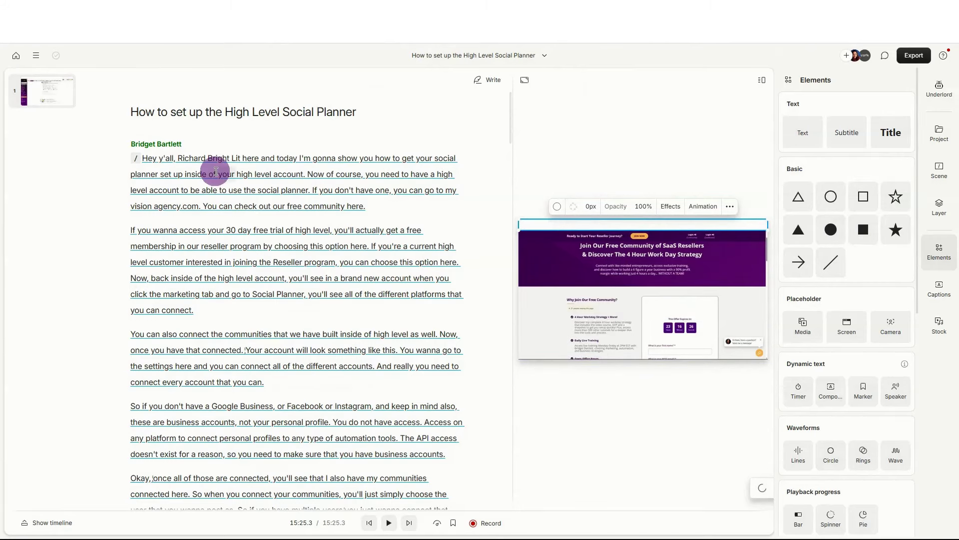
{"action": "scroll", "coordinate": [215, 273], "scroll_direction": "down", "scroll_amount": 5}
{"action": "scroll", "coordinate": [216, 273], "scroll_direction": "up", "scroll_amount": 5}
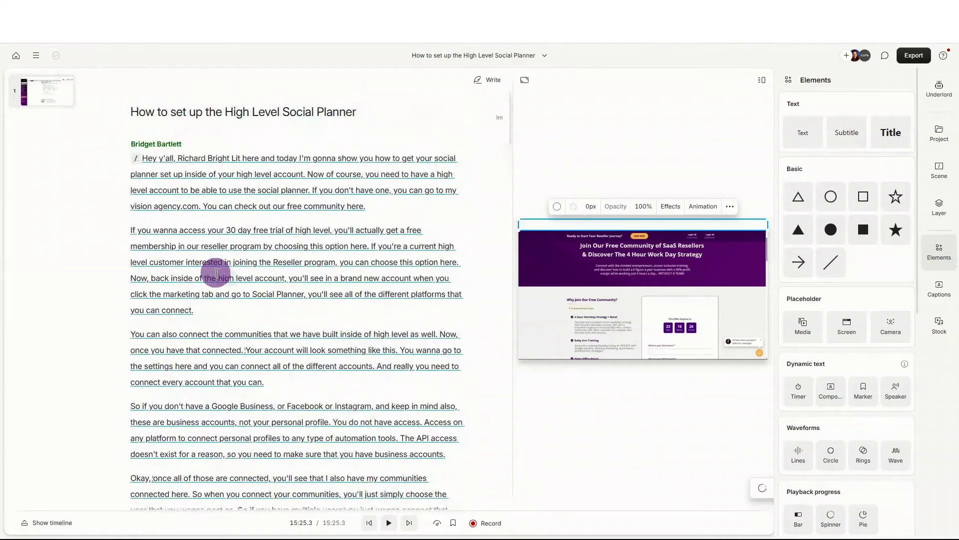
Step: Correct the transcript's opening words to "Hey all," followed by the speaker's full name and "here"
{"action": "left_click", "coordinate": [144, 158]}
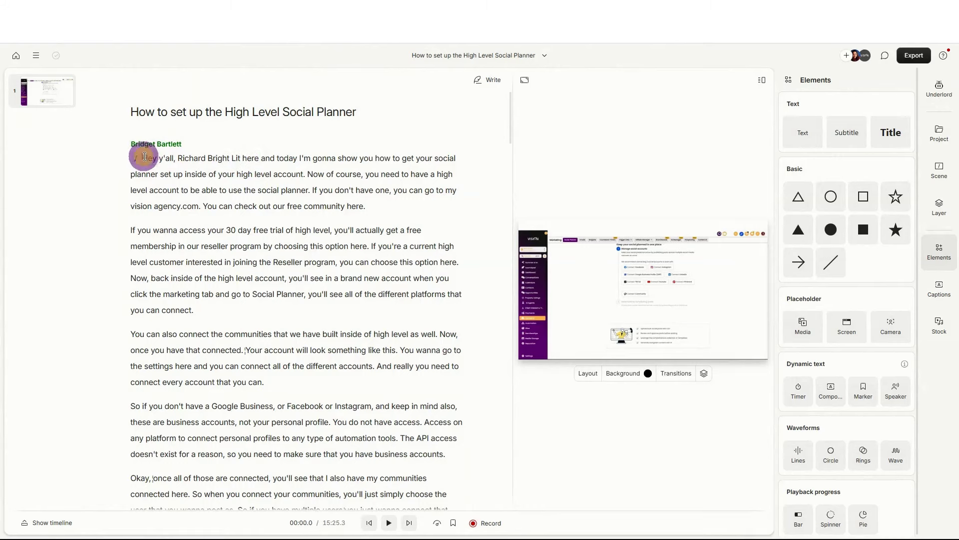
{"action": "left_click_drag", "start_coordinate": [144, 157], "coordinate": [259, 158]}
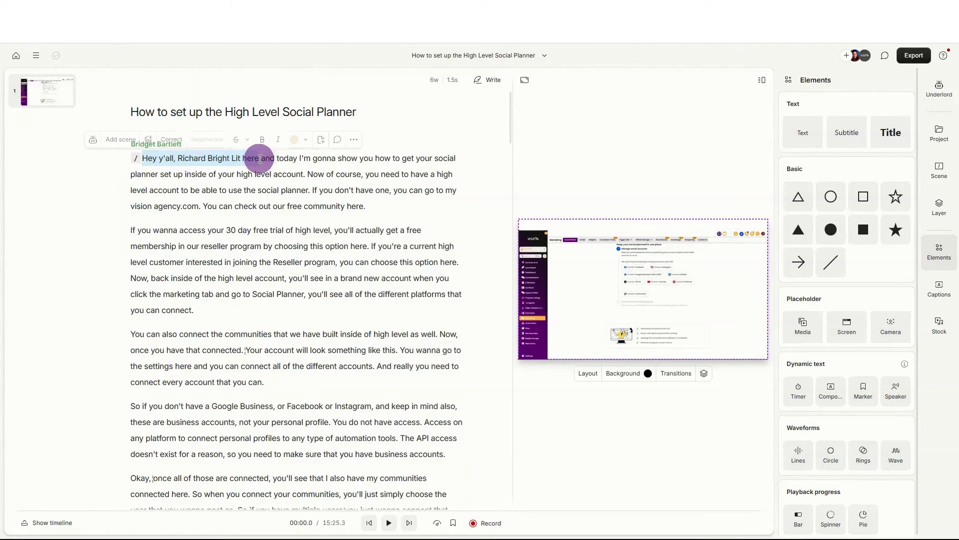
{"action": "left_click", "coordinate": [169, 143]}
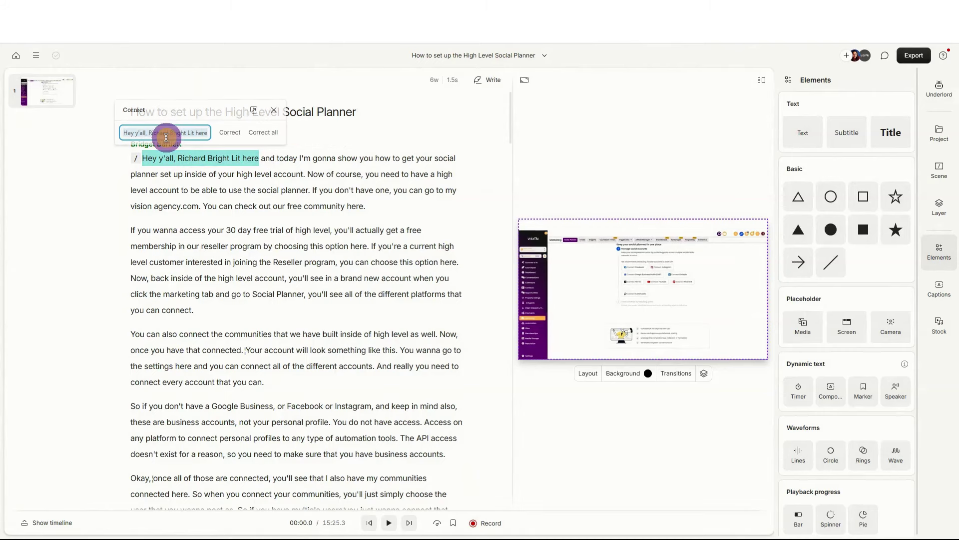
{"action": "left_click", "coordinate": [139, 133]}
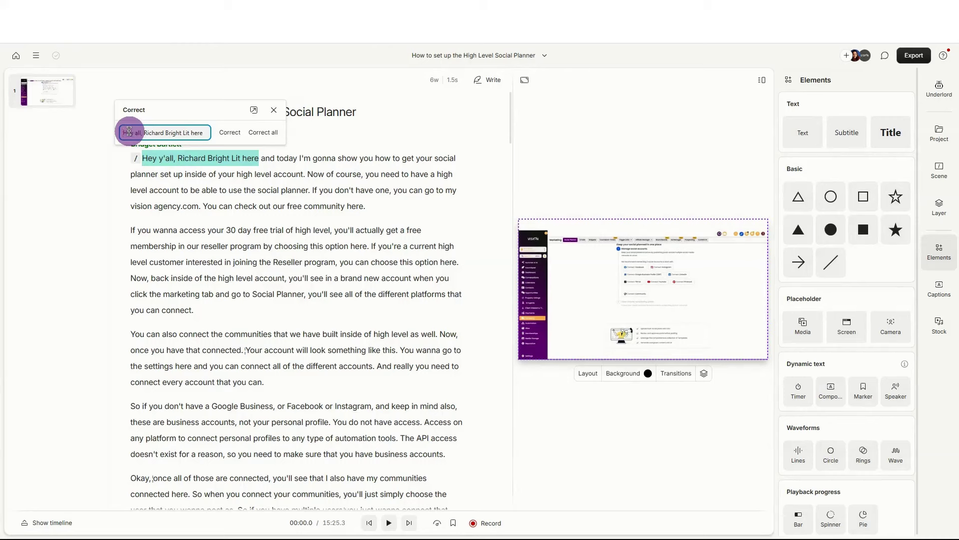
{"action": "left_click_drag", "start_coordinate": [145, 133], "coordinate": [177, 137]}
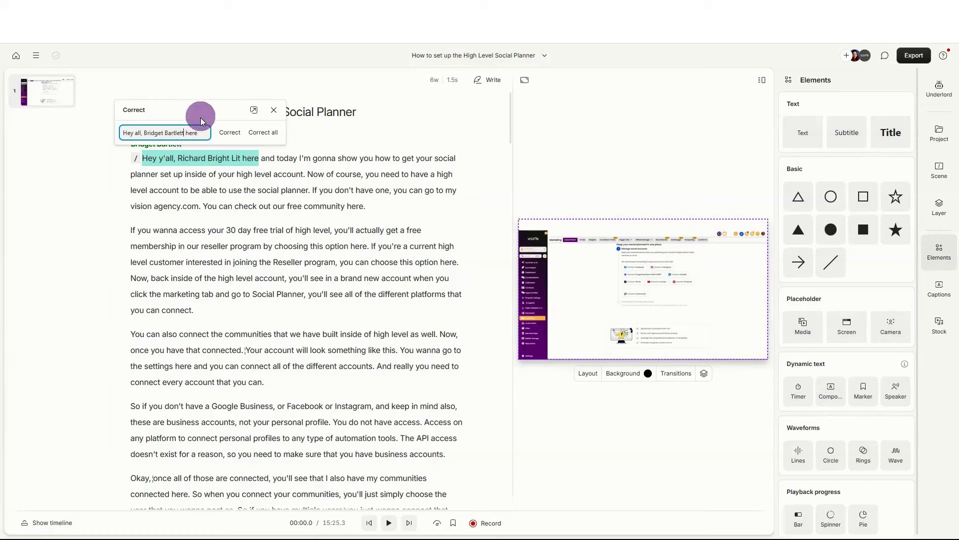
{"action": "left_click", "coordinate": [229, 133]}
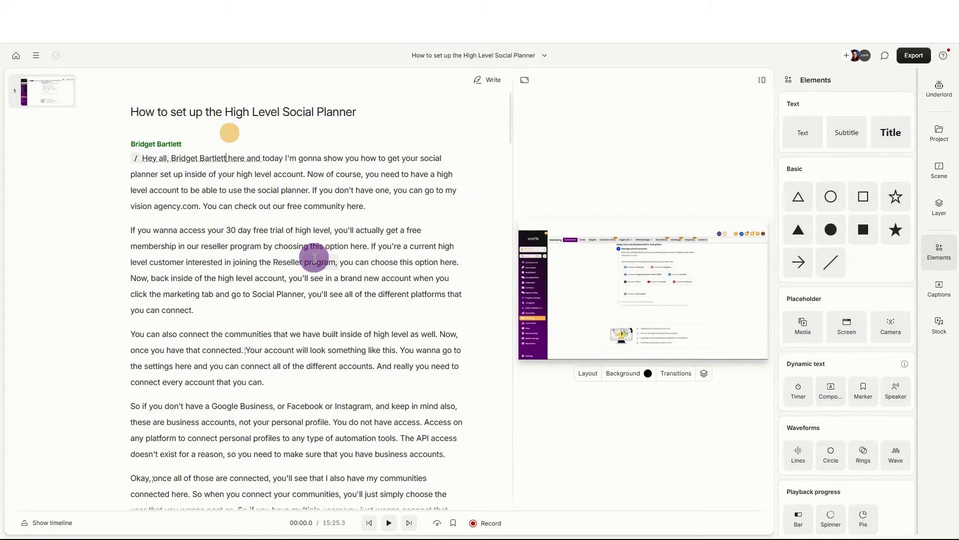
Step: Play the video from the beginning through the paragraph starting "Okay, once all of those are connected" to review the narration against the transcript
{"action": "left_click", "coordinate": [143, 157]}
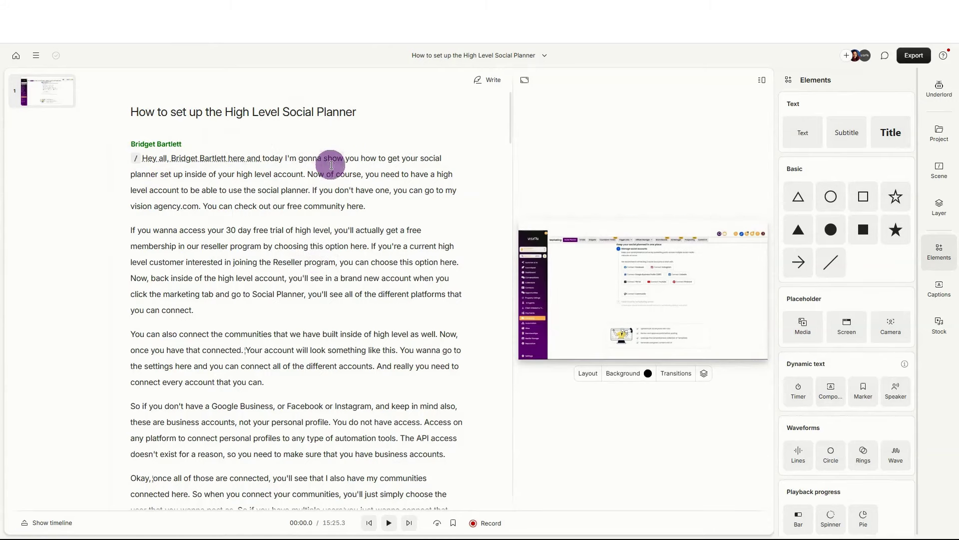
{"action": "left_click", "coordinate": [387, 522]}
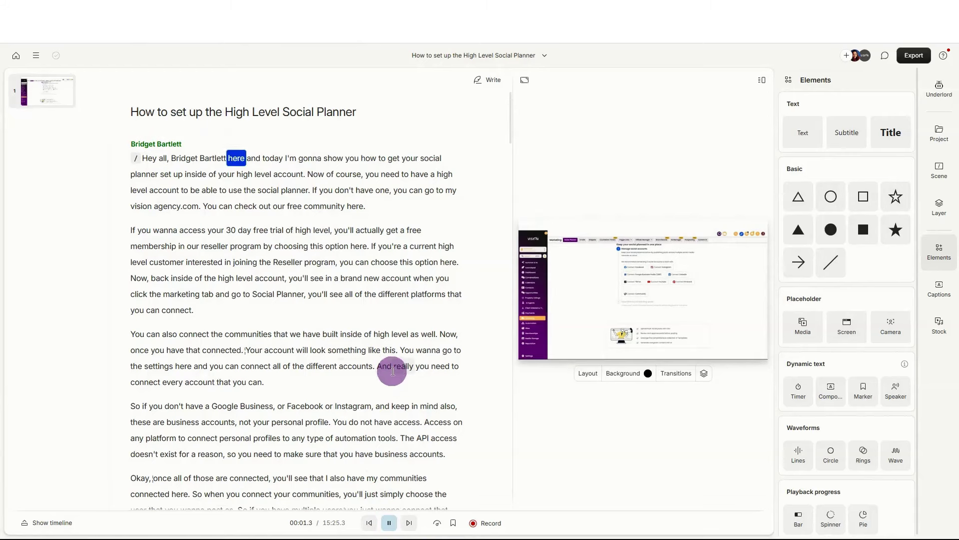
{"action": "left_click", "coordinate": [390, 522]}
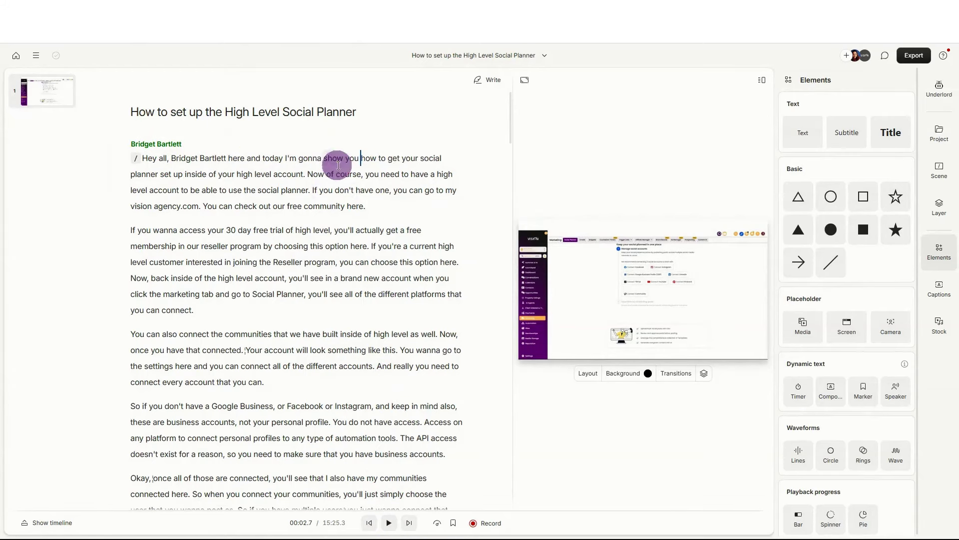
{"action": "scroll", "coordinate": [375, 200], "scroll_direction": "down", "scroll_amount": 1}
{"action": "scroll", "coordinate": [376, 200], "scroll_direction": "up", "scroll_amount": 1}
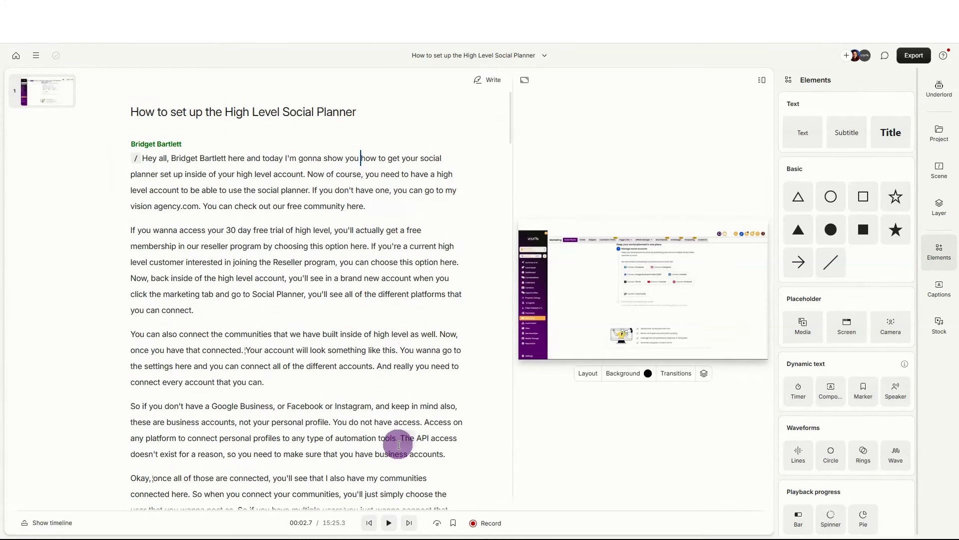
{"action": "left_click", "coordinate": [388, 523]}
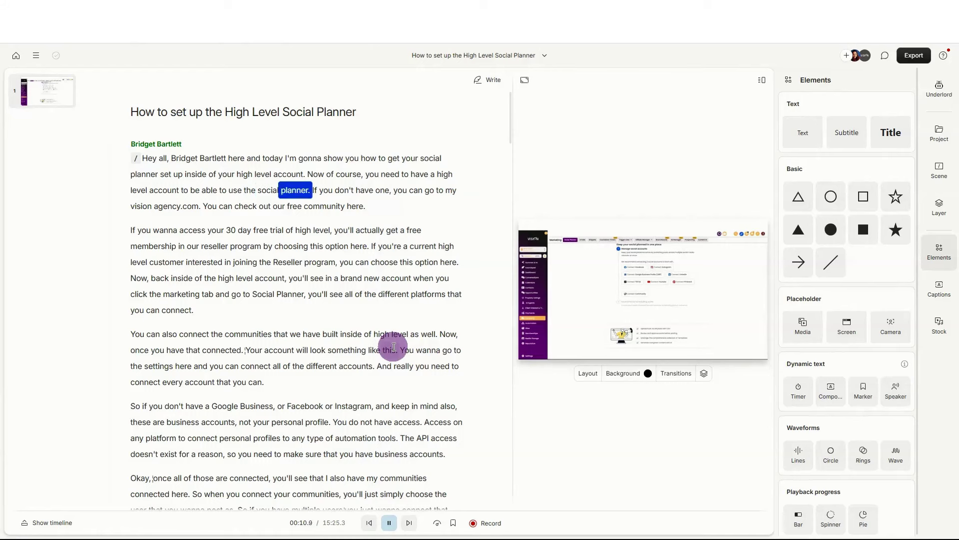
{"action": "scroll", "coordinate": [394, 347], "scroll_direction": "down", "scroll_amount": 1}
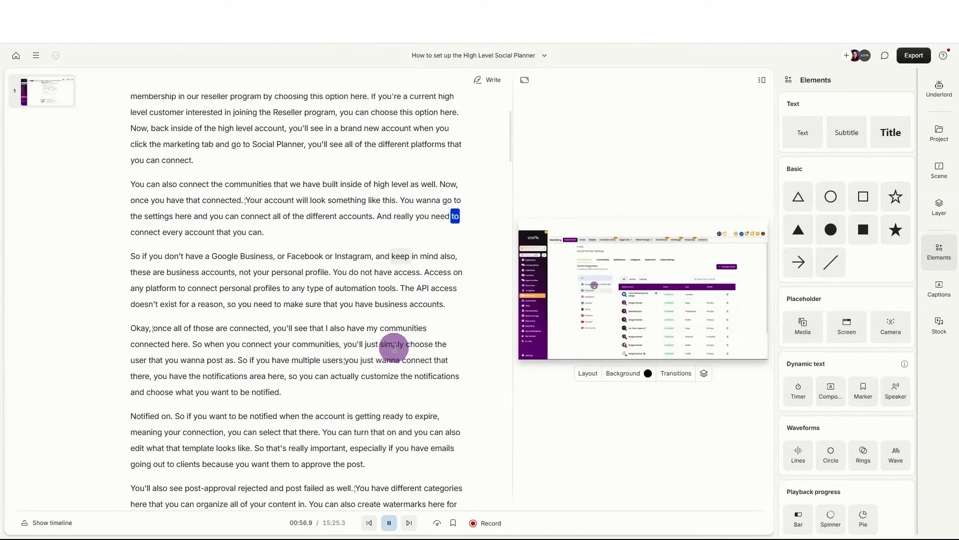
{"action": "scroll", "coordinate": [395, 347], "scroll_direction": "down", "scroll_amount": 1}
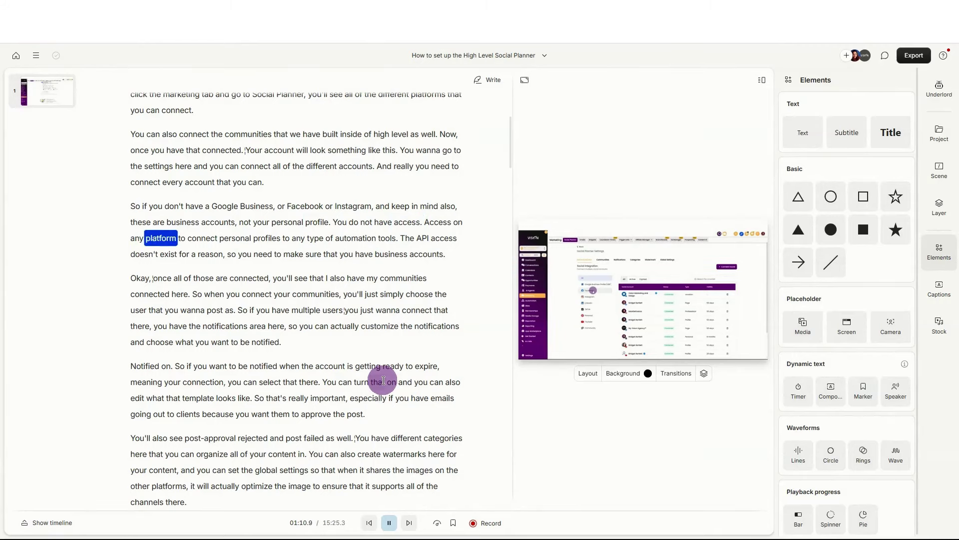
{"action": "scroll", "coordinate": [384, 380], "scroll_direction": "down", "scroll_amount": 2}
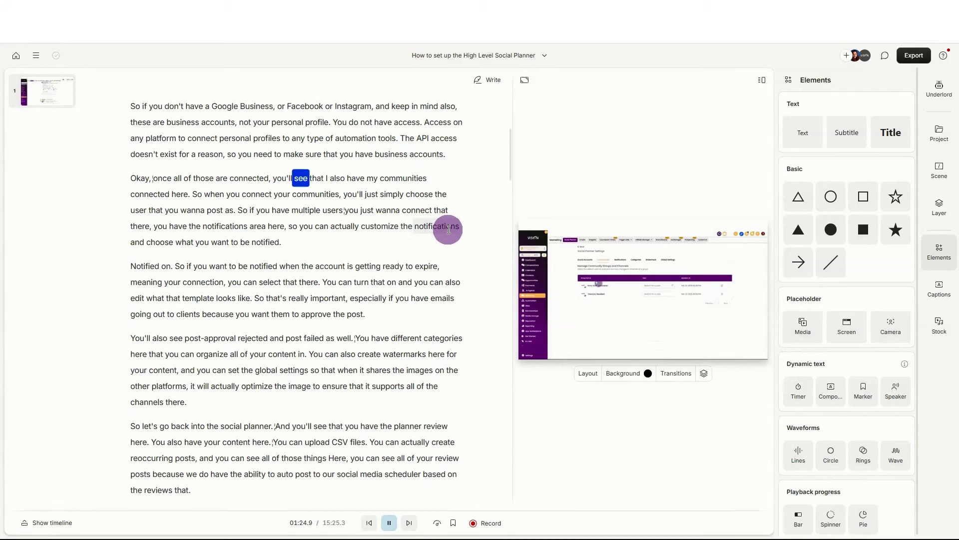
{"action": "left_click", "coordinate": [390, 525]}
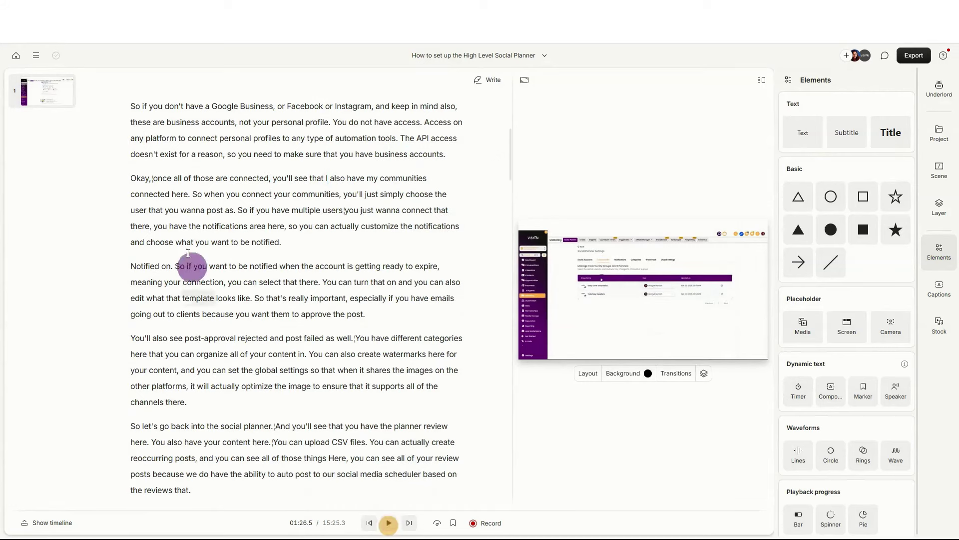
Step: Delete "Okay," before "once all of those are connected" and play back the cut
{"action": "left_click", "coordinate": [133, 178]}
{"action": "left_click_drag", "start_coordinate": [133, 178], "coordinate": [151, 180]}
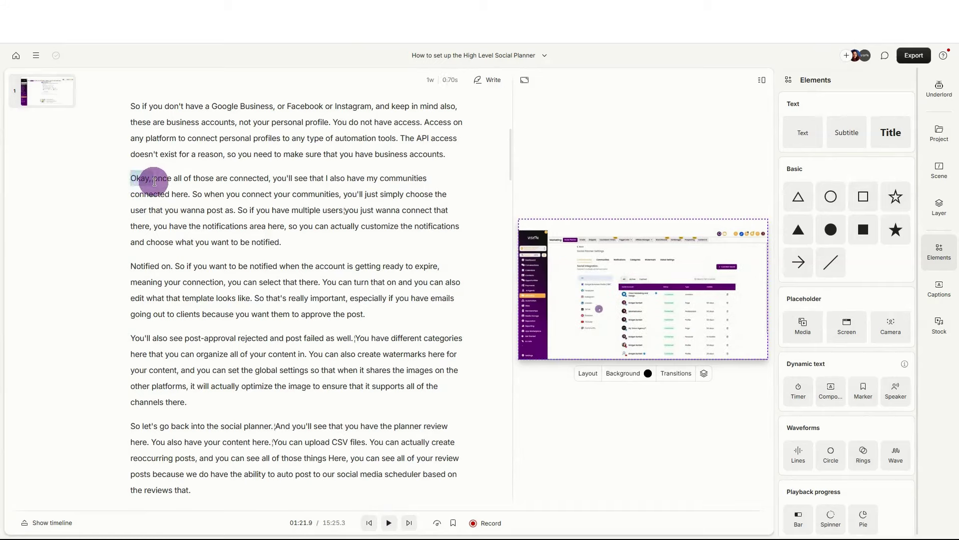
{"action": "left_click_drag", "start_coordinate": [155, 181], "coordinate": [153, 181]}
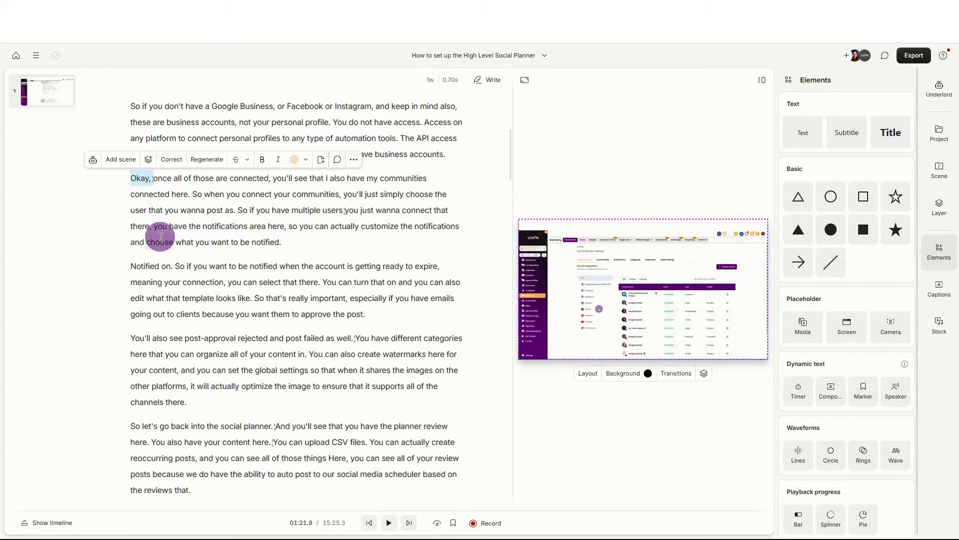
{"action": "key", "text": "BackSpace"}
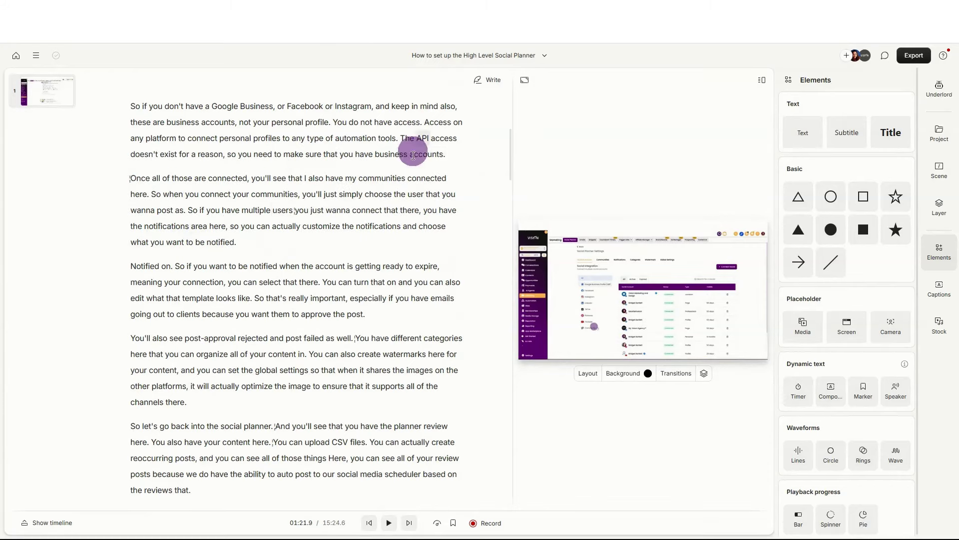
{"action": "left_click", "coordinate": [391, 522]}
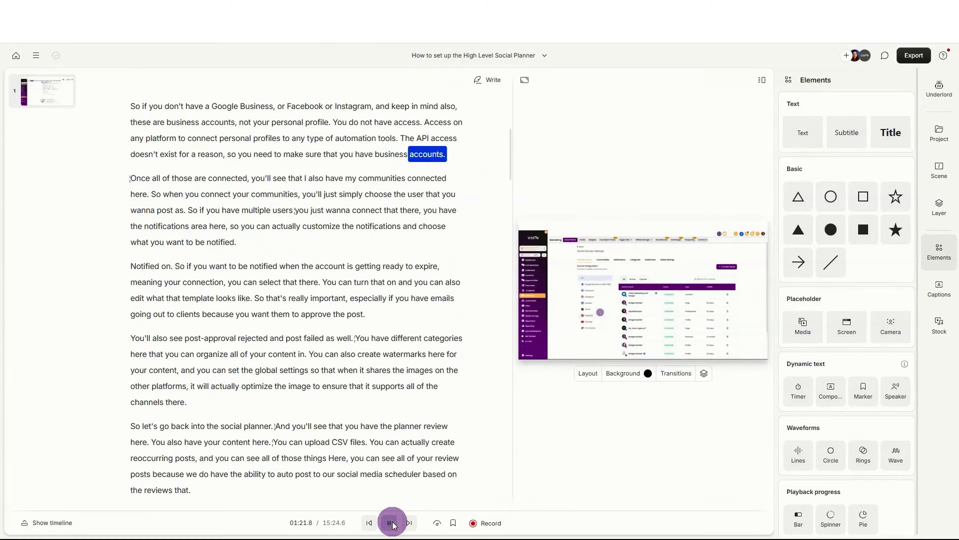
{"action": "left_click", "coordinate": [392, 524]}
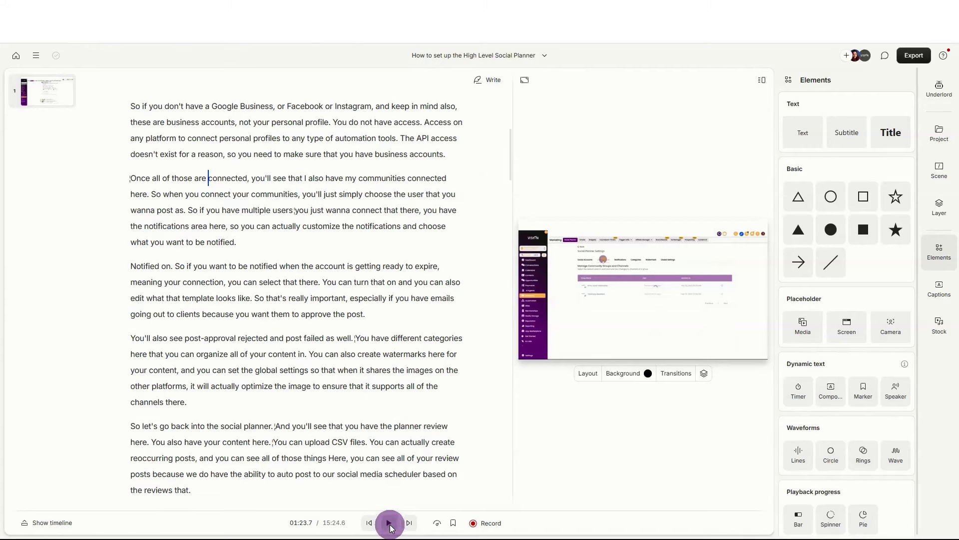
Step: Delete the repeated "notified." after "what you want to be", join the following paragraph to it, and play back the cut
{"action": "left_click", "coordinate": [391, 526]}
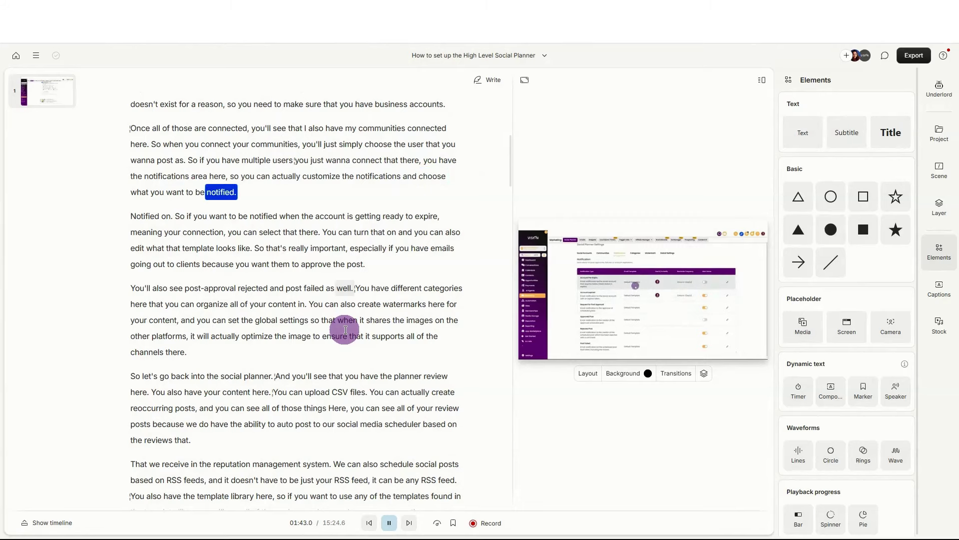
{"action": "left_click", "coordinate": [389, 523]}
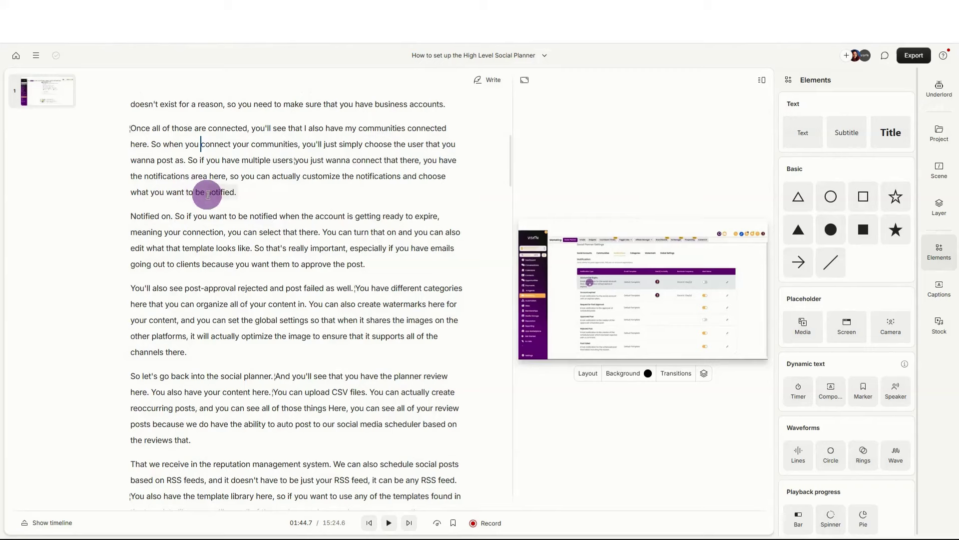
{"action": "left_click_drag", "start_coordinate": [207, 195], "coordinate": [235, 195]}
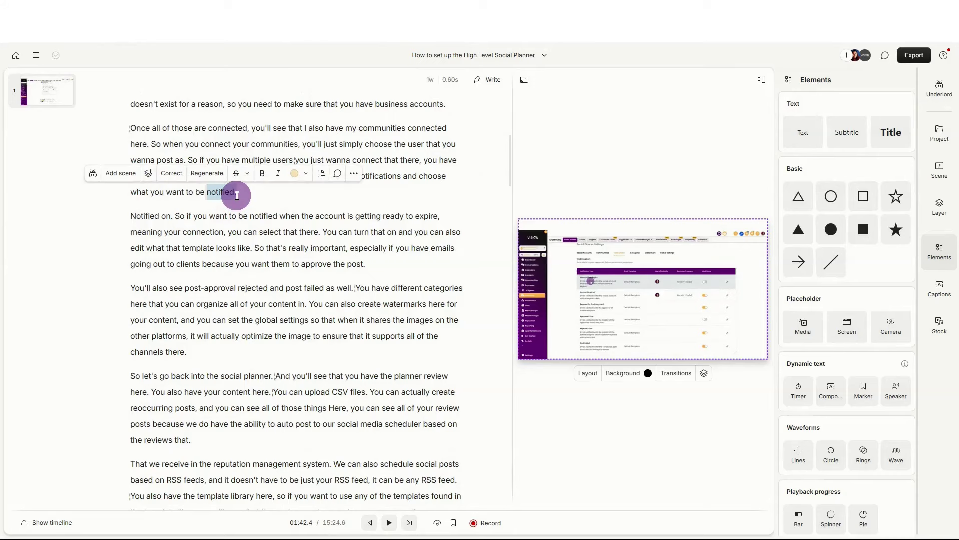
{"action": "key", "text": "BackSpace"}
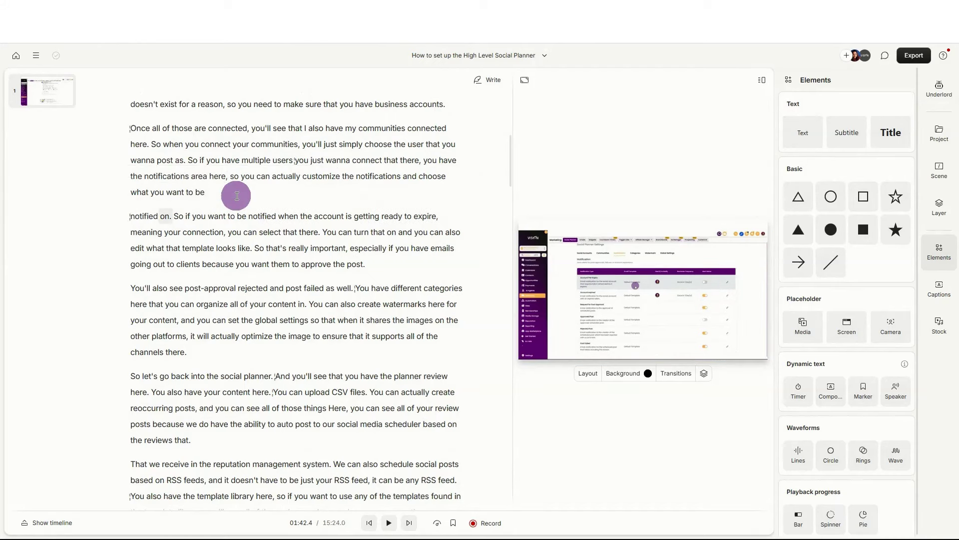
{"action": "key", "text": "BackSpace"}
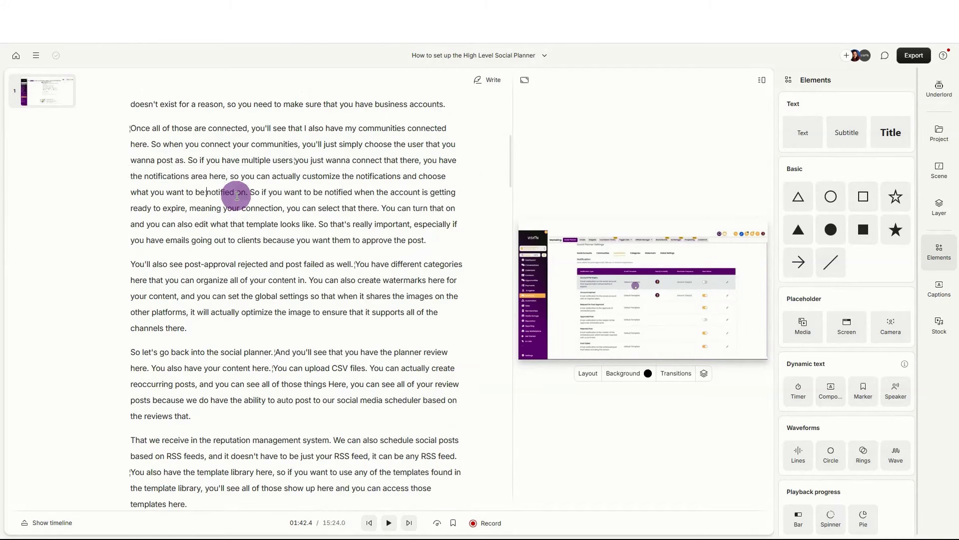
{"action": "left_click", "coordinate": [151, 192]}
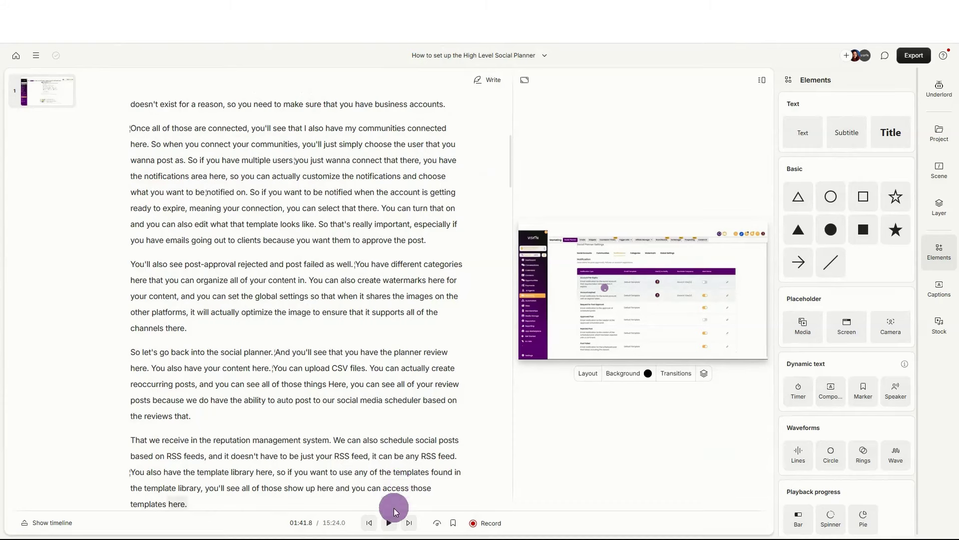
{"action": "left_click", "coordinate": [391, 524]}
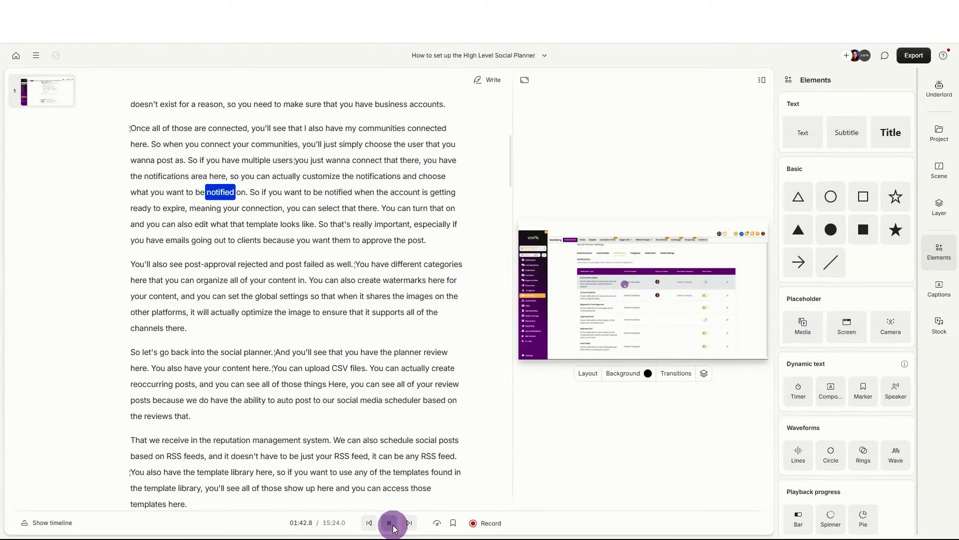
{"action": "left_click", "coordinate": [391, 523]}
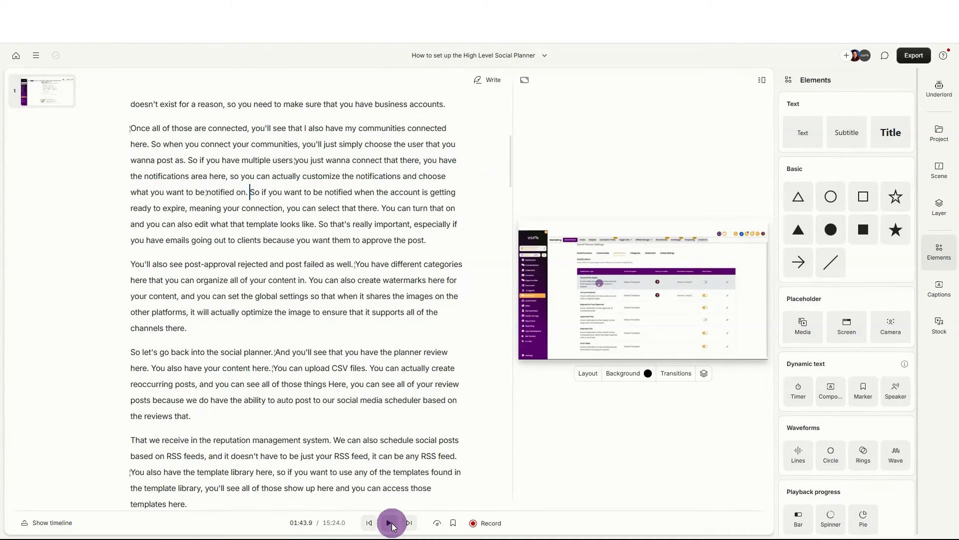
Step: Play the narration on to the paragraph starting "So let's go back into the social planner" and replay "the planner review" to check its wording
{"action": "left_click", "coordinate": [389, 520]}
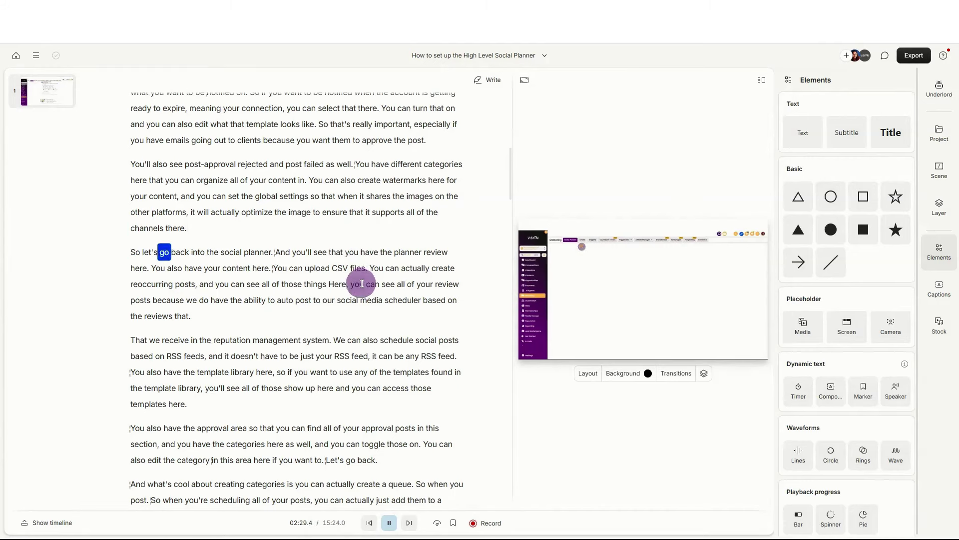
{"action": "scroll", "coordinate": [360, 294], "scroll_direction": "down", "scroll_amount": 2}
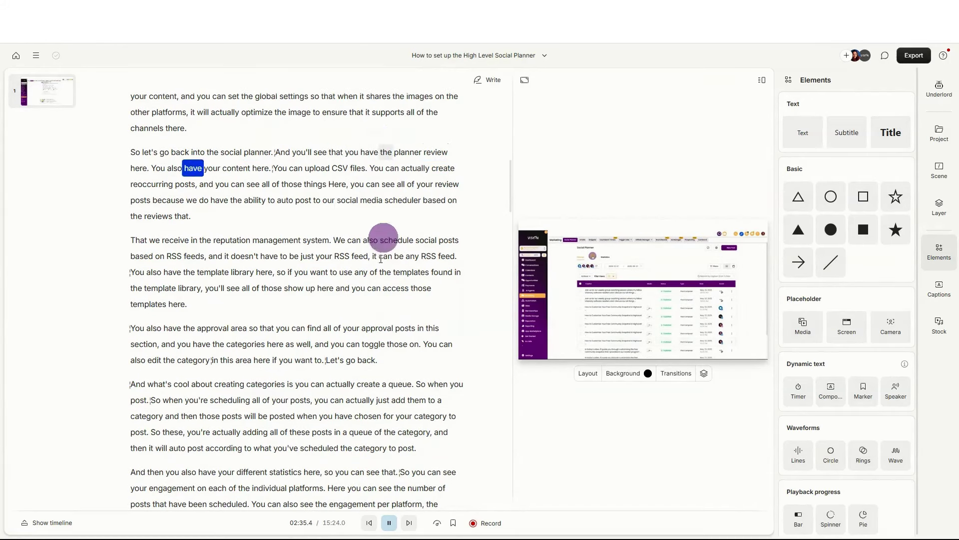
{"action": "left_click", "coordinate": [389, 523]}
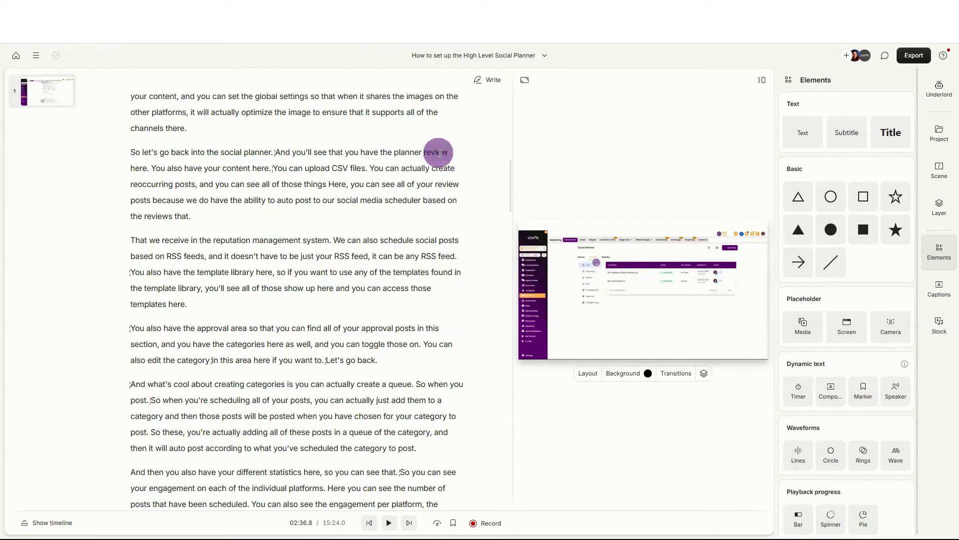
{"action": "left_click", "coordinate": [274, 153]}
{"action": "double_click", "coordinate": [385, 151]}
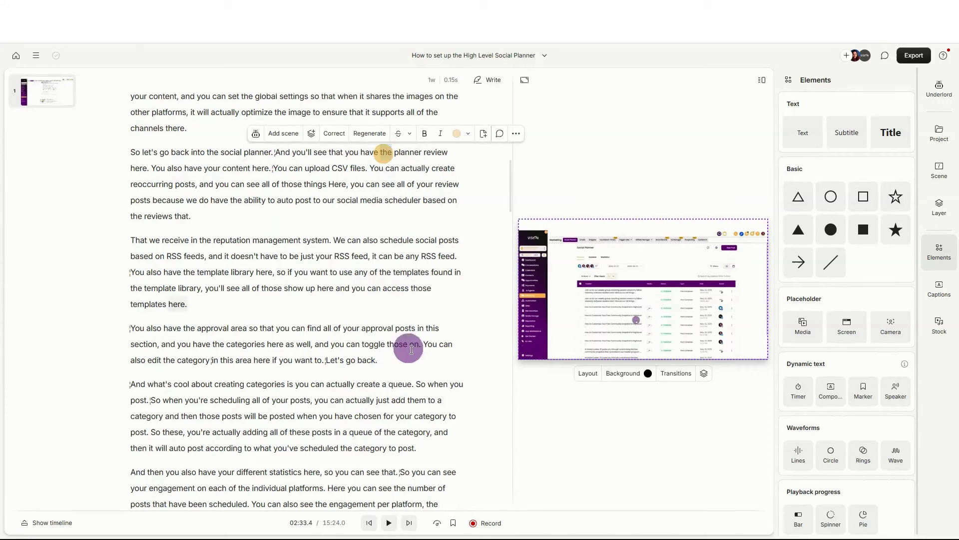
{"action": "left_click", "coordinate": [389, 522]}
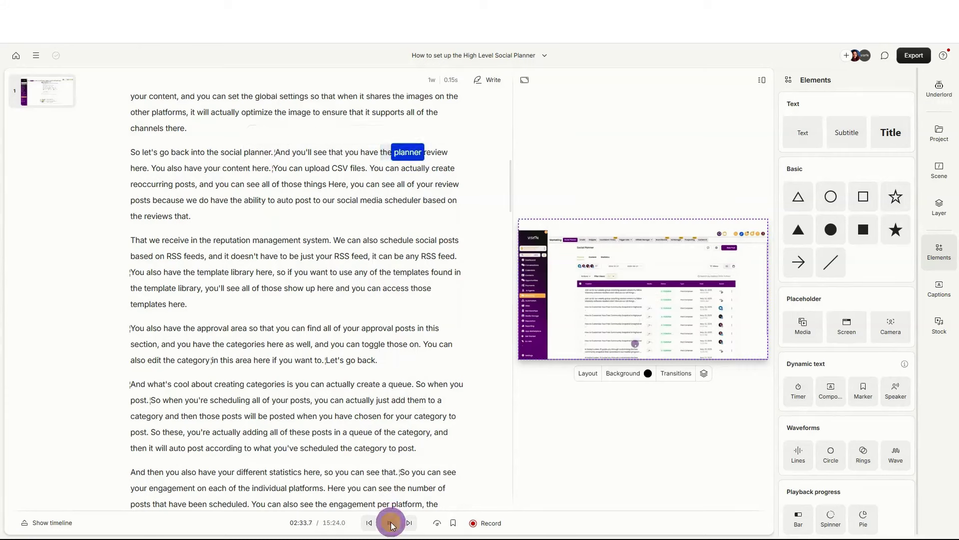
{"action": "left_click", "coordinate": [391, 523]}
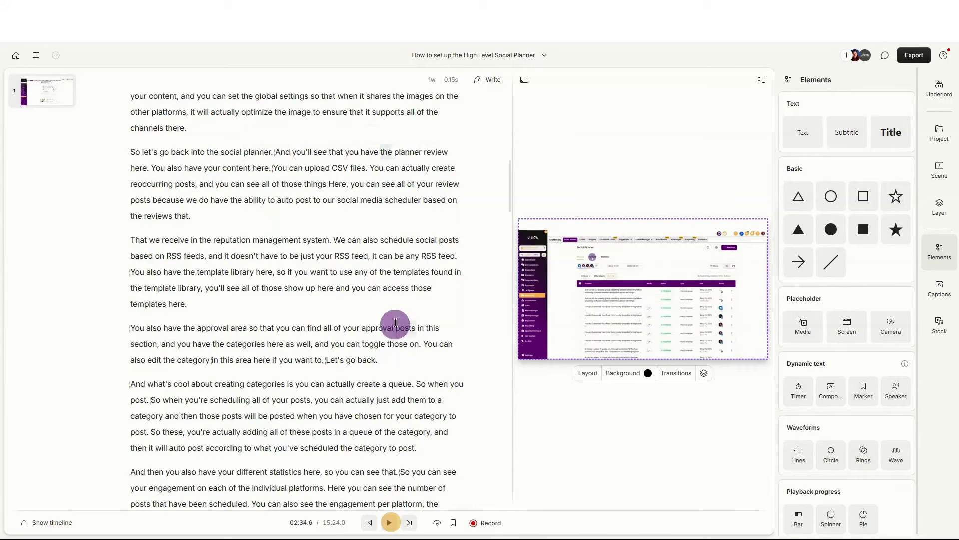
Step: Correct the transcript word "review" after "you have the planner" to "view"
{"action": "double_click", "coordinate": [426, 154]}
{"action": "left_click", "coordinate": [426, 153]}
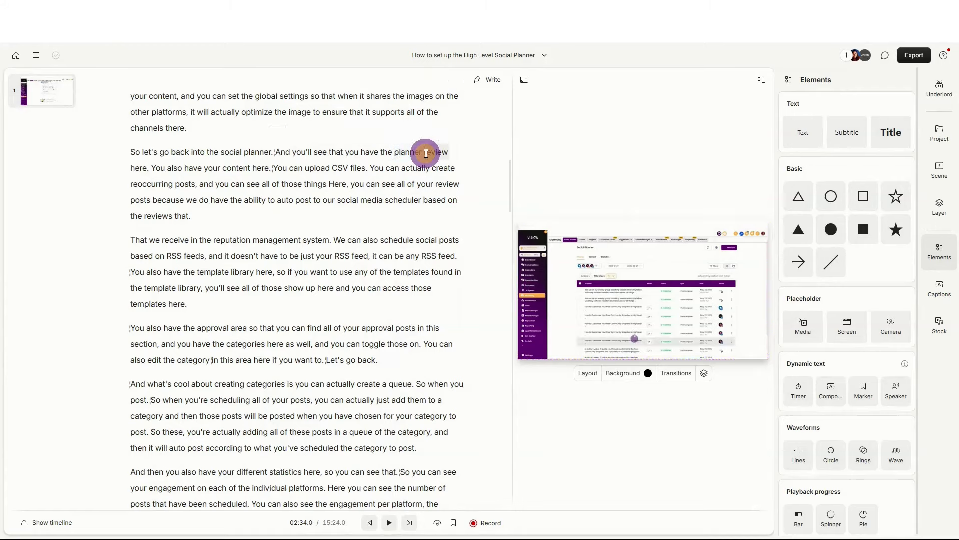
{"action": "left_click_drag", "start_coordinate": [425, 154], "coordinate": [447, 154]}
{"action": "left_click", "coordinate": [383, 133]}
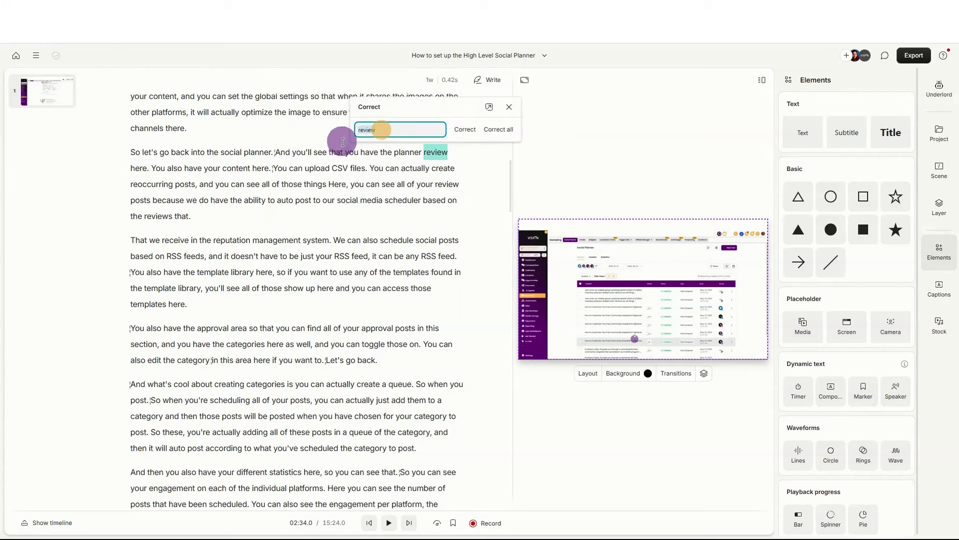
{"action": "left_click_drag", "start_coordinate": [361, 132], "coordinate": [401, 134]}
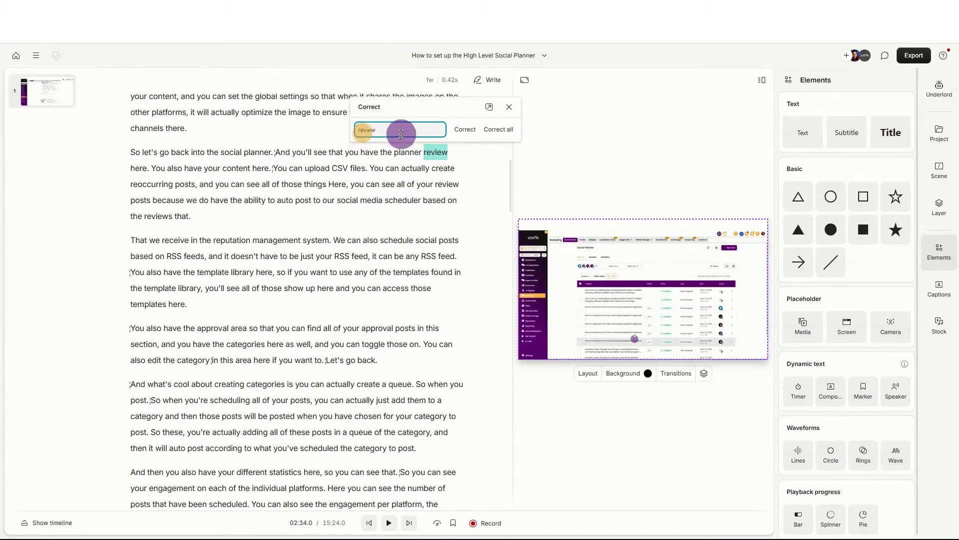
{"action": "type", "text": "view"}
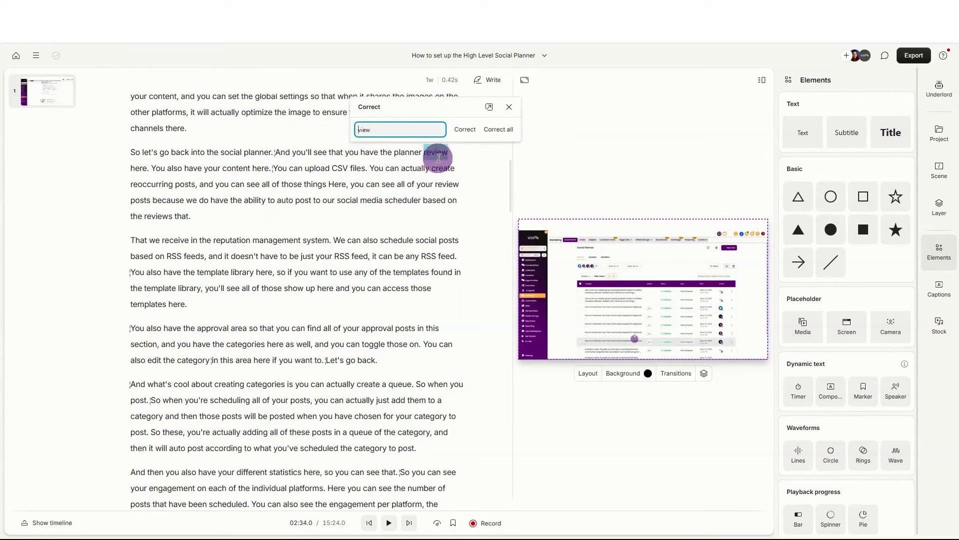
{"action": "left_click", "coordinate": [464, 129]}
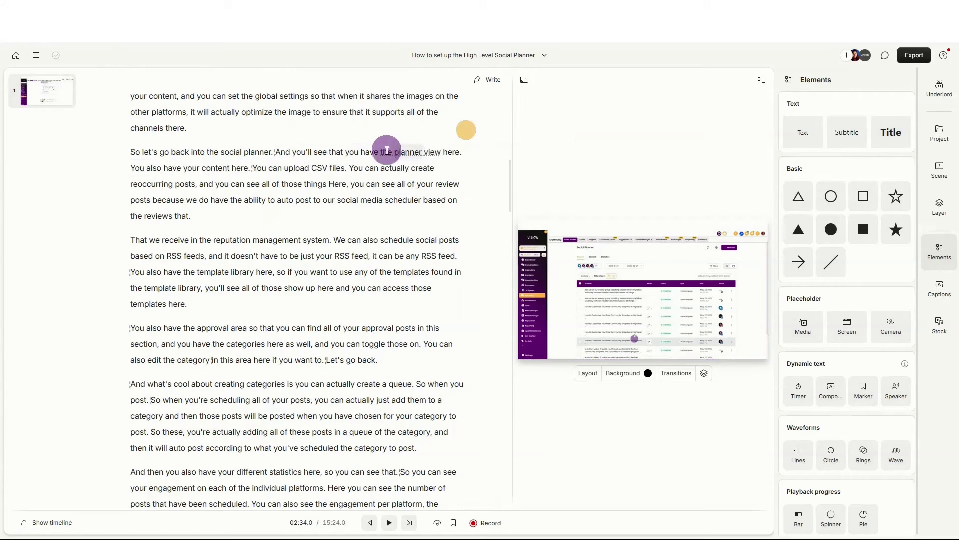
Step: Regenerate the spoken audio of the word "view" after "you have the planner"
{"action": "left_click", "coordinate": [426, 151]}
{"action": "left_click_drag", "start_coordinate": [425, 152], "coordinate": [440, 151]}
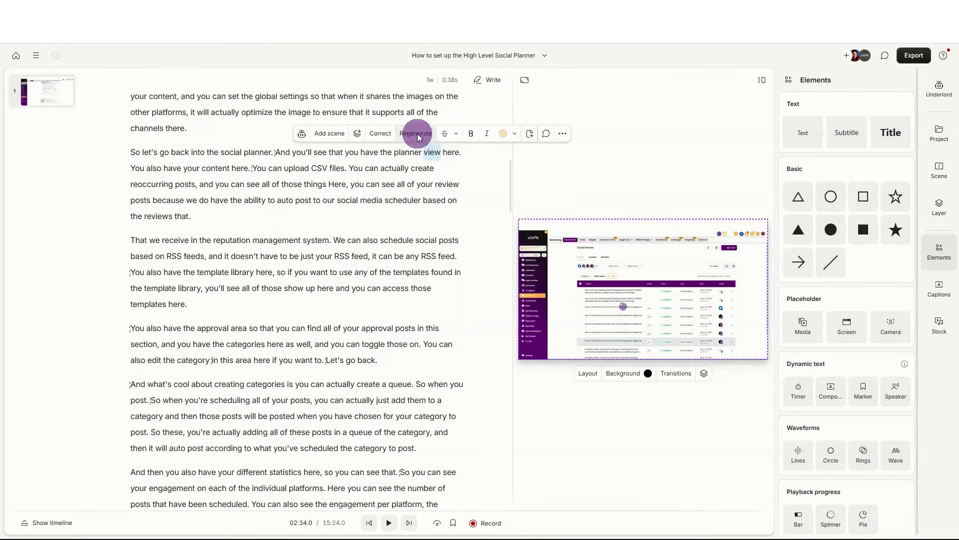
{"action": "left_click", "coordinate": [417, 134]}
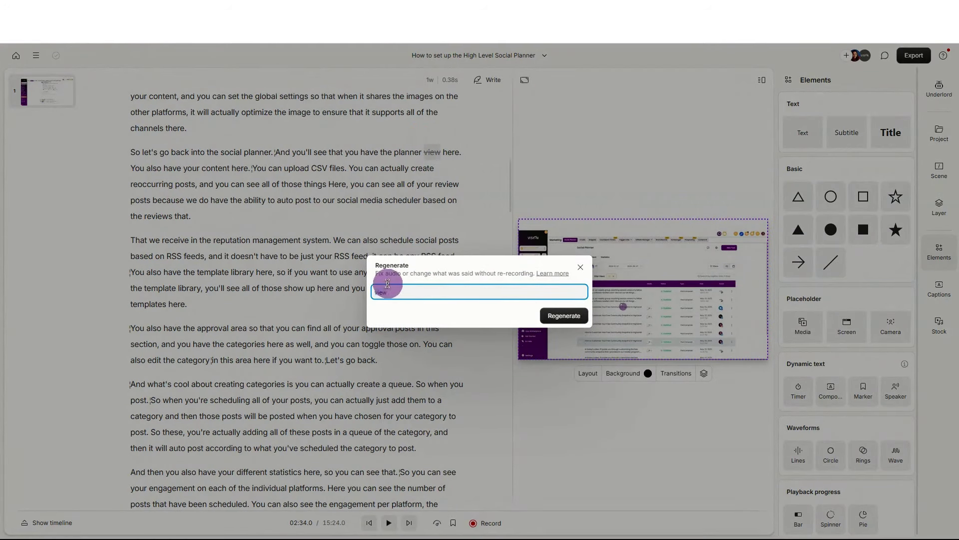
{"action": "left_click", "coordinate": [568, 319]}
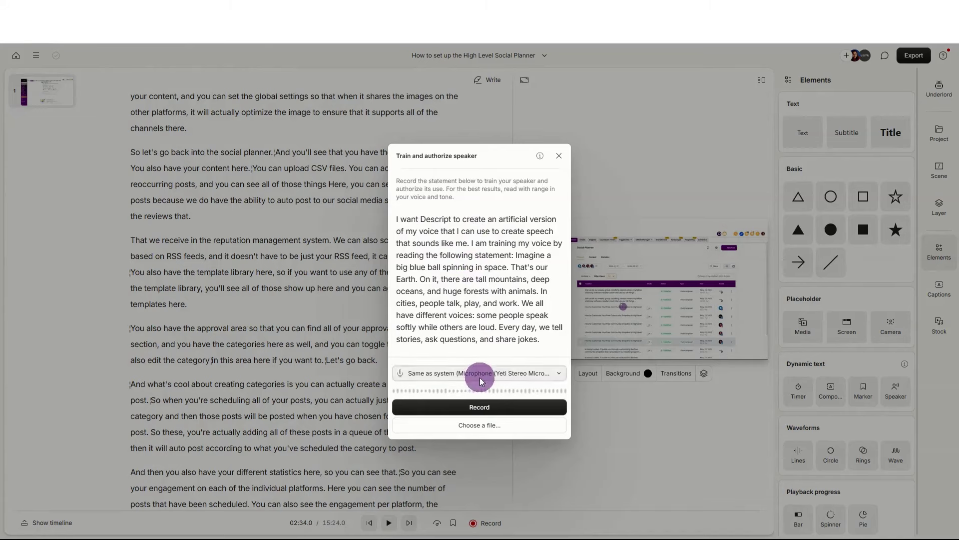
Step: Record and submit the voice training statement to authorize the speaker, and play back the phrase with the regenerated "view"
{"action": "left_click", "coordinate": [481, 408]}
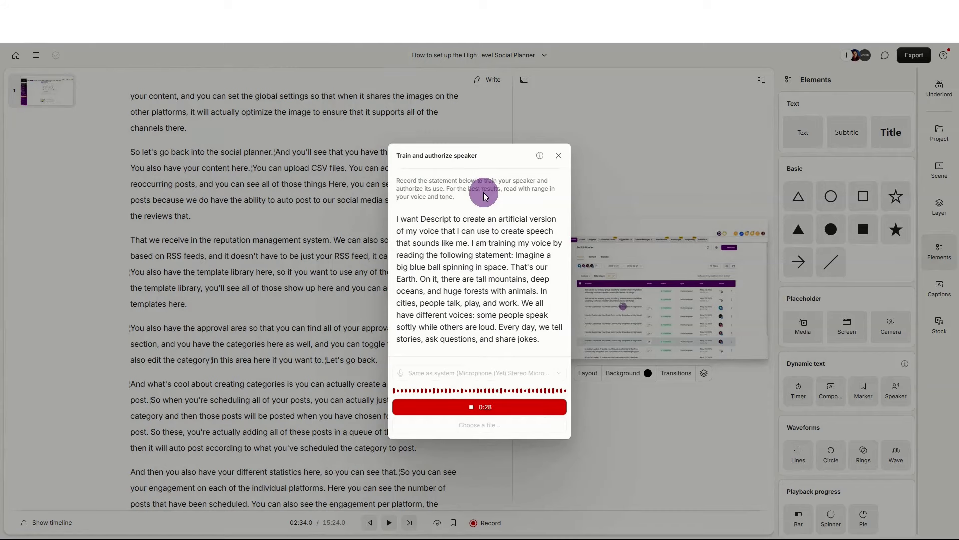
{"action": "left_click", "coordinate": [484, 407]}
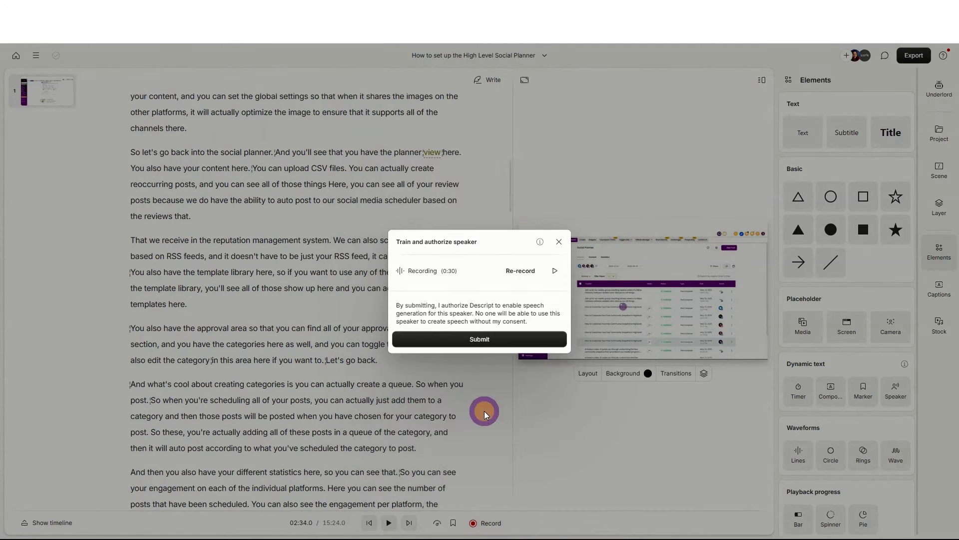
{"action": "left_click", "coordinate": [485, 341]}
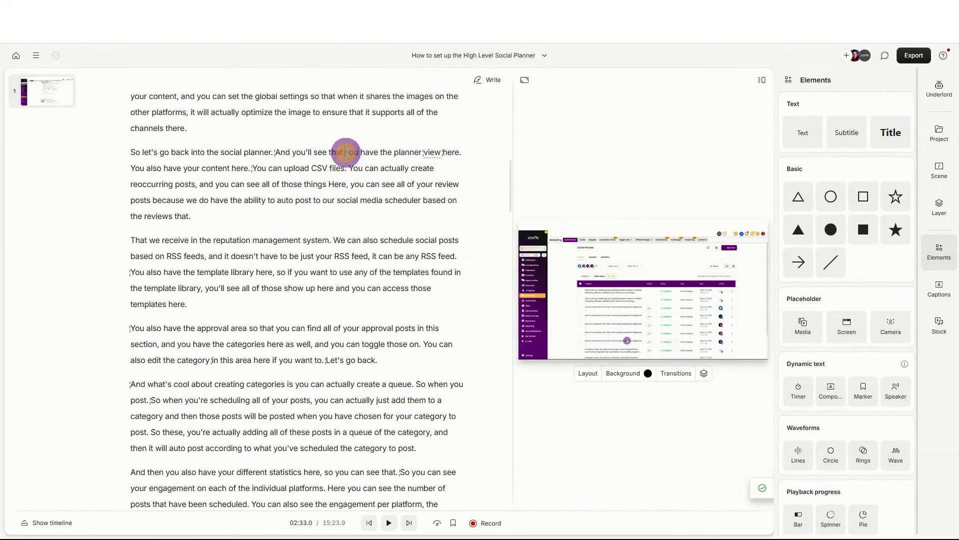
{"action": "left_click", "coordinate": [389, 523]}
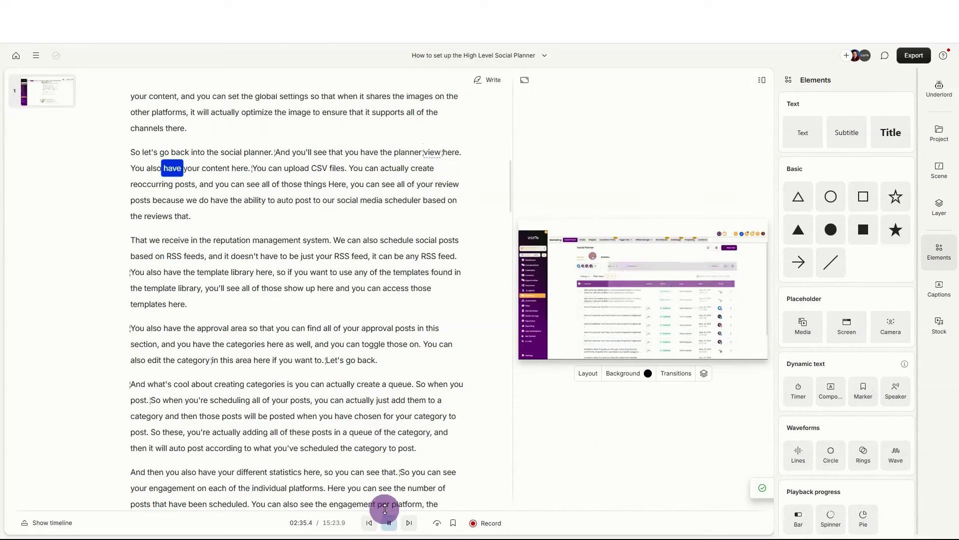
{"action": "left_click", "coordinate": [390, 522]}
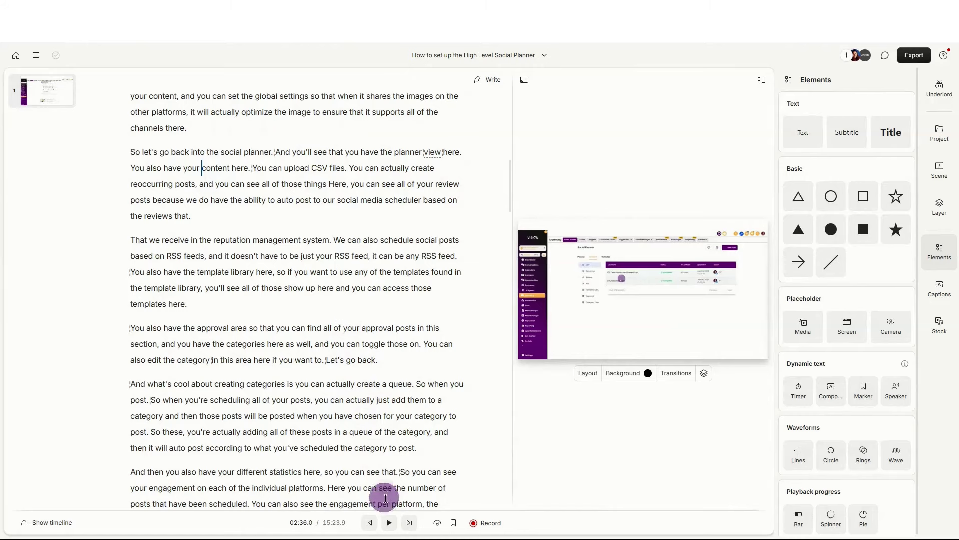
Step: Delete the repeated "that." after "based on the reviews", joining the following paragraph to it, and play back the cut
{"action": "left_click", "coordinate": [389, 523]}
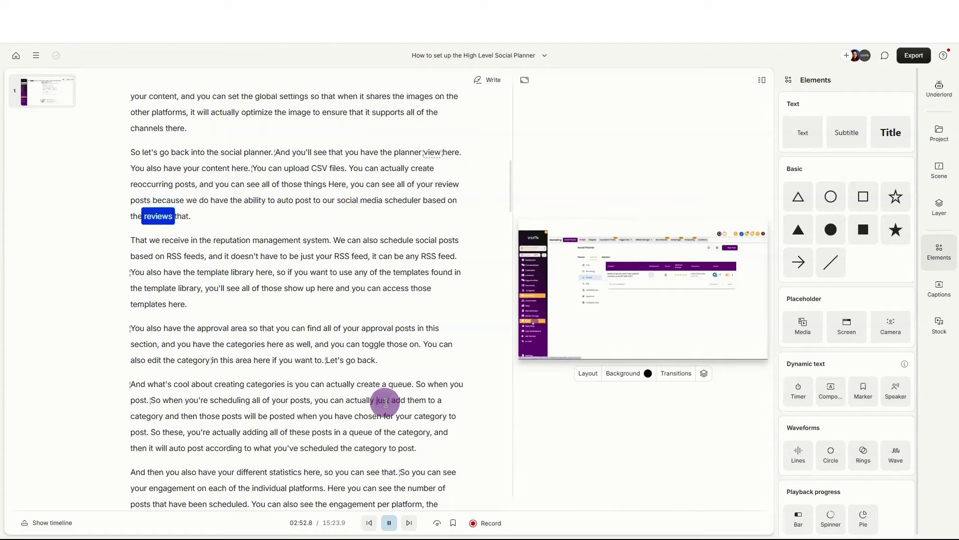
{"action": "left_click", "coordinate": [389, 523]}
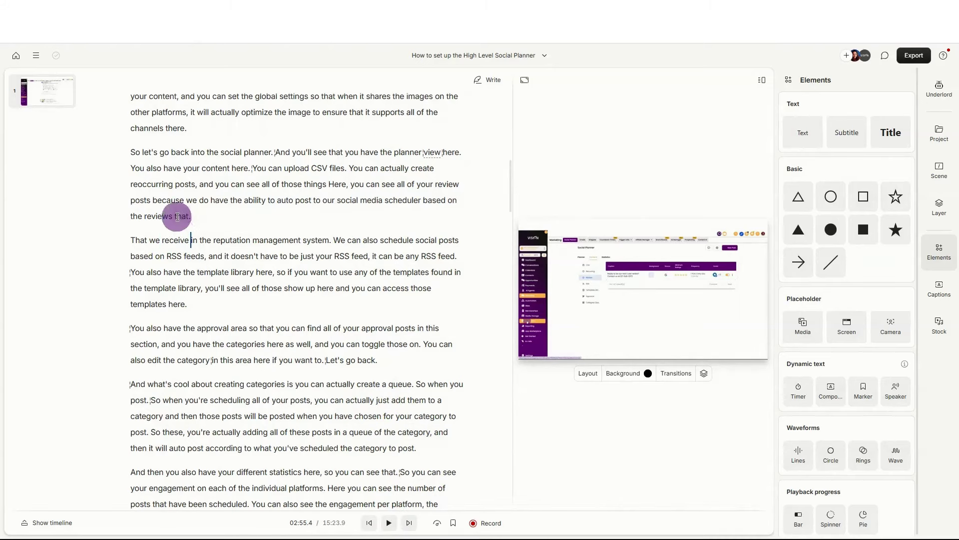
{"action": "left_click_drag", "start_coordinate": [175, 218], "coordinate": [184, 217]}
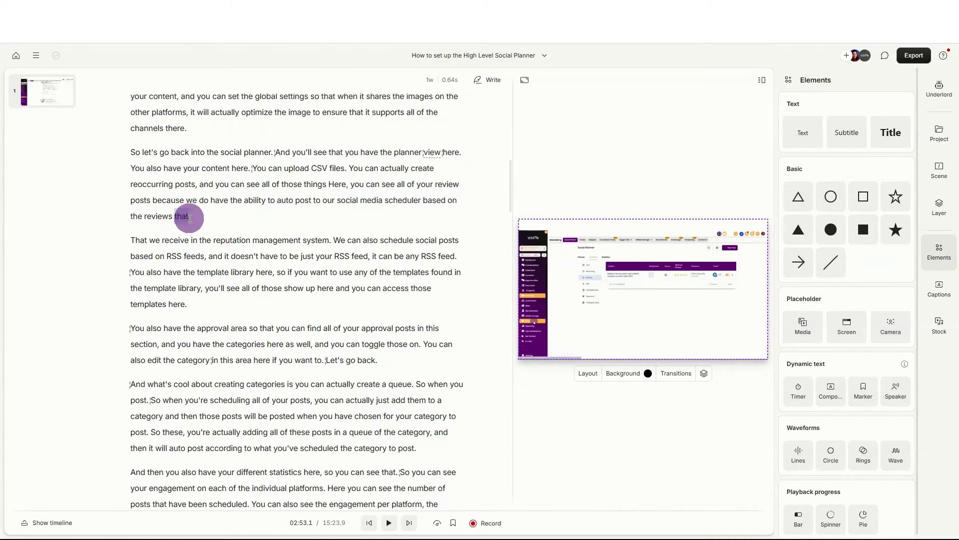
{"action": "key", "text": "BackSpace"}
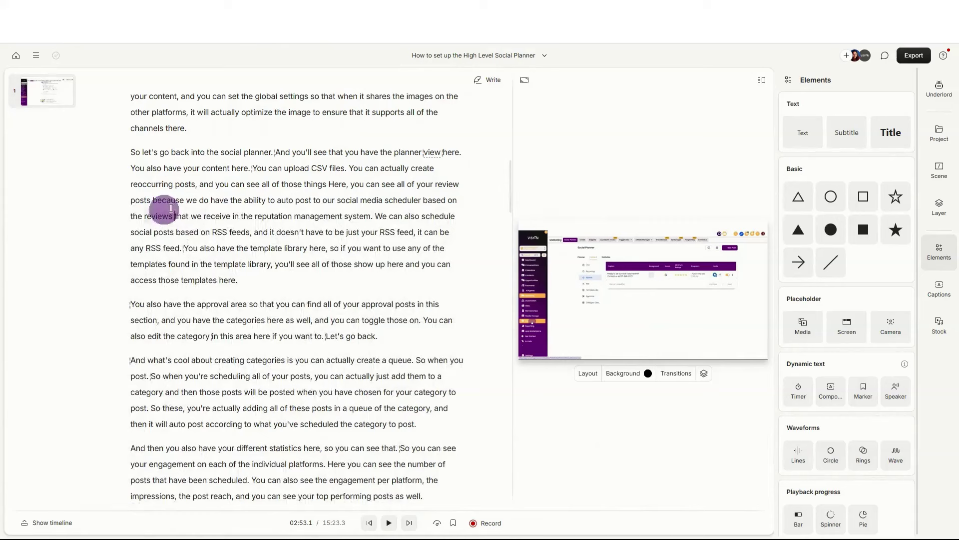
{"action": "double_click", "coordinate": [403, 200]}
{"action": "left_click", "coordinate": [389, 523]}
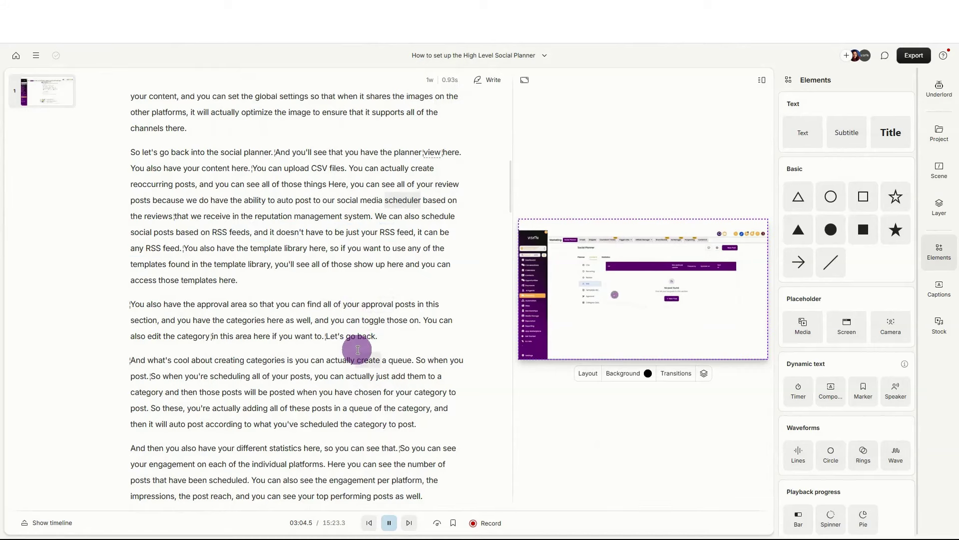
Step: Review the narration through the categories section and delete "Let's go back." after "in this area here if you want to."
{"action": "scroll", "coordinate": [358, 350], "scroll_direction": "down", "scroll_amount": 1}
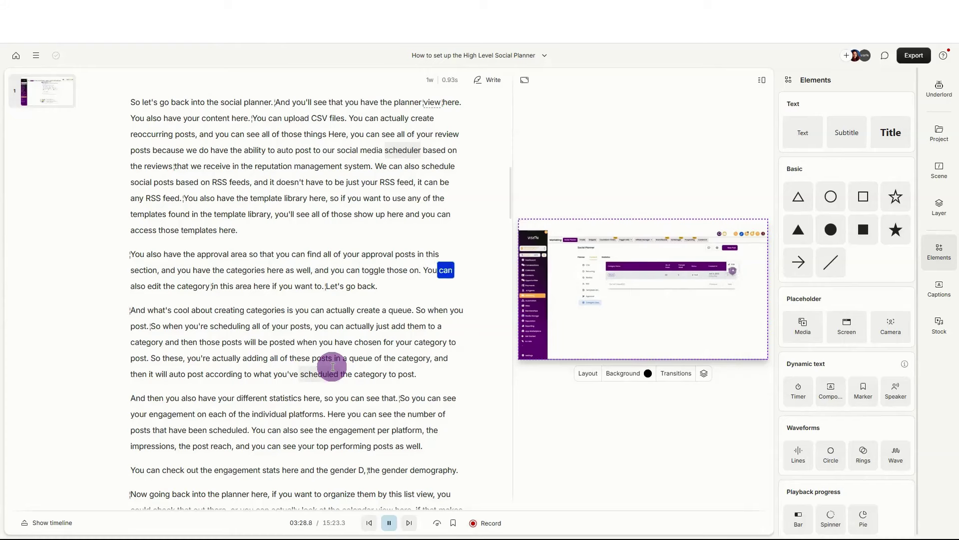
{"action": "scroll", "coordinate": [332, 366], "scroll_direction": "down", "scroll_amount": 2}
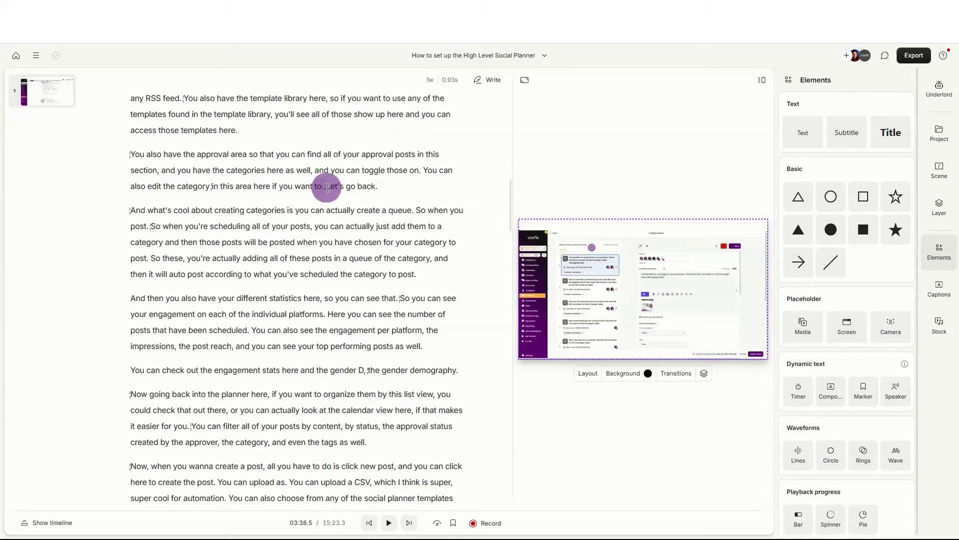
{"action": "left_click", "coordinate": [327, 187], "text": "shift"}
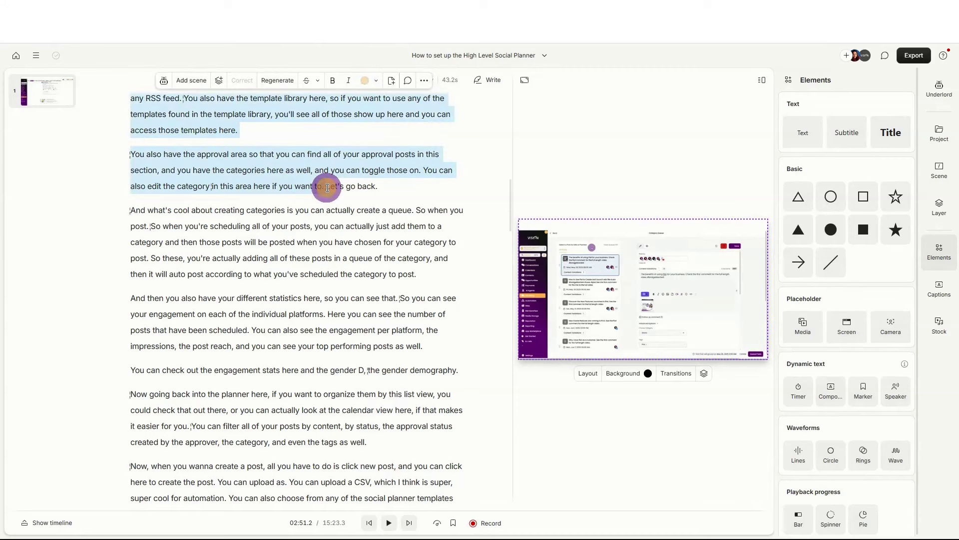
{"action": "left_click", "coordinate": [328, 188]}
{"action": "left_click_drag", "start_coordinate": [327, 188], "coordinate": [377, 187]}
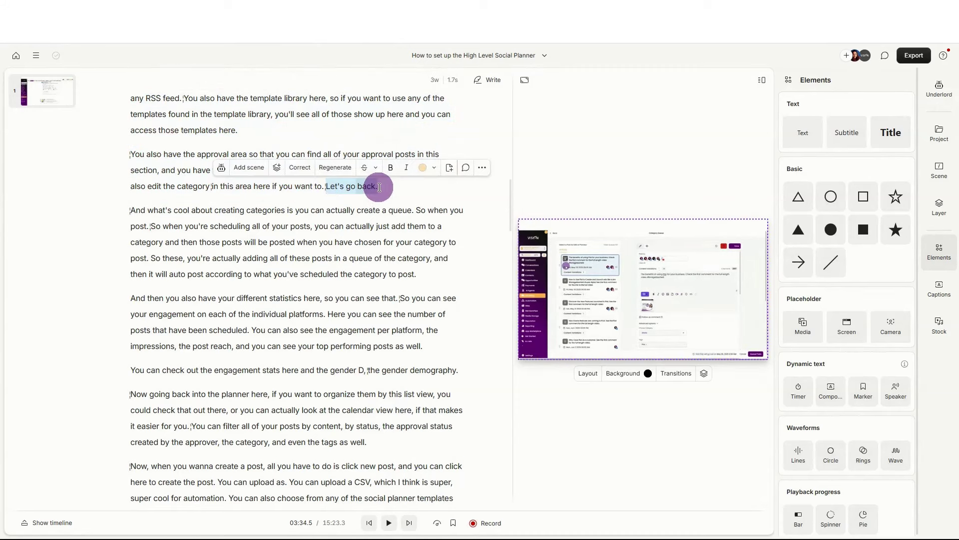
{"action": "key", "text": "BackSpace"}
Step: Play back the passage around "in this area here if you want to." to check the cut into the next paragraph
{"action": "scroll", "coordinate": [379, 187], "scroll_direction": "up", "scroll_amount": 1}
{"action": "left_click", "coordinate": [283, 236]}
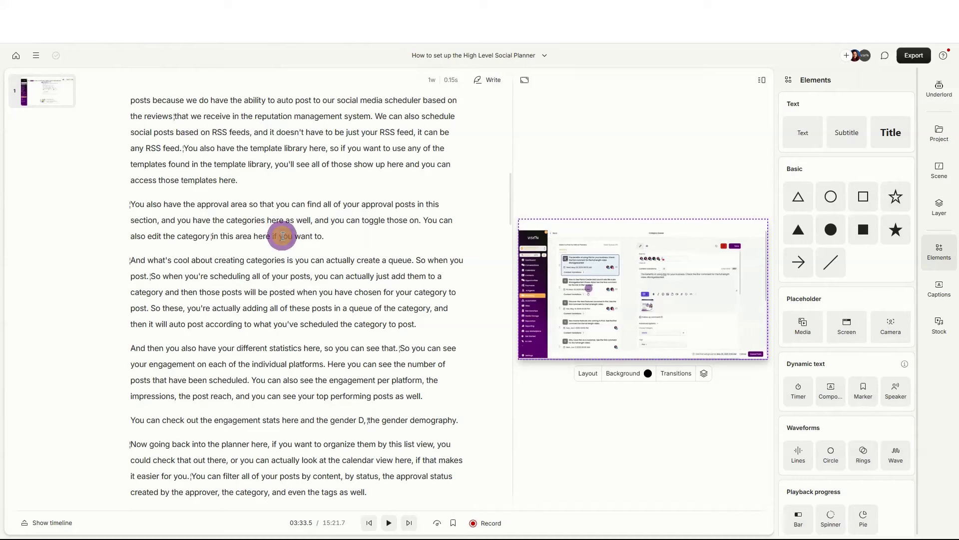
{"action": "left_click", "coordinate": [389, 522]}
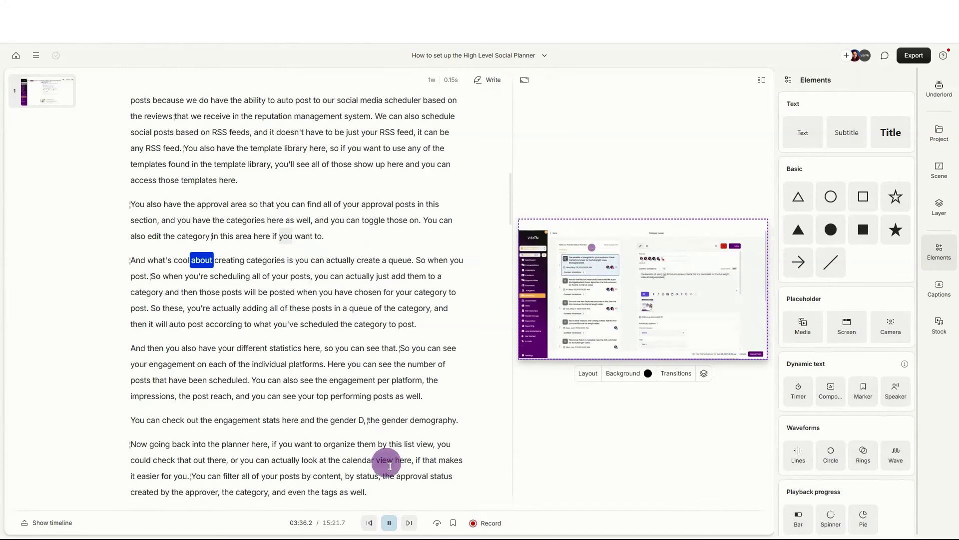
{"action": "left_click", "coordinate": [247, 235], "text": "shift"}
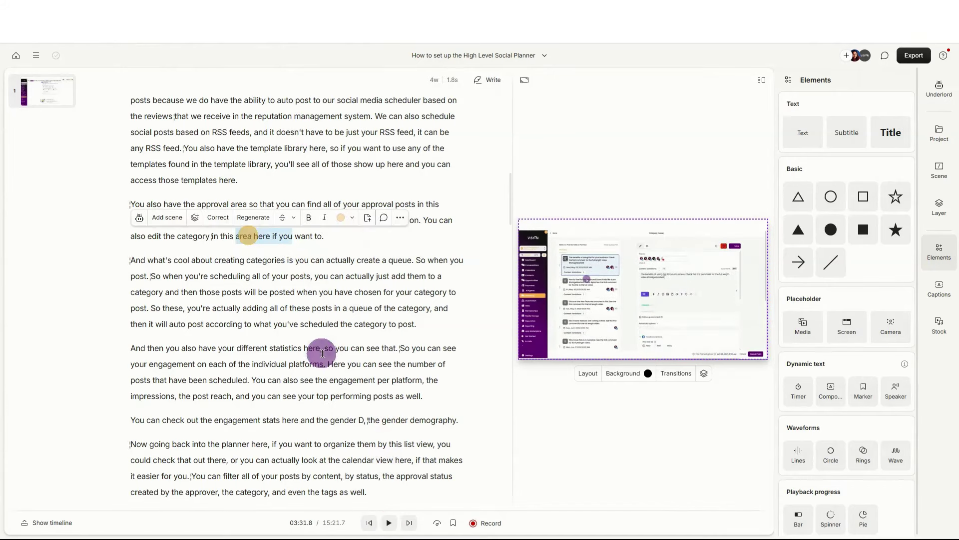
{"action": "left_click", "coordinate": [386, 526]}
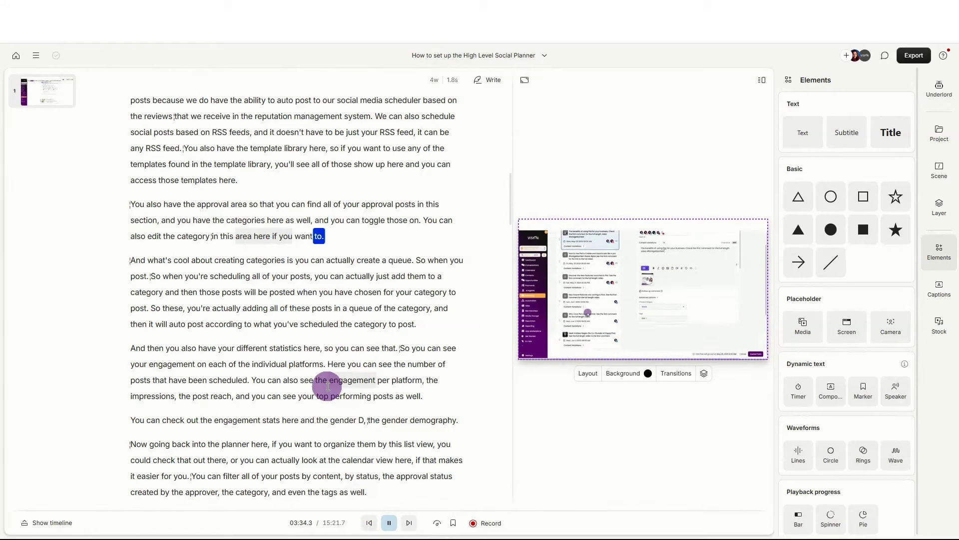
{"action": "left_click", "coordinate": [390, 523]}
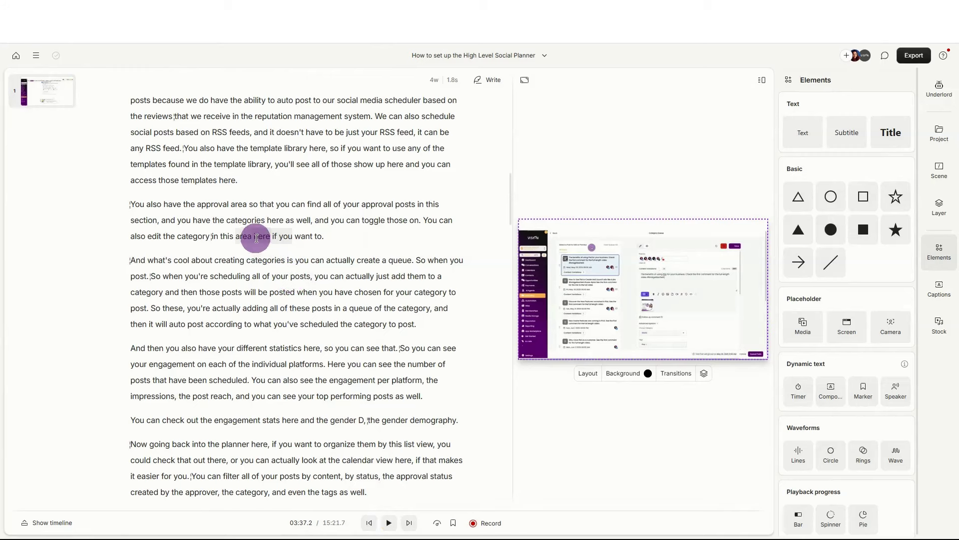
{"action": "left_click", "coordinate": [285, 240]}
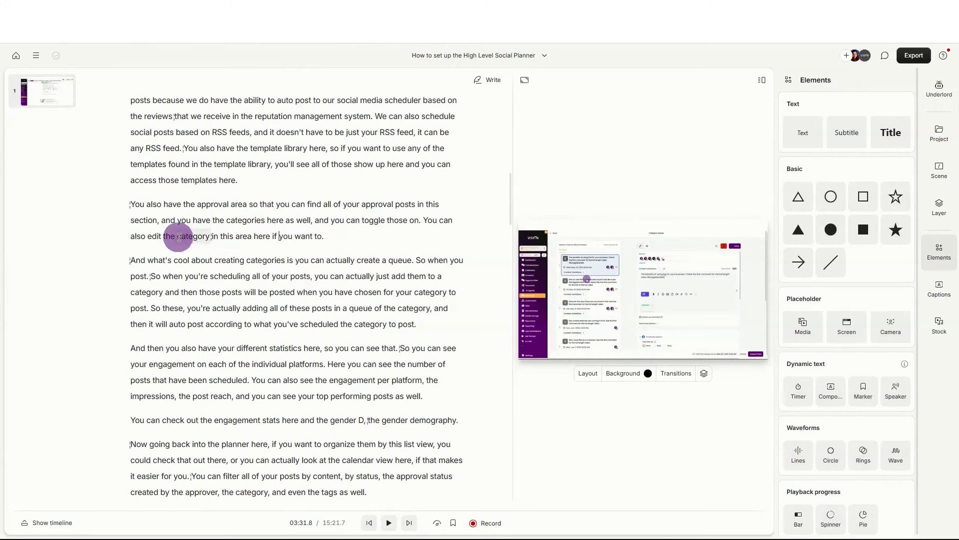
{"action": "mouse_move", "coordinate": [214, 234]}
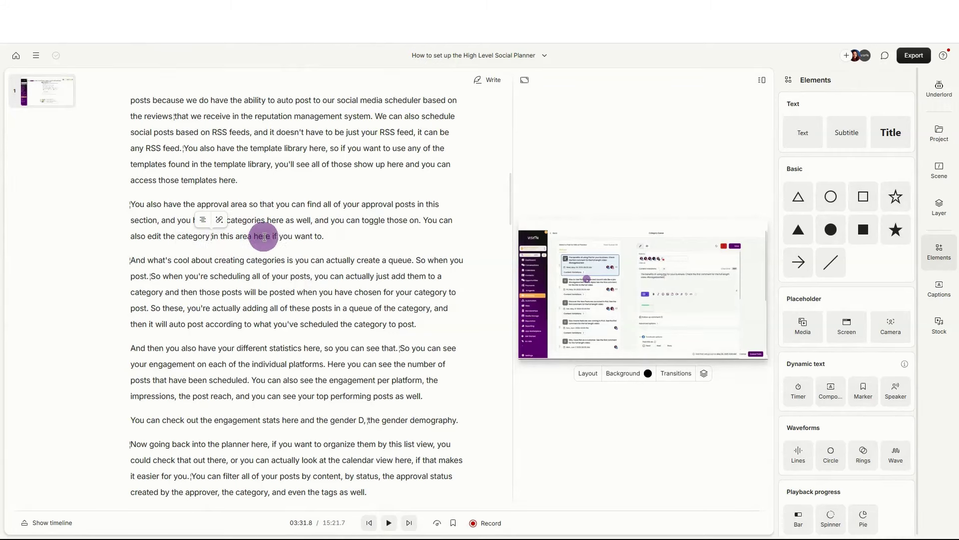
Step: Delete "here if you want to." after "in this area" and play back the cut into the next paragraph
{"action": "left_click_drag", "start_coordinate": [255, 236], "coordinate": [317, 241]}
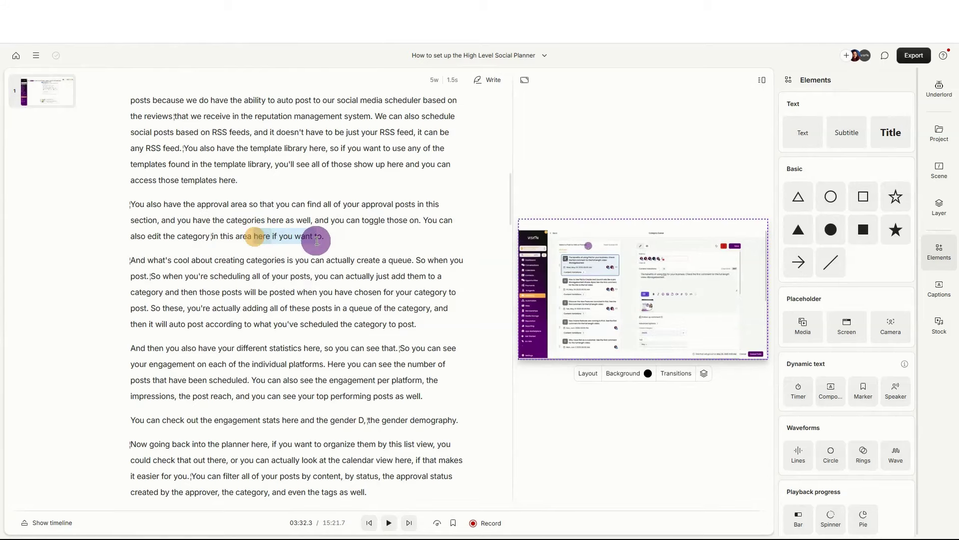
{"action": "key", "text": "BackSpace"}
{"action": "left_click", "coordinate": [161, 236]}
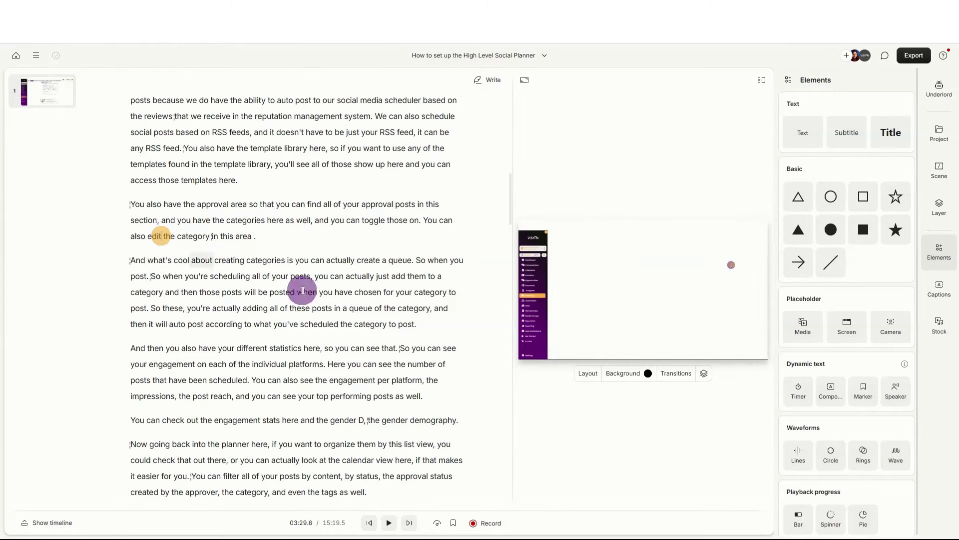
{"action": "left_click", "coordinate": [390, 522]}
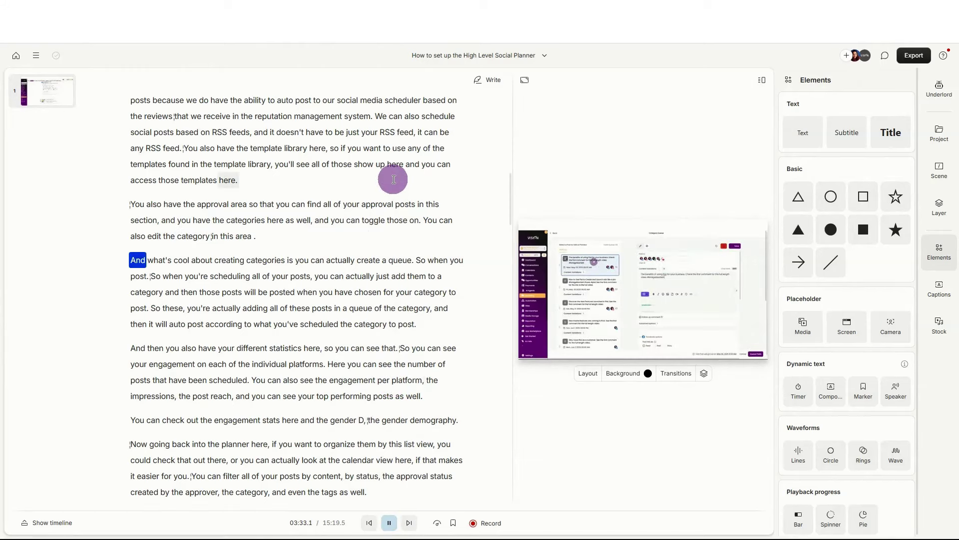
{"action": "left_click", "coordinate": [389, 523]}
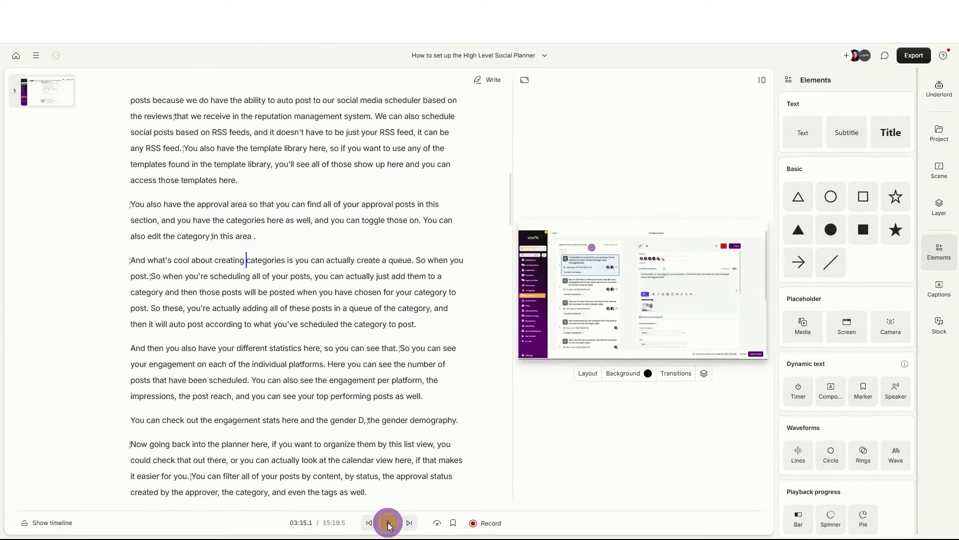
Step: Delete "in this area" after "edit the category", joining the "And what's cool" paragraph to it, and play back the cut
{"action": "left_click_drag", "start_coordinate": [178, 237], "coordinate": [263, 237]}
{"action": "key", "text": "BackSpace"}
{"action": "left_click", "coordinate": [389, 523]}
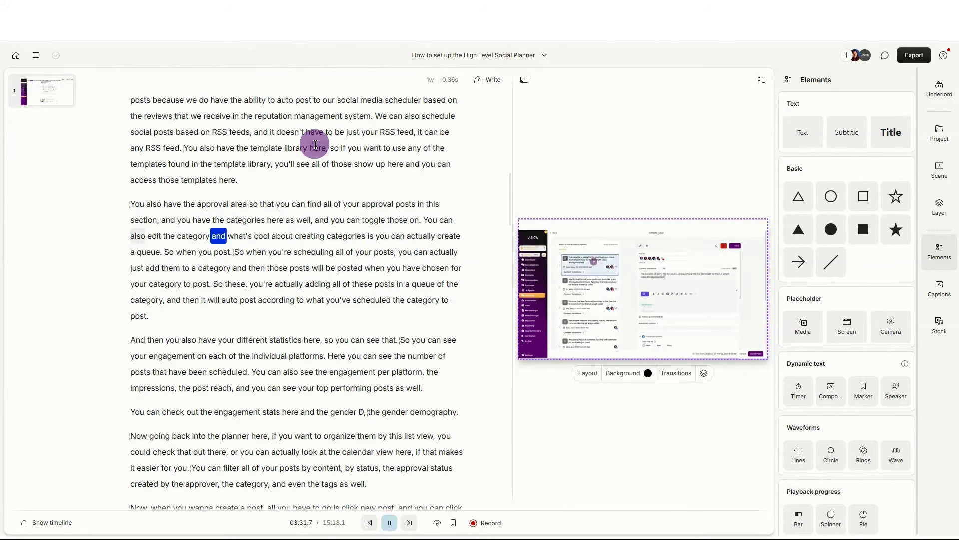
{"action": "left_click", "coordinate": [387, 522]}
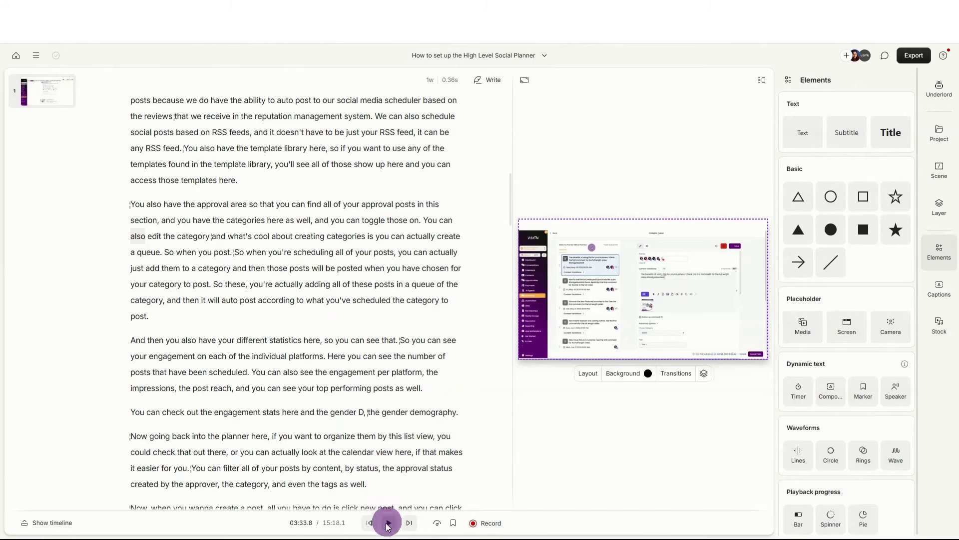
{"action": "left_click", "coordinate": [388, 523]}
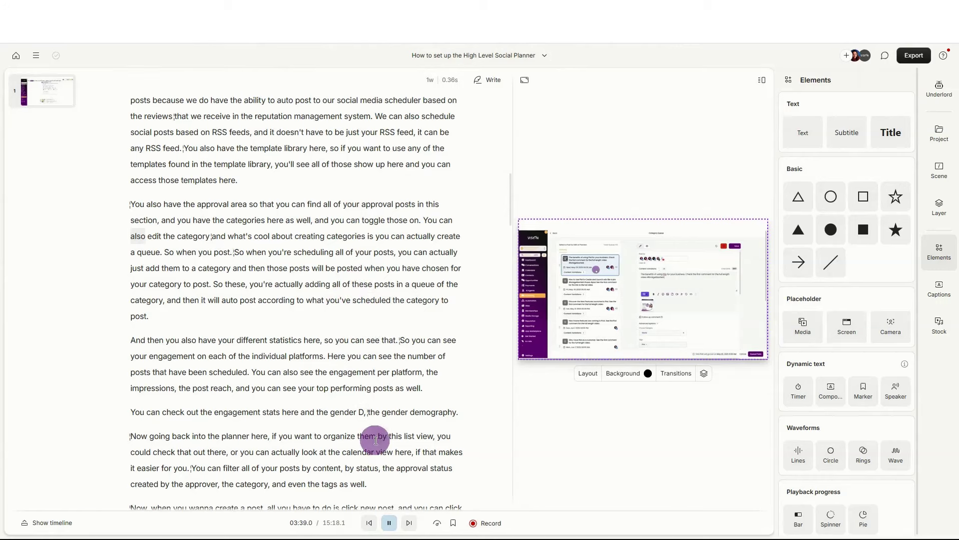
{"action": "left_click", "coordinate": [389, 523]}
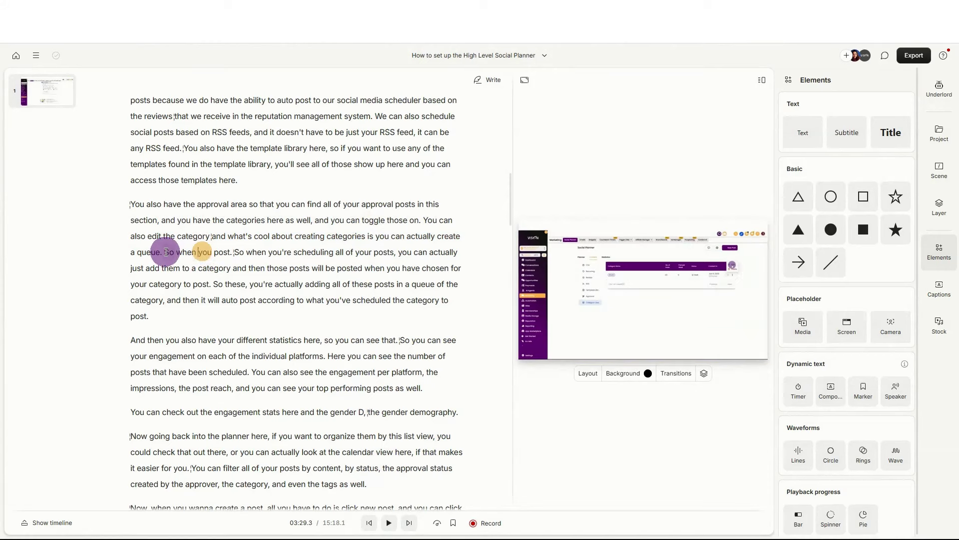
Step: Delete the false start "So when you post." after "create a queue." and play back from "actually create a queue"
{"action": "left_click_drag", "start_coordinate": [166, 252], "coordinate": [233, 252]}
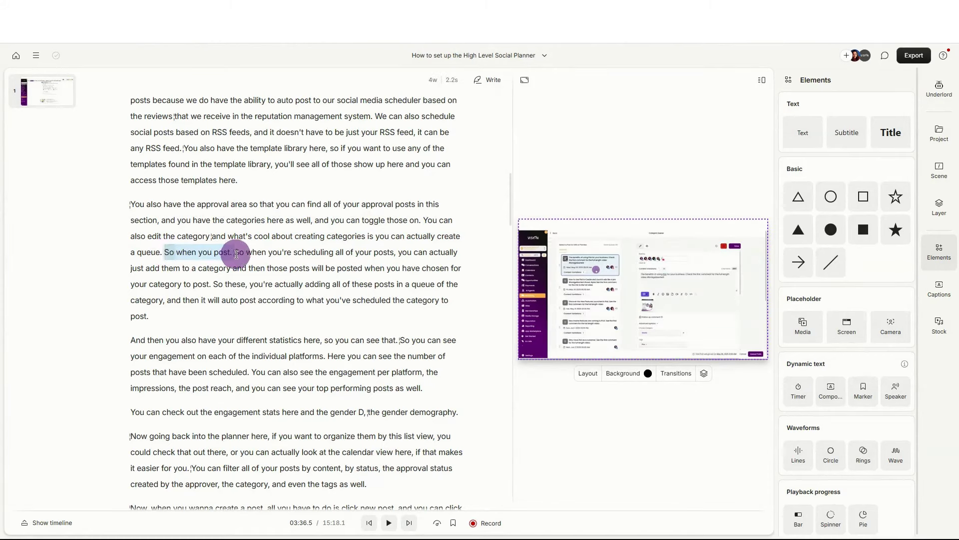
{"action": "key", "text": "BackSpace"}
{"action": "double_click", "coordinate": [421, 236]}
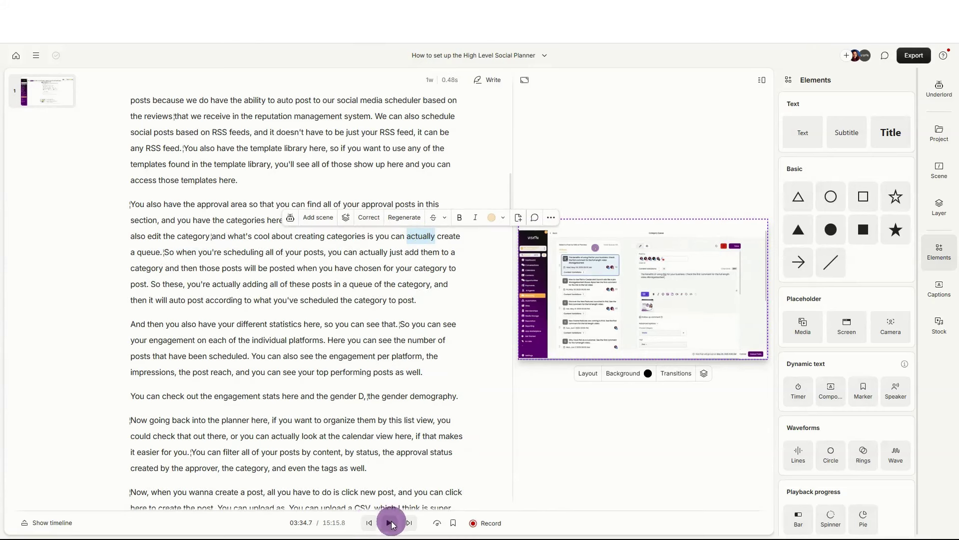
{"action": "left_click", "coordinate": [390, 523]}
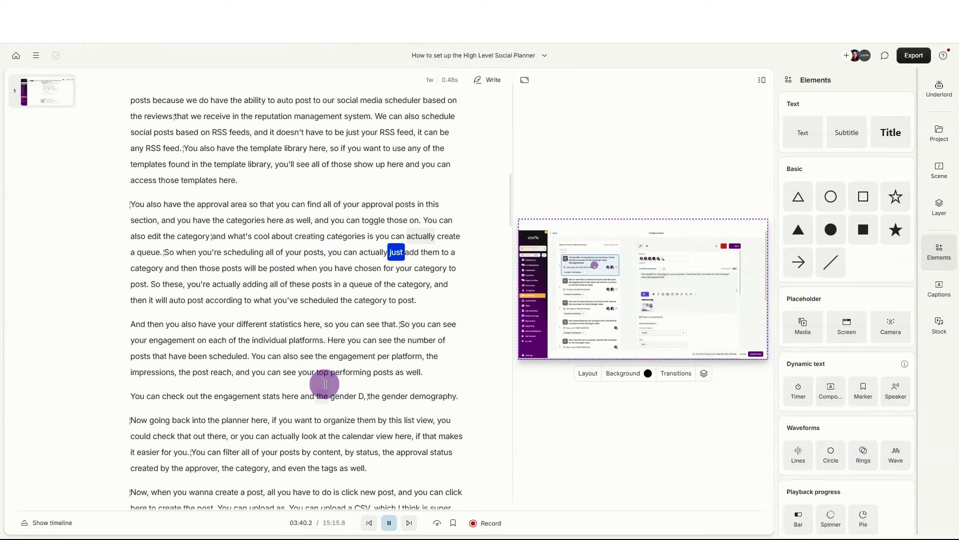
Step: Review the narration into the statistics paragraph and delete "that. So you can see" before "your engagement on each of the individual platforms"
{"action": "scroll", "coordinate": [326, 384], "scroll_direction": "down", "scroll_amount": 1}
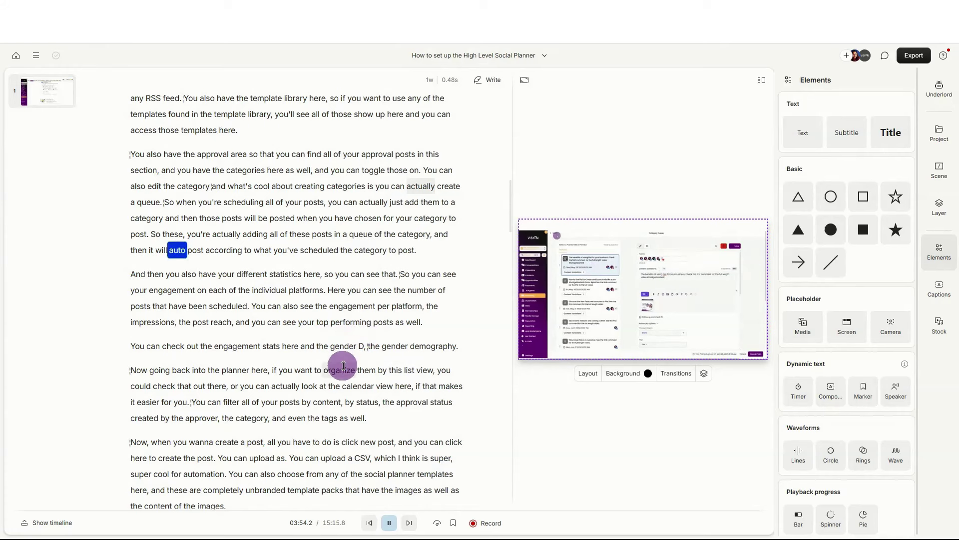
{"action": "scroll", "coordinate": [343, 366], "scroll_direction": "down", "scroll_amount": 1}
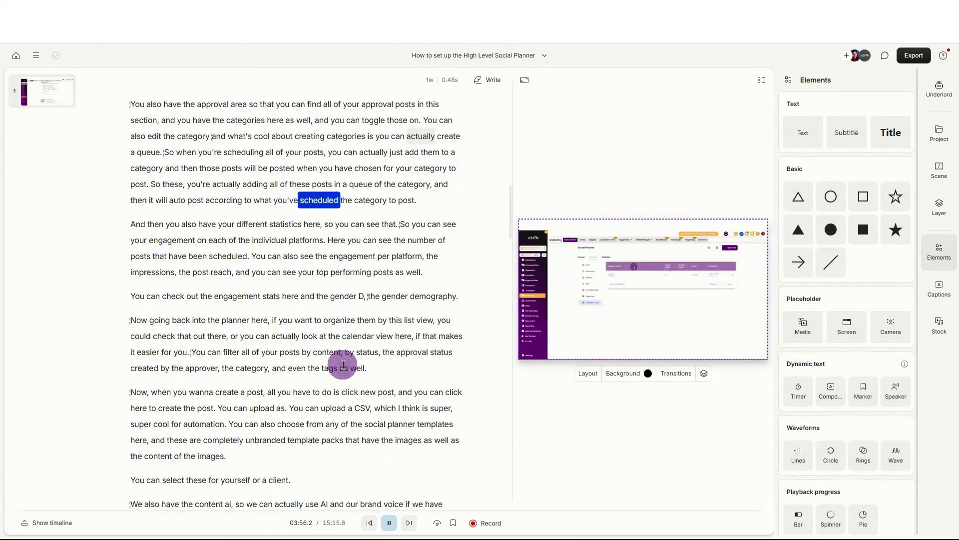
{"action": "scroll", "coordinate": [344, 366], "scroll_direction": "down", "scroll_amount": 1}
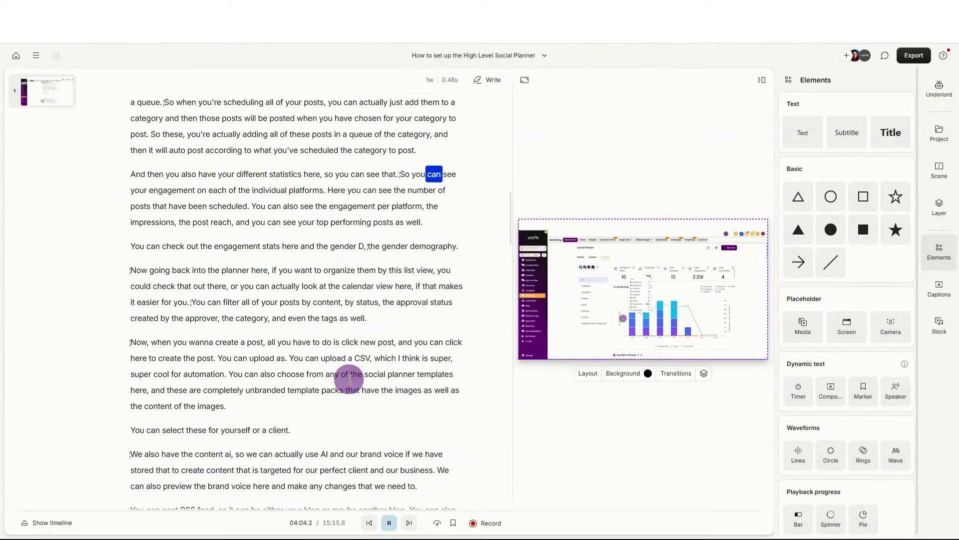
{"action": "left_click", "coordinate": [390, 523]}
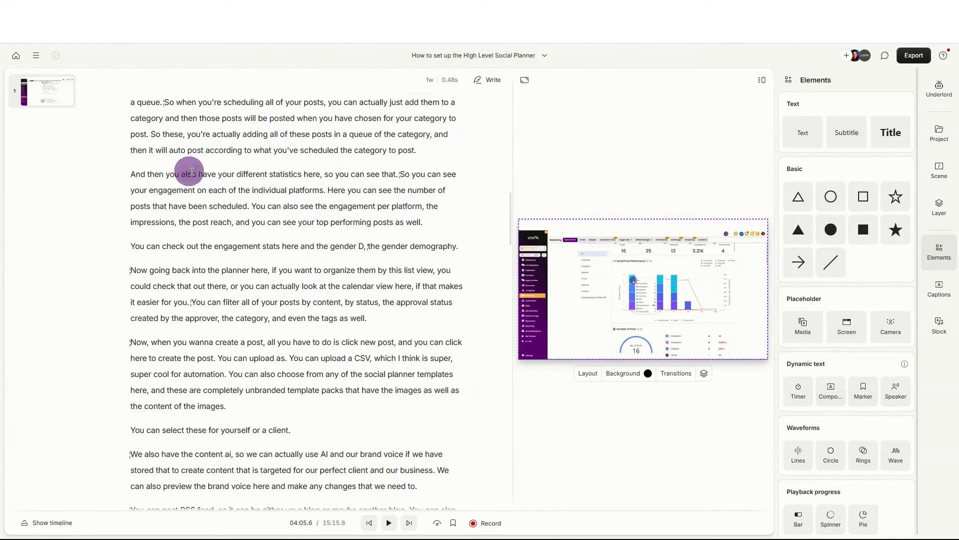
{"action": "left_click", "coordinate": [382, 174]}
{"action": "left_click_drag", "start_coordinate": [382, 175], "coordinate": [454, 175]}
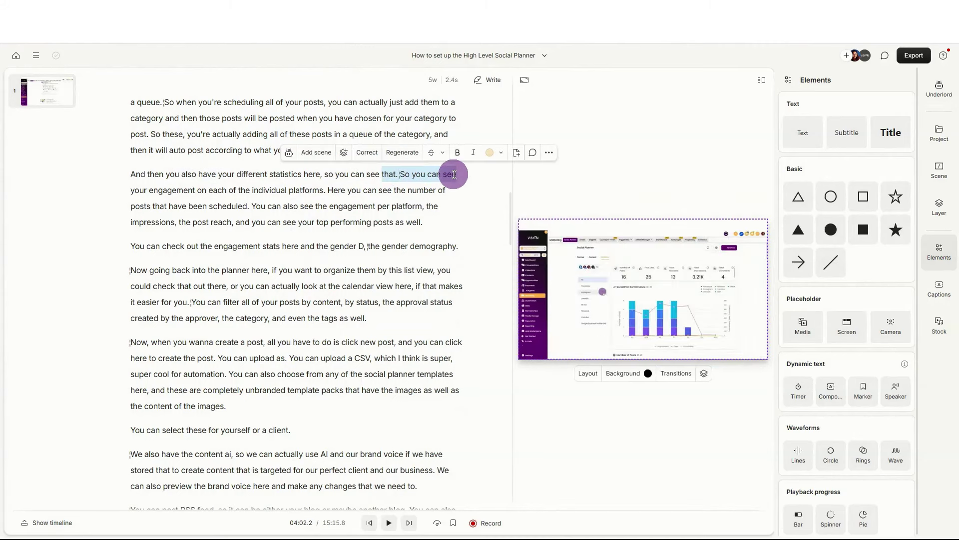
{"action": "key", "text": "BackSpace"}
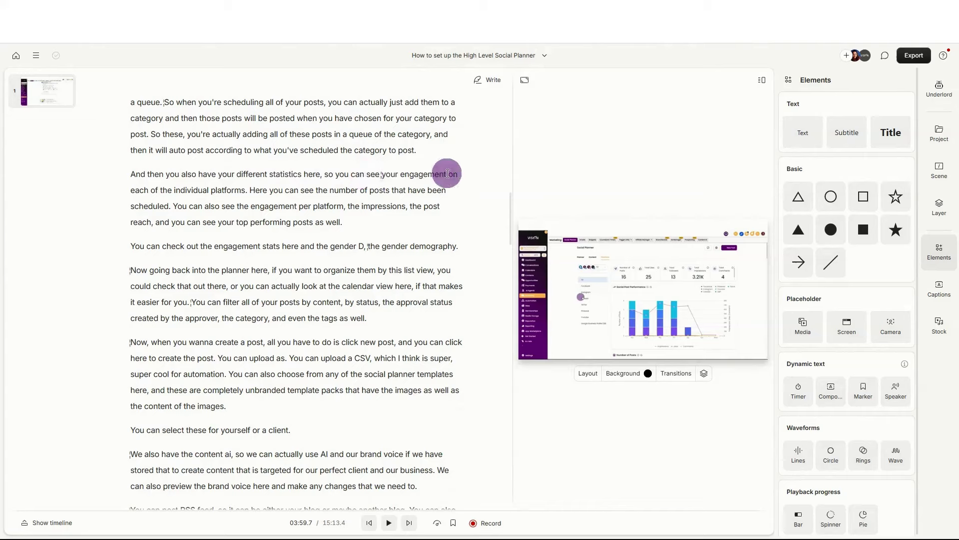
Step: Play back the statistics paragraph through "gender demography." to check the cut and the following narration
{"action": "left_click", "coordinate": [144, 173]}
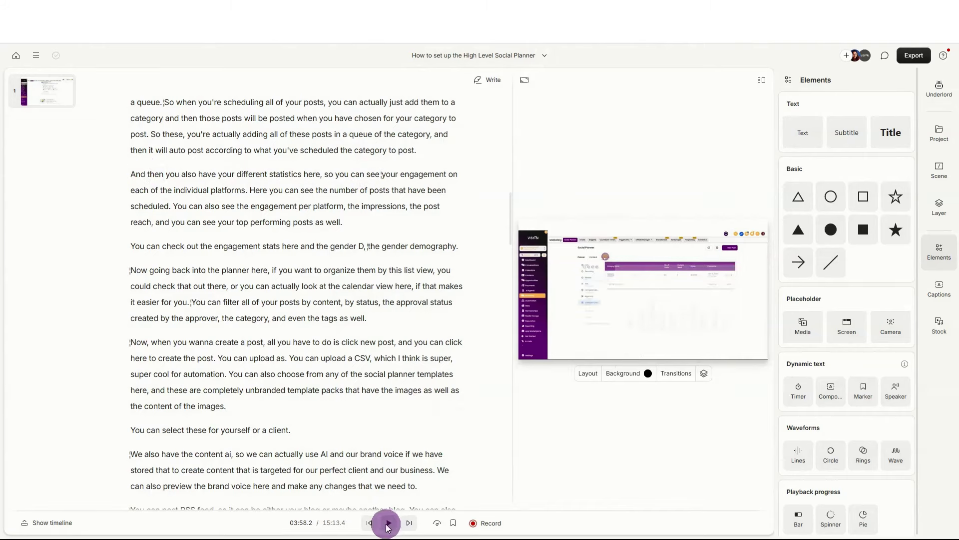
{"action": "left_click", "coordinate": [388, 523]}
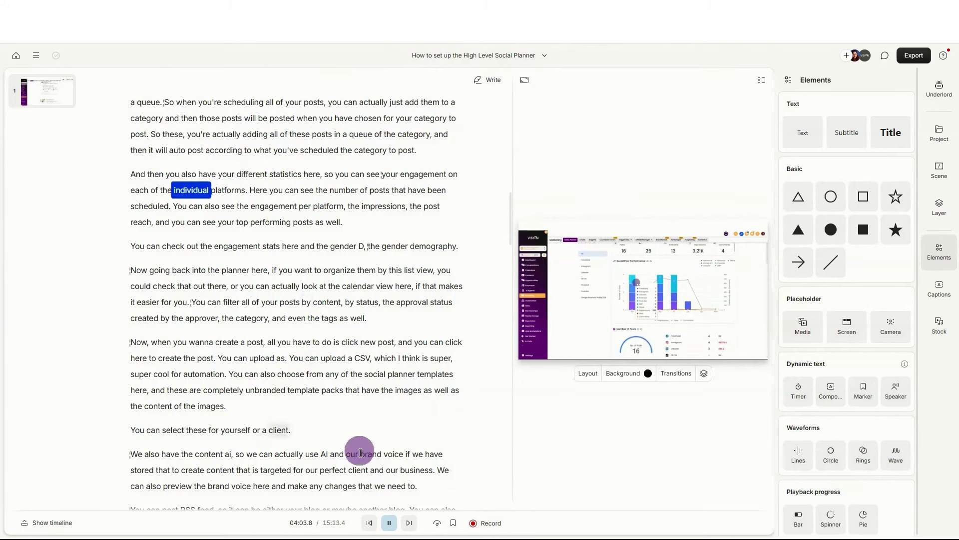
{"action": "left_click", "coordinate": [390, 522]}
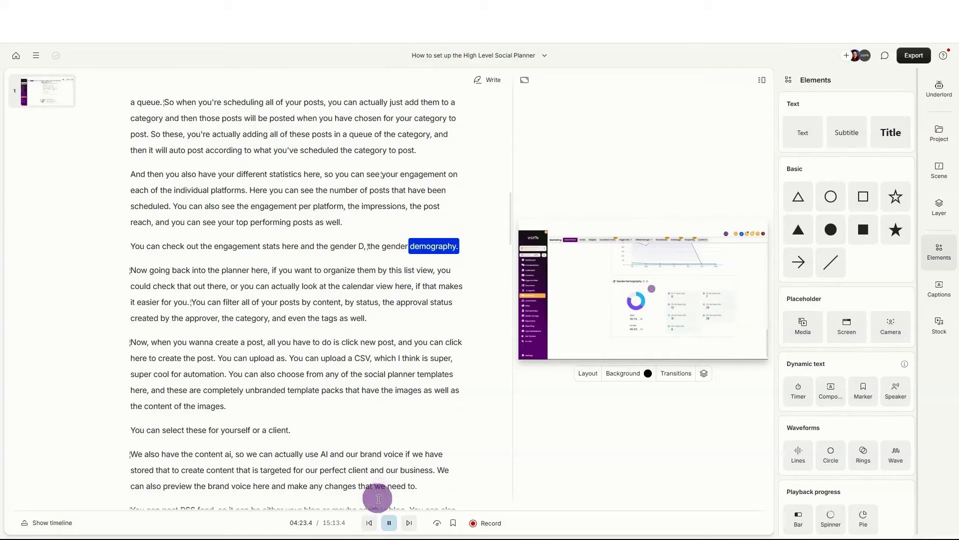
{"action": "left_click", "coordinate": [389, 523]}
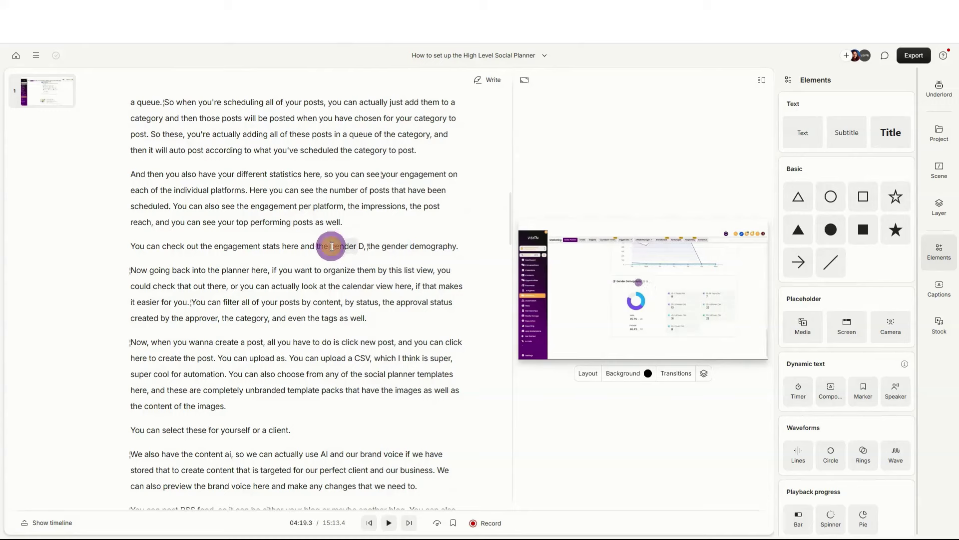
Step: Delete the false start "gender D, the" before "gender demography." and play back the sentence from "engagement"
{"action": "left_click_drag", "start_coordinate": [333, 246], "coordinate": [369, 246]}
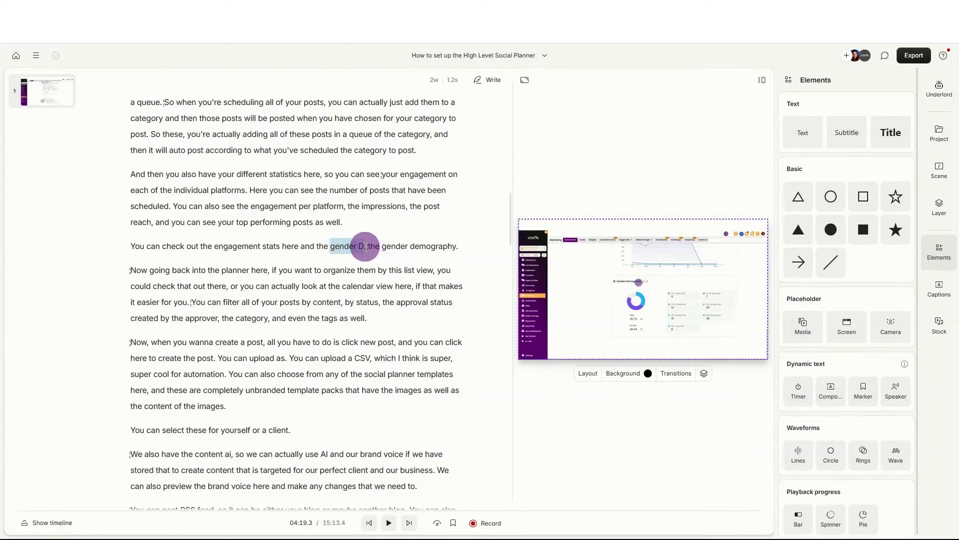
{"action": "key", "text": "BackSpace"}
{"action": "left_click_drag", "start_coordinate": [218, 247], "coordinate": [257, 247]}
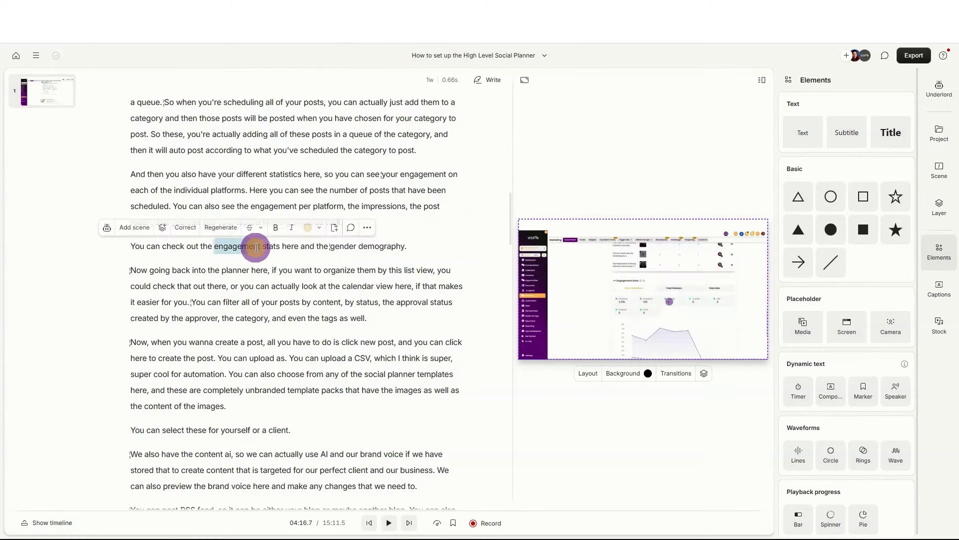
{"action": "left_click", "coordinate": [389, 522]}
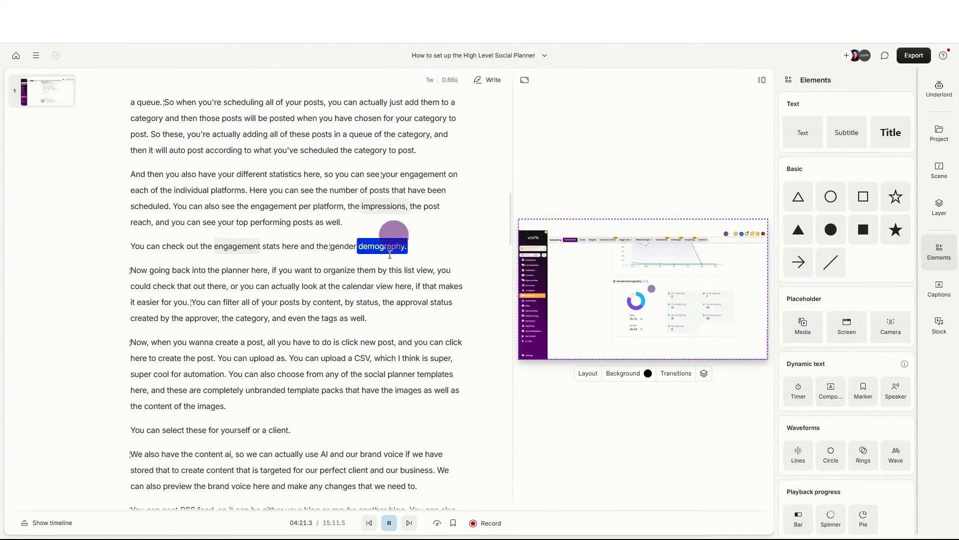
{"action": "left_click", "coordinate": [389, 523]}
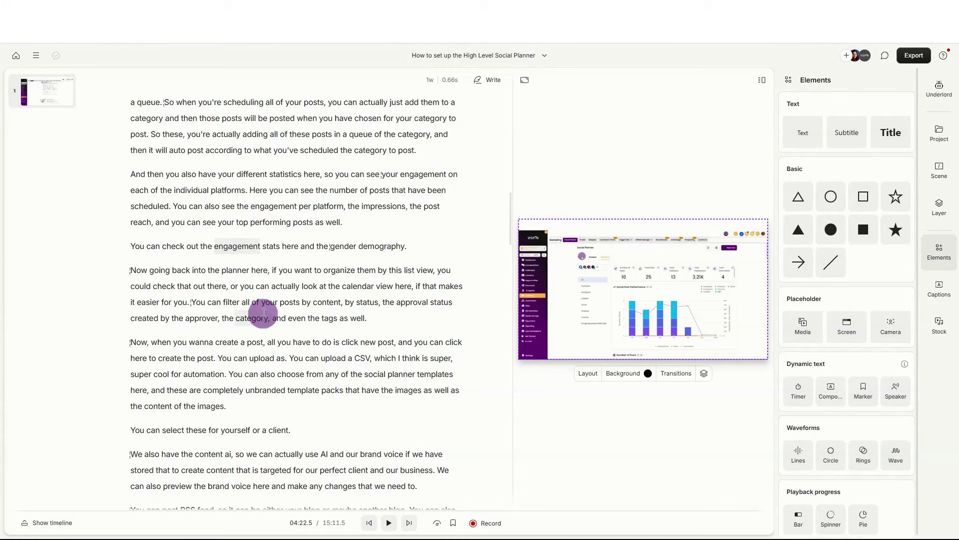
Step: Show the timeline, split the clip on both sides of the silent gap between "gender" and "demography.", and delete the gap
{"action": "left_click", "coordinate": [60, 527]}
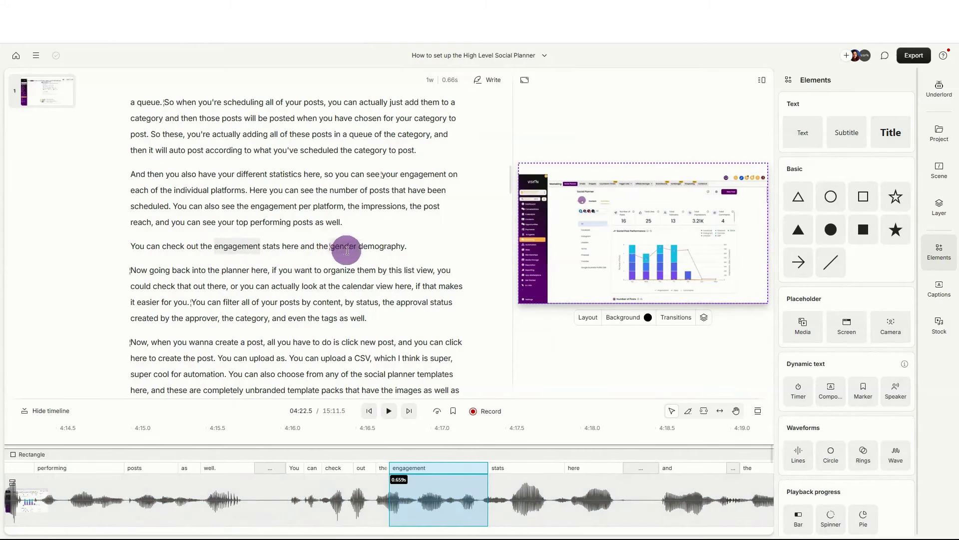
{"action": "left_click_drag", "start_coordinate": [347, 250], "coordinate": [362, 248]}
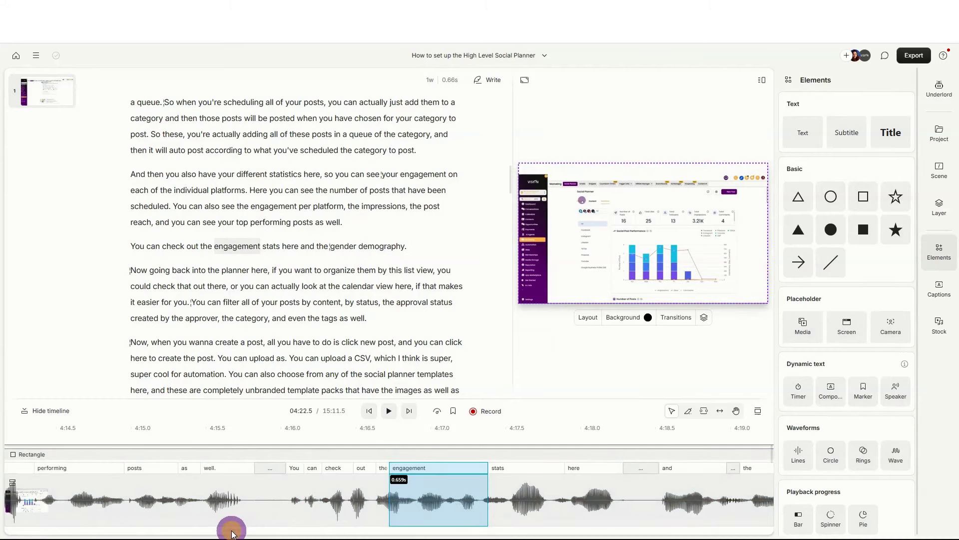
{"action": "left_click_drag", "start_coordinate": [231, 534], "coordinate": [235, 534]}
{"action": "left_click", "coordinate": [210, 486]}
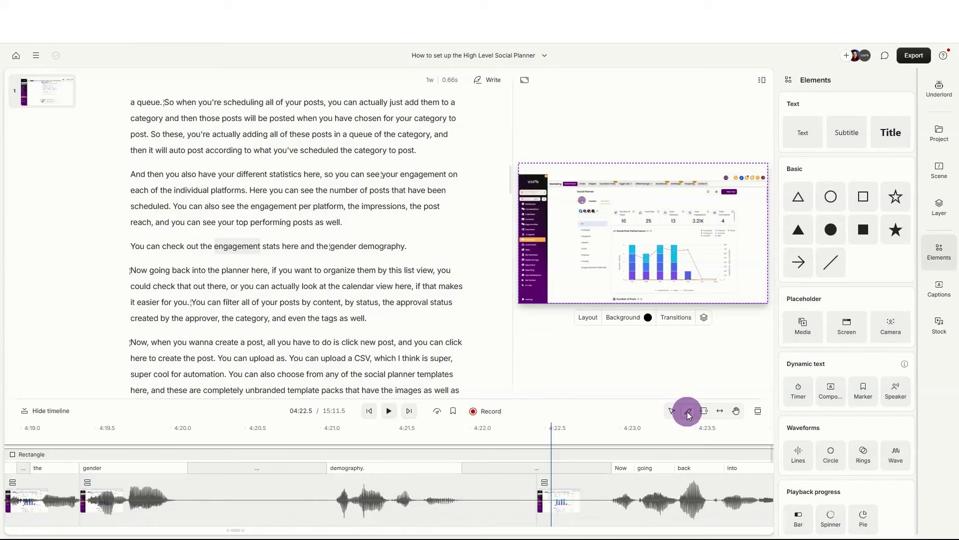
{"action": "left_click", "coordinate": [189, 506]}
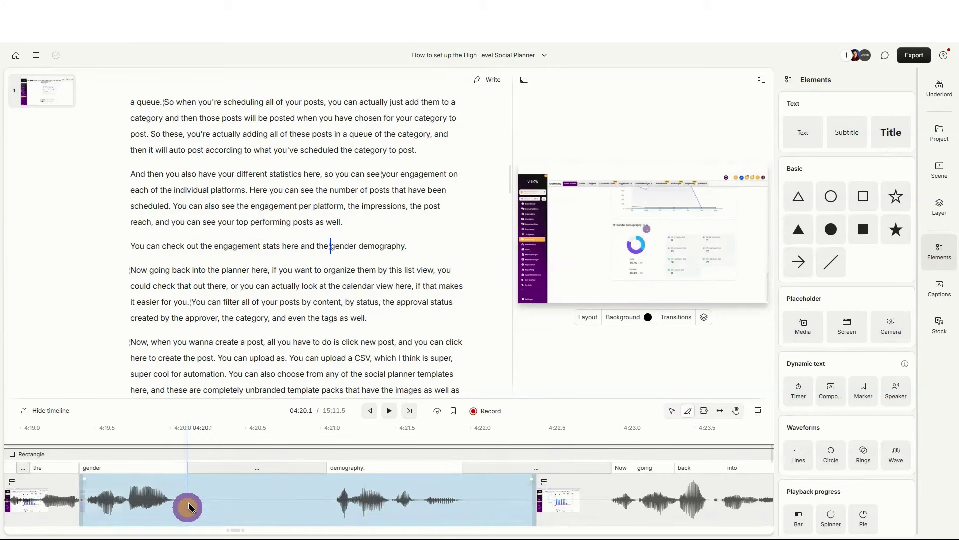
{"action": "left_click", "coordinate": [328, 508]}
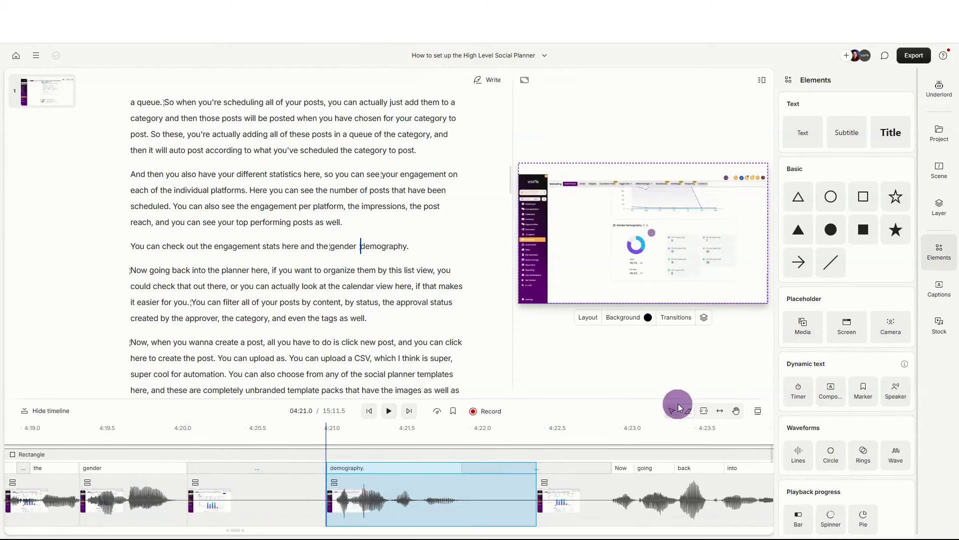
{"action": "left_click", "coordinate": [257, 512]}
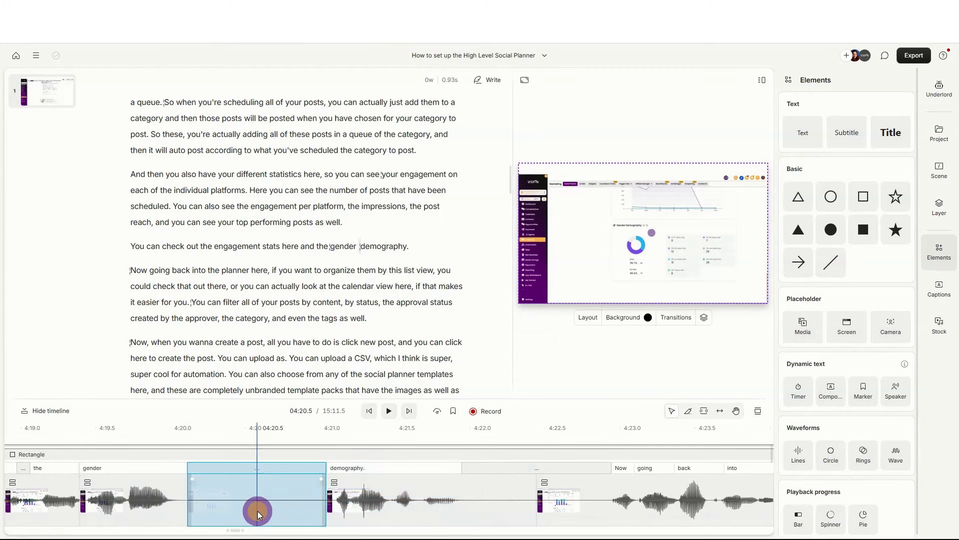
{"action": "key", "text": "Delete"}
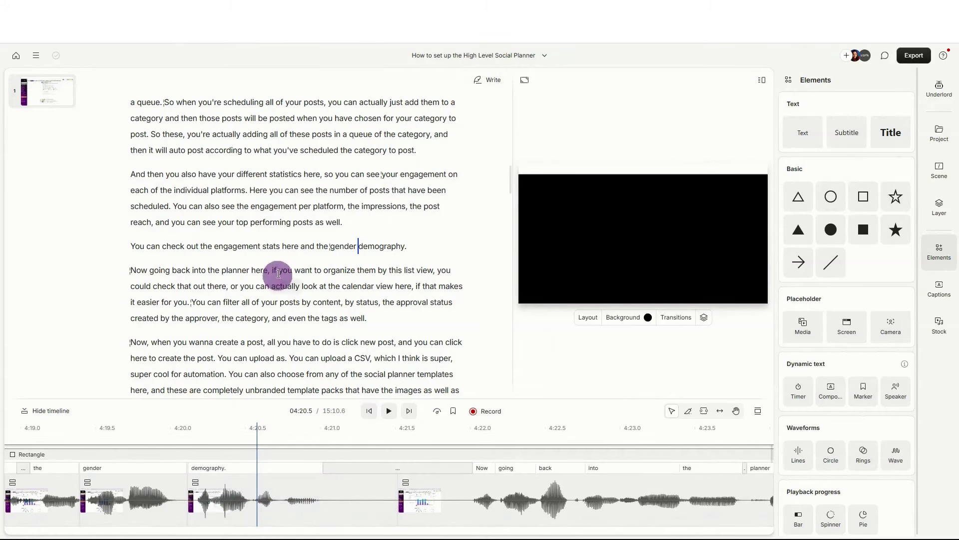
Step: Play back from "engagement stats" to check the tightened "gender demography." phrase
{"action": "left_click", "coordinate": [213, 249]}
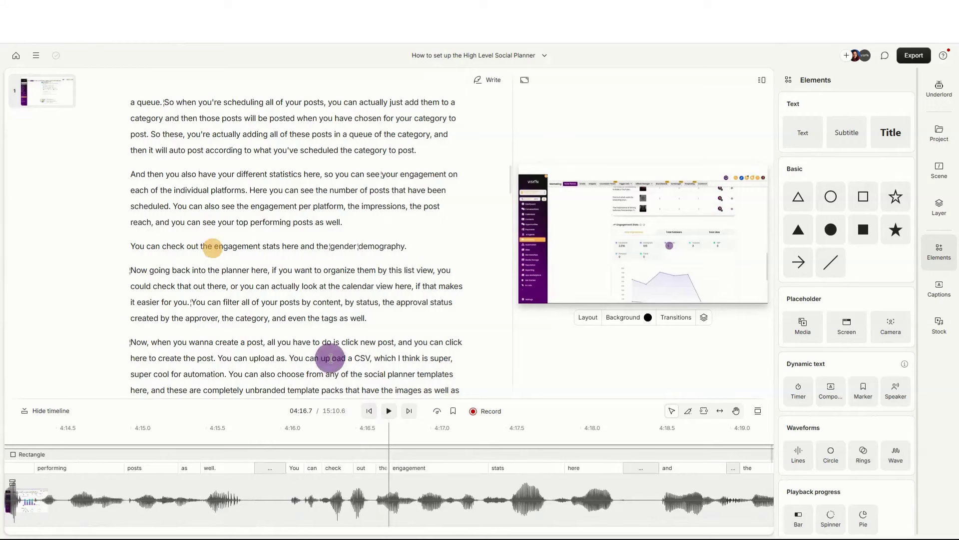
{"action": "left_click", "coordinate": [391, 414]}
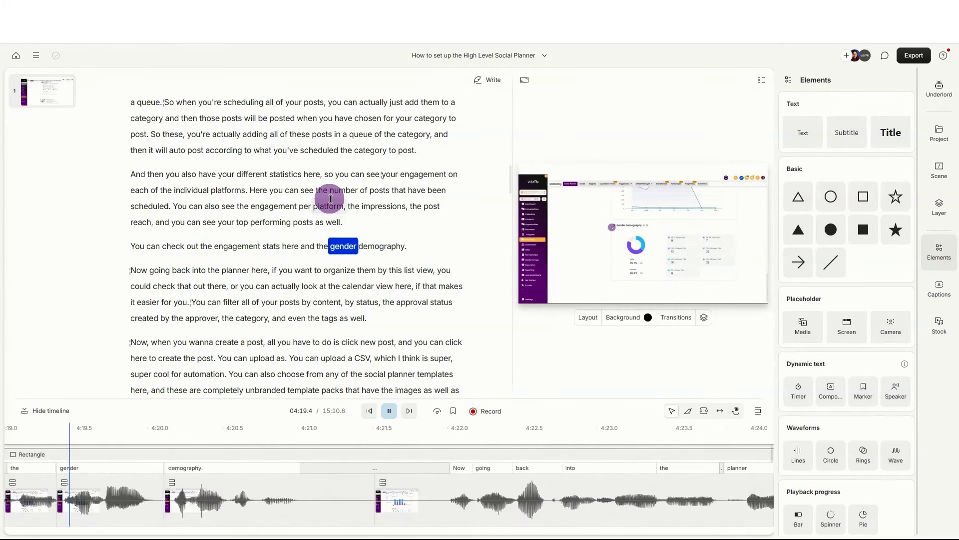
{"action": "left_click", "coordinate": [389, 410]}
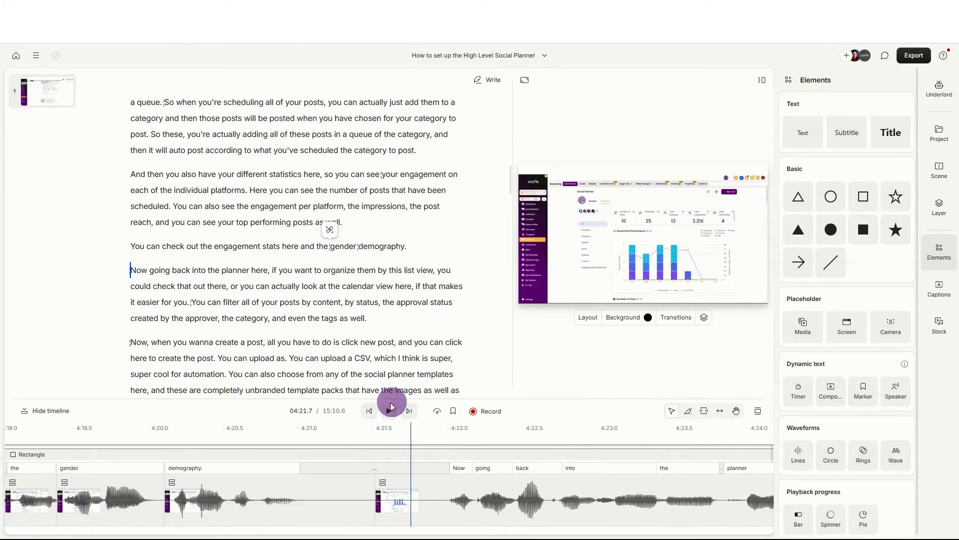
Step: Play back the list view and new post narration, and delete the false start "You can upload as." before "You can upload a CSV"
{"action": "left_click", "coordinate": [389, 411]}
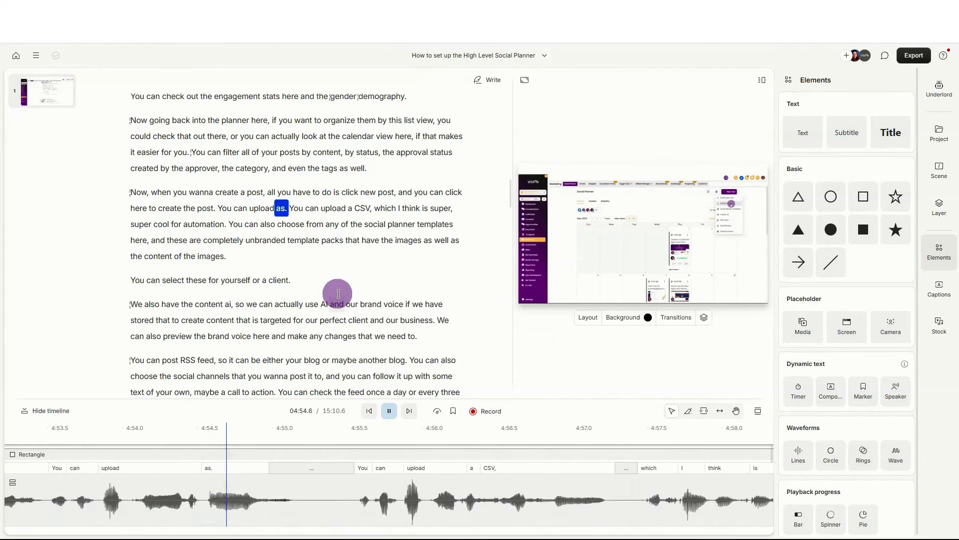
{"action": "left_click", "coordinate": [388, 409]}
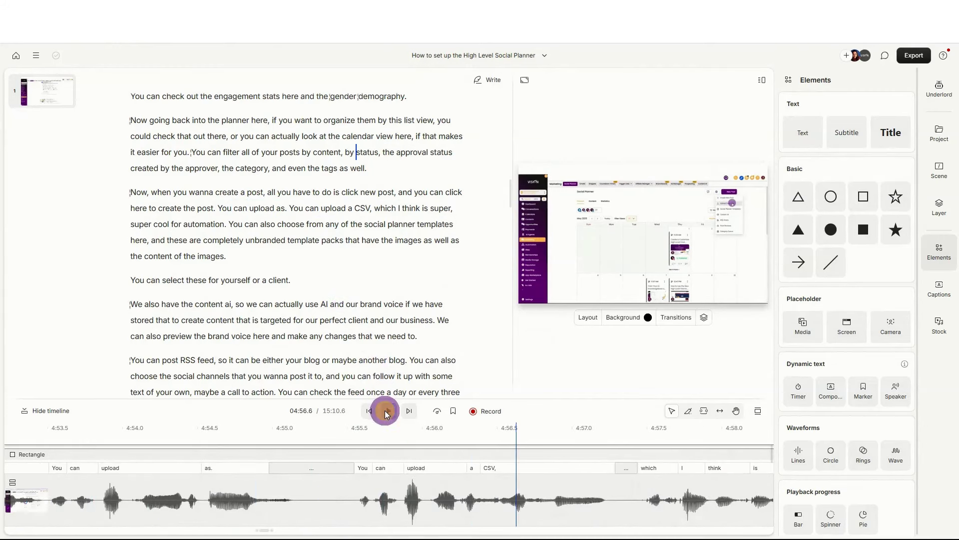
{"action": "left_click_drag", "start_coordinate": [219, 208], "coordinate": [293, 208]}
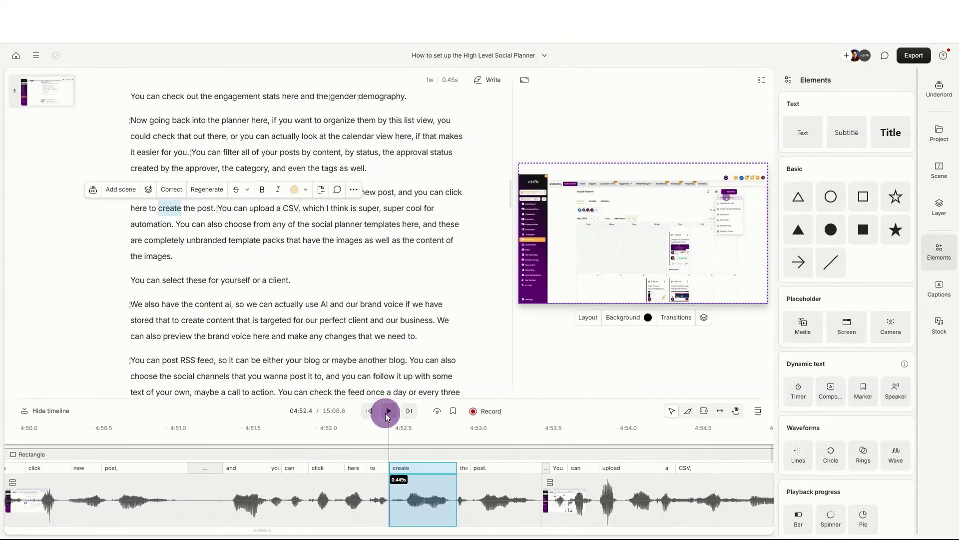
Step: Play back from "create the post" through the RSS feed and post reviews narration, stopping after "what type of review"
{"action": "left_click", "coordinate": [388, 412]}
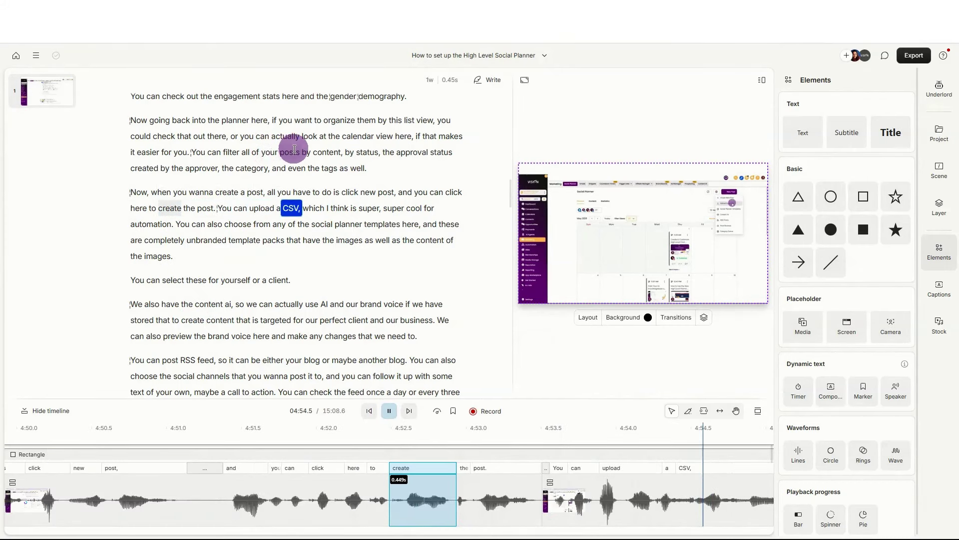
{"action": "left_click", "coordinate": [392, 375]}
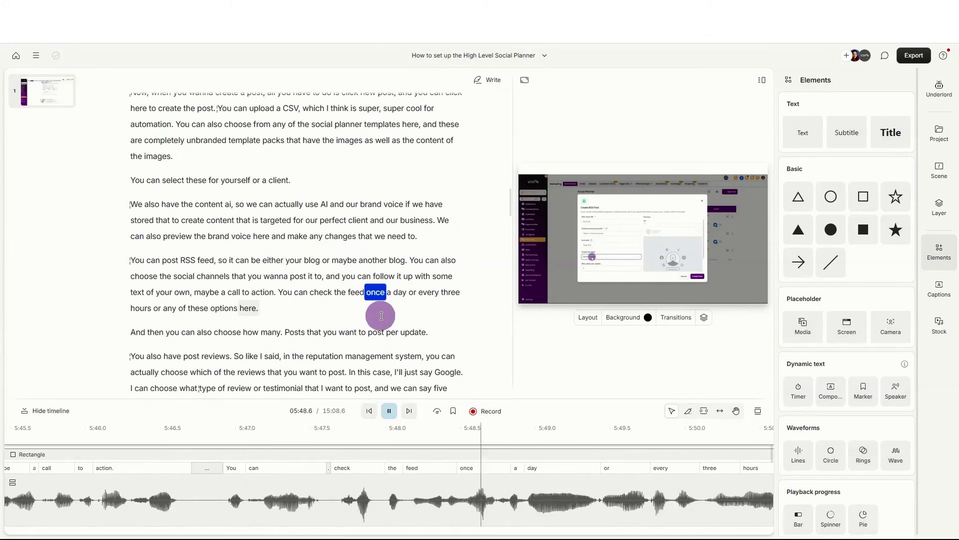
{"action": "scroll", "coordinate": [381, 315], "scroll_direction": "down", "scroll_amount": 2}
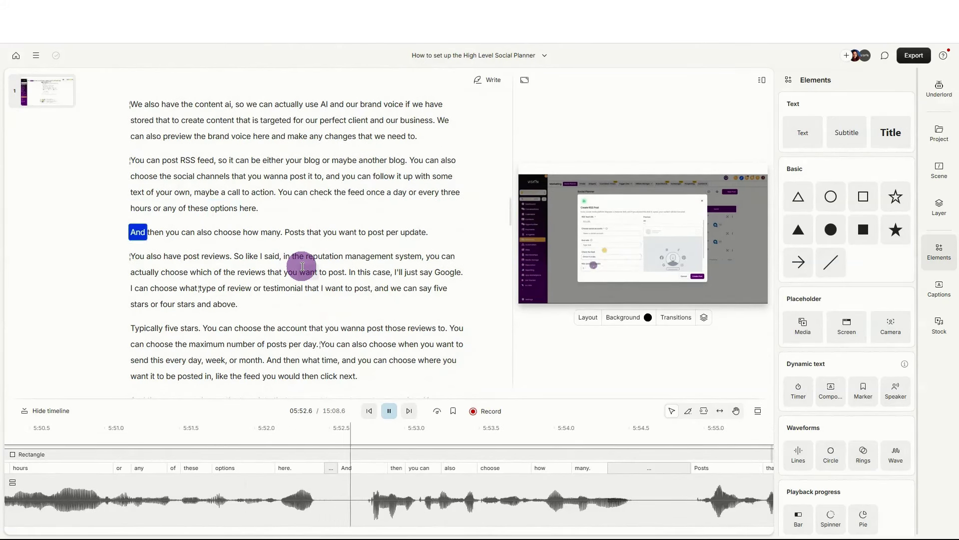
{"action": "scroll", "coordinate": [302, 267], "scroll_direction": "down", "scroll_amount": 1}
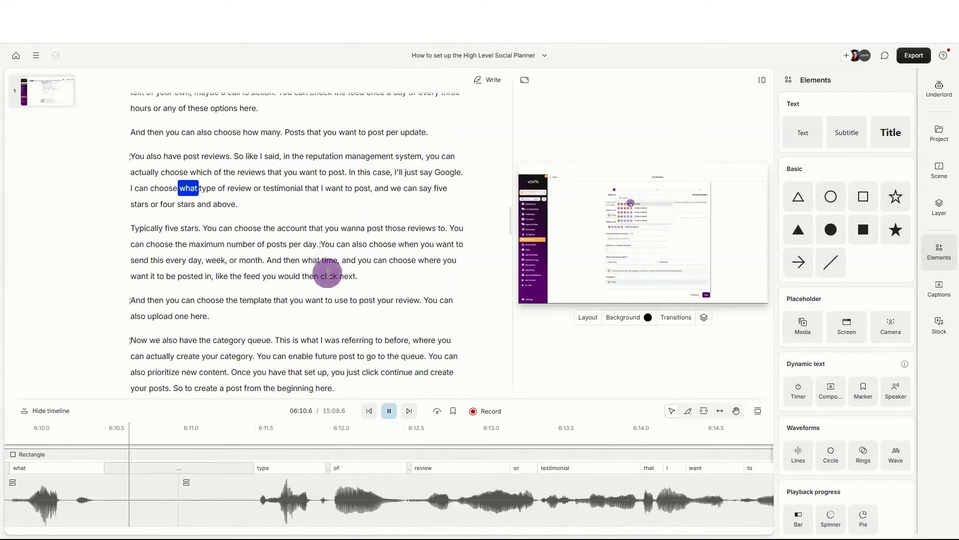
{"action": "left_click", "coordinate": [390, 411]}
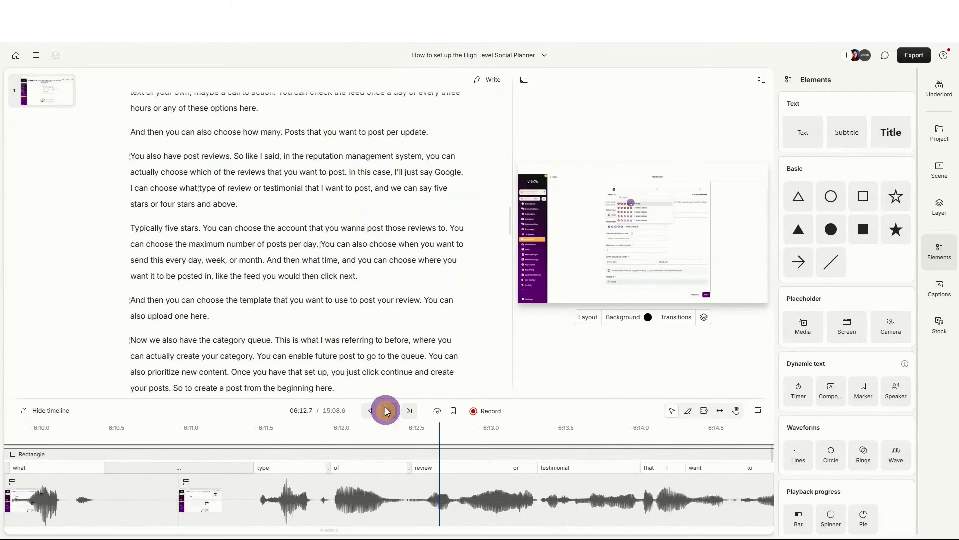
Step: Split the clip on both sides of the silent gap between "what" and "type of review", and delete both gap pieces
{"action": "left_click", "coordinate": [690, 412]}
{"action": "left_click", "coordinate": [124, 504]}
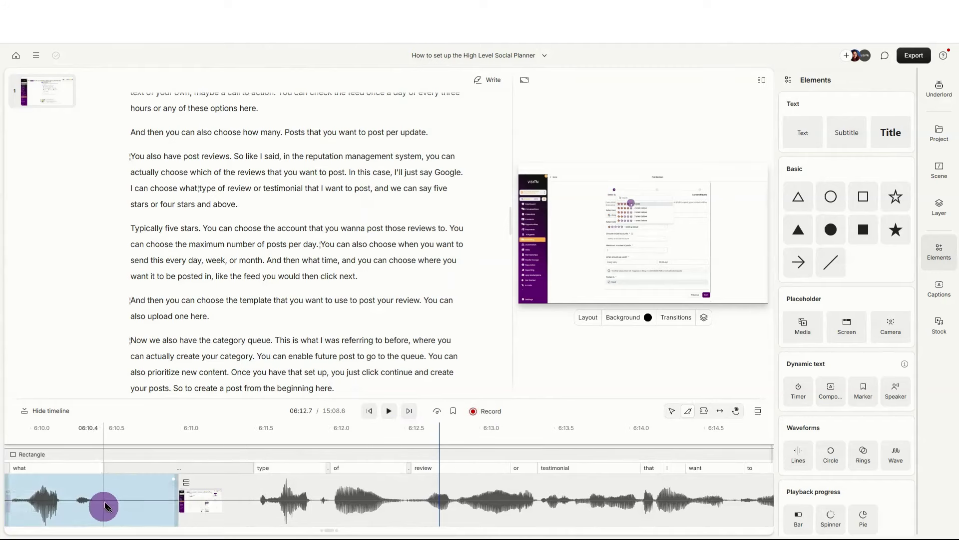
{"action": "left_click", "coordinate": [107, 506]}
{"action": "left_click", "coordinate": [247, 514]}
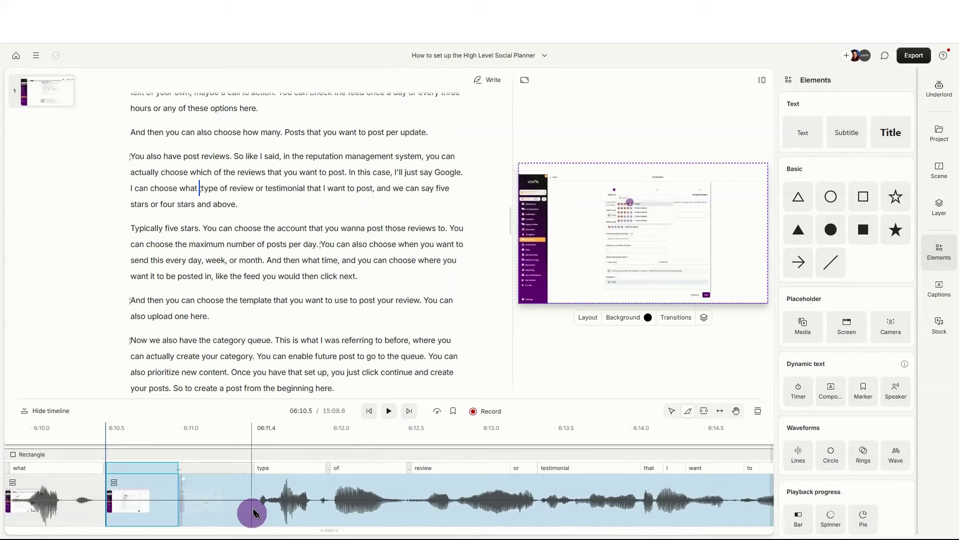
{"action": "left_click", "coordinate": [255, 513]}
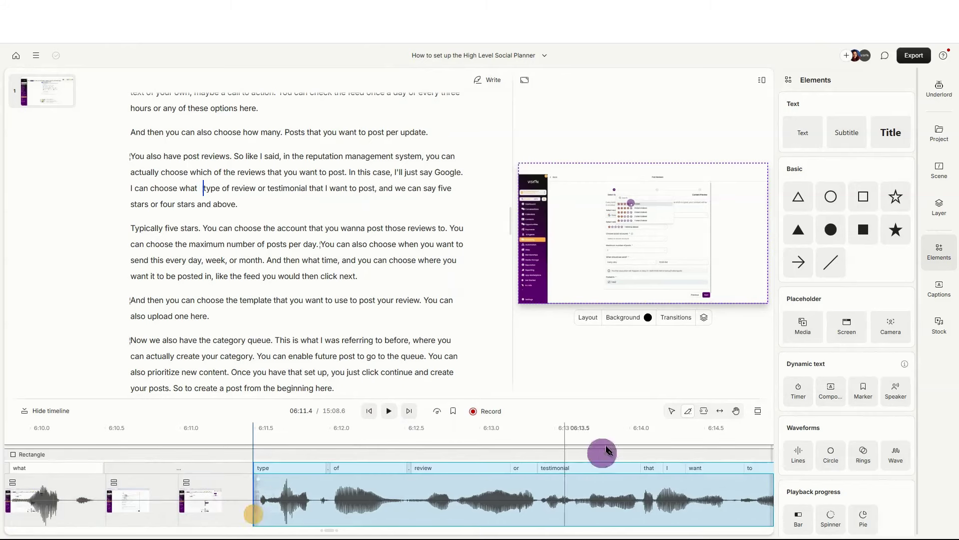
{"action": "left_click", "coordinate": [671, 413]}
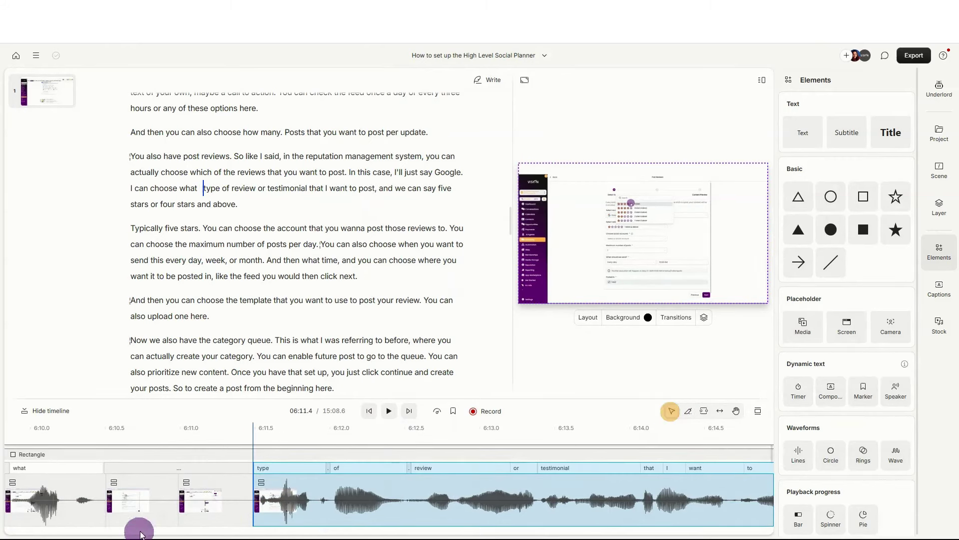
{"action": "left_click", "coordinate": [205, 499]}
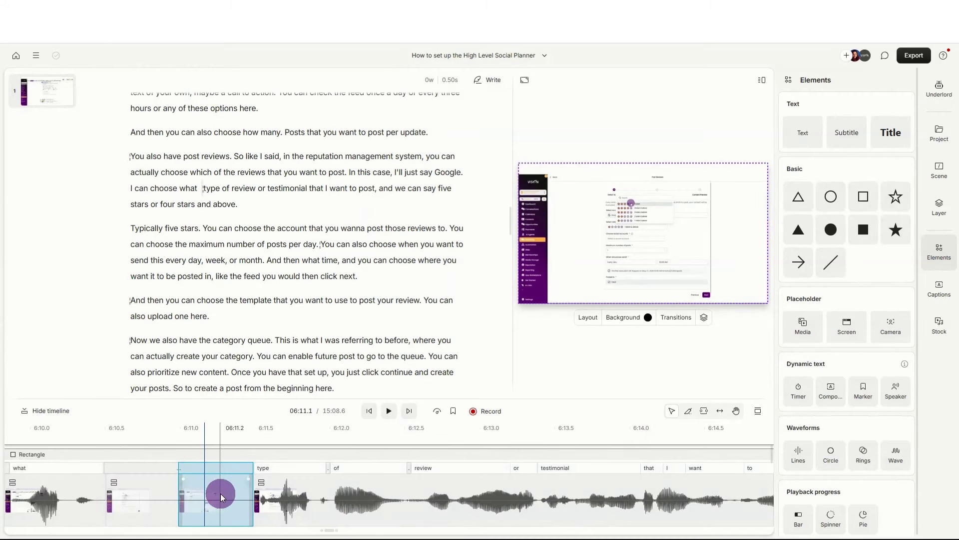
{"action": "key", "text": "Delete"}
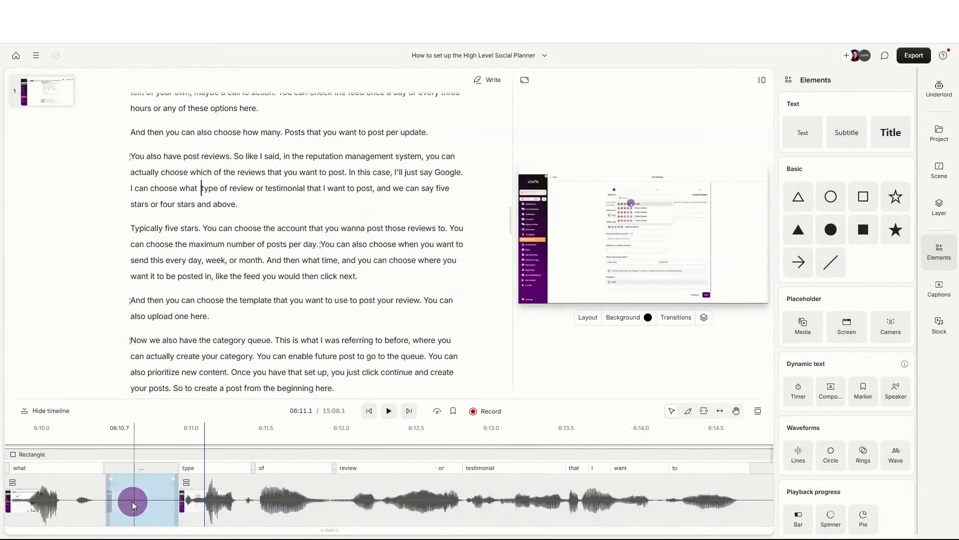
{"action": "left_click", "coordinate": [135, 505]}
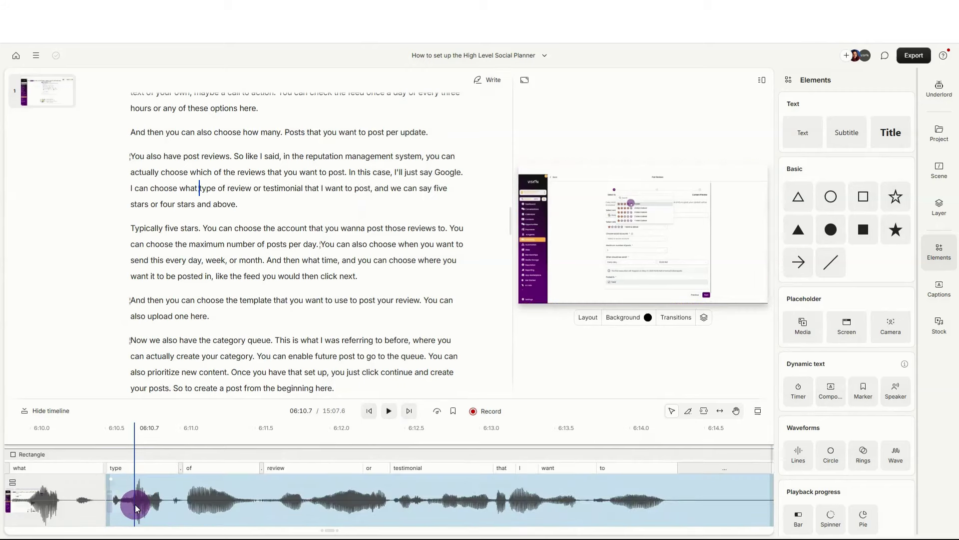
{"action": "key", "text": "Delete"}
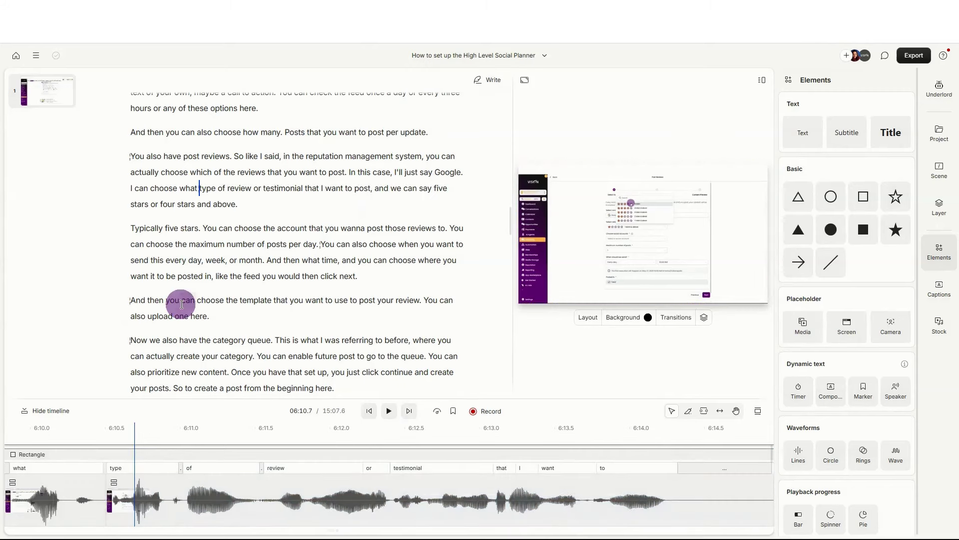
Step: Play back from "choose what type of review" to "You can also choose when" to check the cut and the following narration
{"action": "double_click", "coordinate": [158, 188]}
{"action": "left_click", "coordinate": [388, 411]}
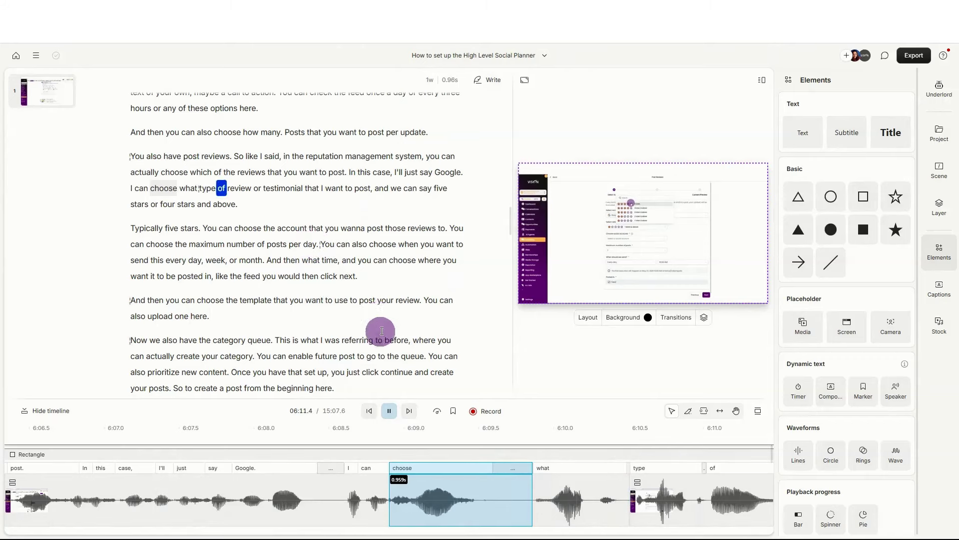
{"action": "left_click", "coordinate": [400, 378]}
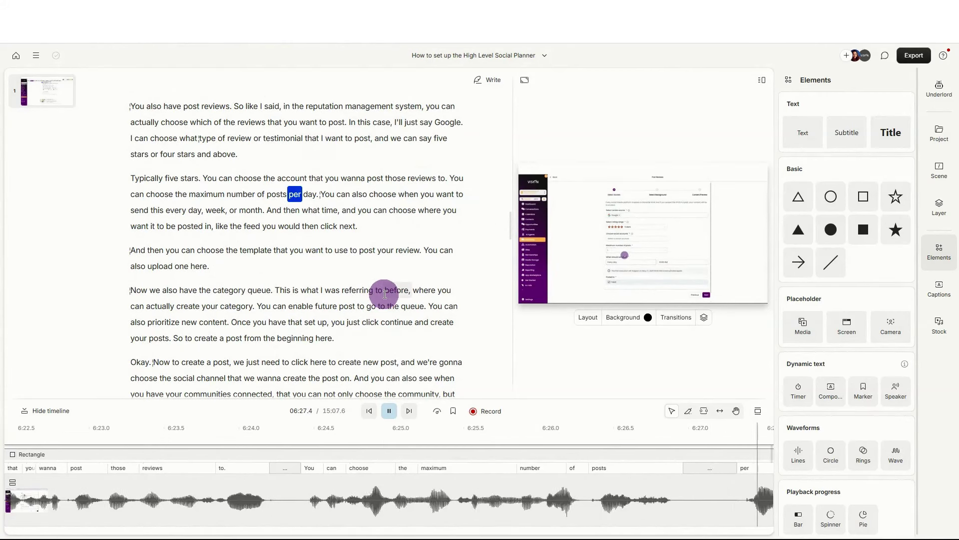
{"action": "left_click", "coordinate": [389, 410]}
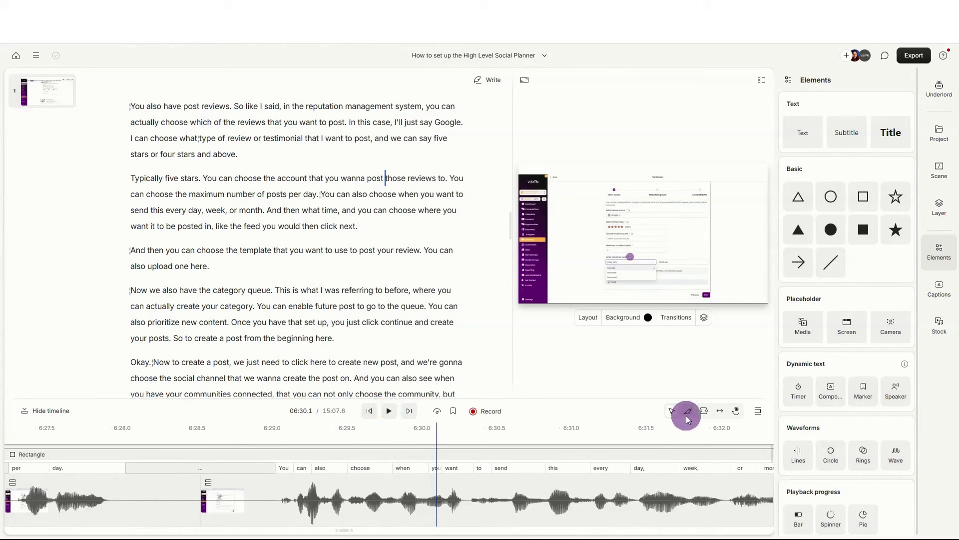
Step: Split the clip around the silent gap between "posts per day." and "You can also choose when", and delete the gap pieces
{"action": "left_click", "coordinate": [128, 498]}
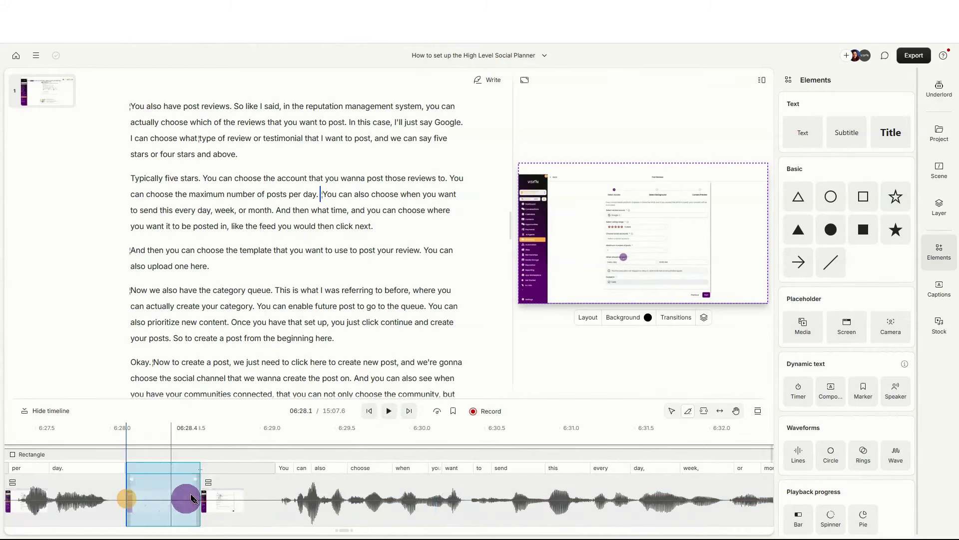
{"action": "left_click", "coordinate": [277, 506]}
{"action": "left_click", "coordinate": [676, 409]}
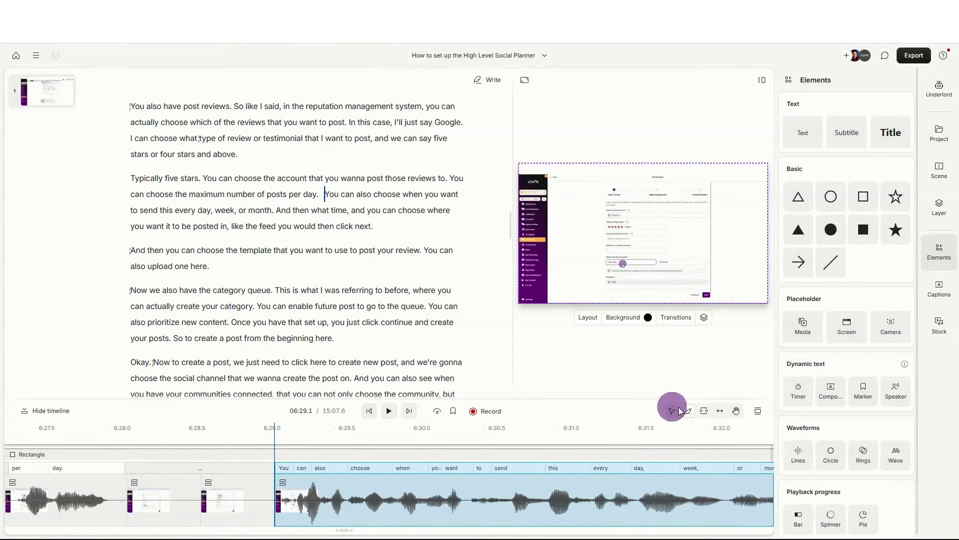
{"action": "left_click", "coordinate": [247, 493]}
{"action": "key", "text": "Delete"}
{"action": "left_click", "coordinate": [166, 498]}
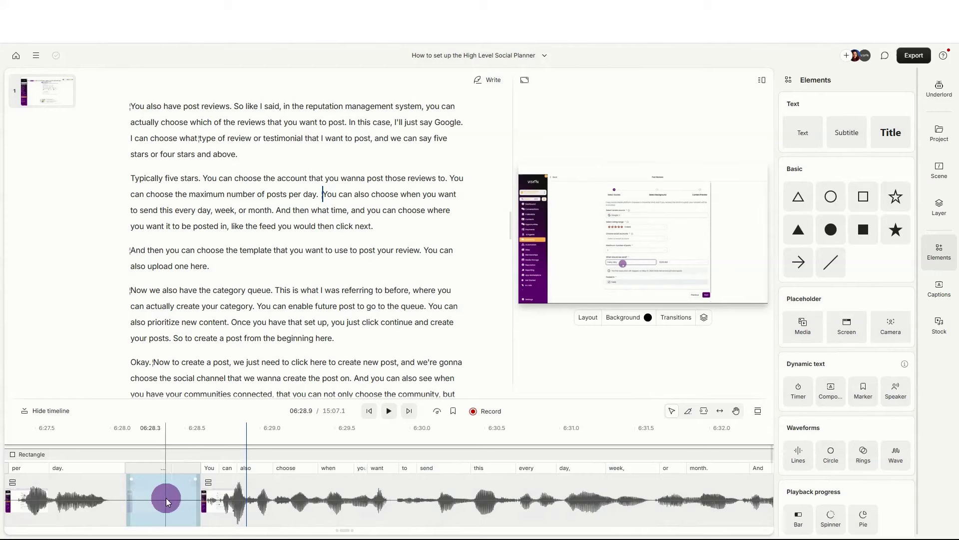
Step: Play back from "number of posts per day" through the category queue paragraph, stopping after "Now to create a post"
{"action": "left_click", "coordinate": [237, 193]}
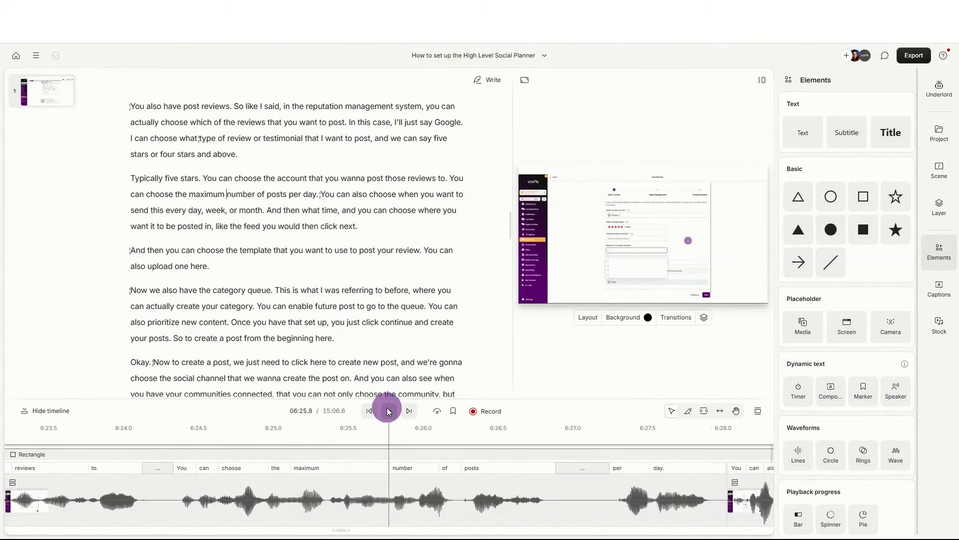
{"action": "left_click", "coordinate": [390, 409]}
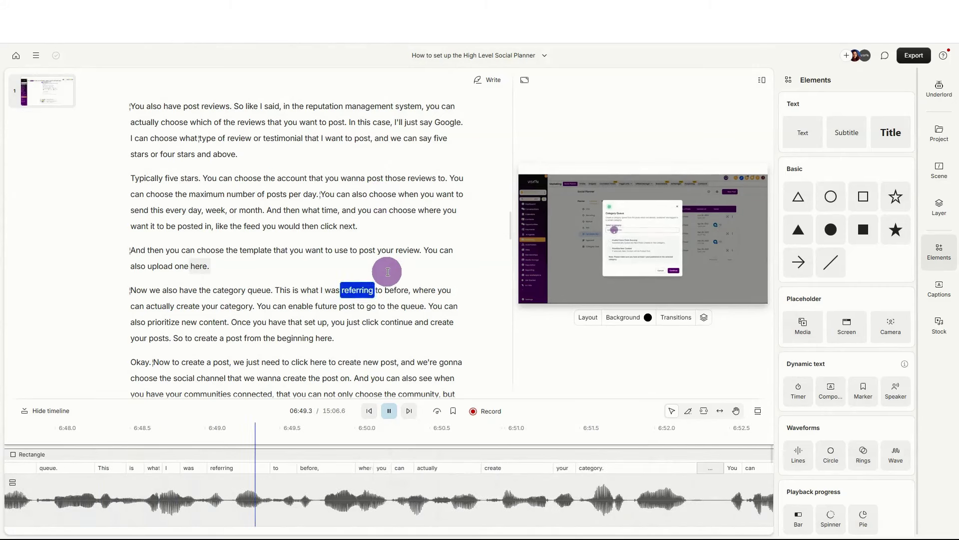
{"action": "scroll", "coordinate": [387, 272], "scroll_direction": "down", "scroll_amount": 3}
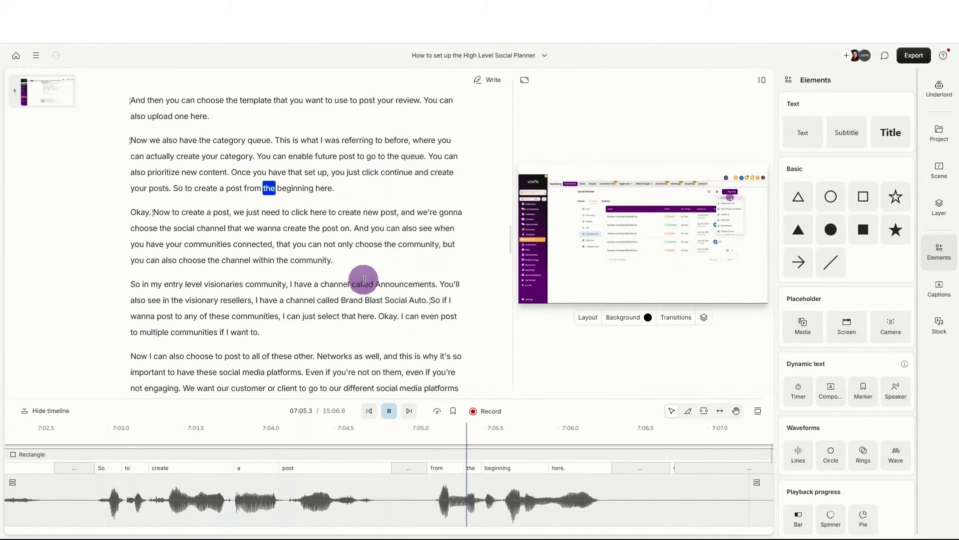
{"action": "left_click", "coordinate": [391, 410]}
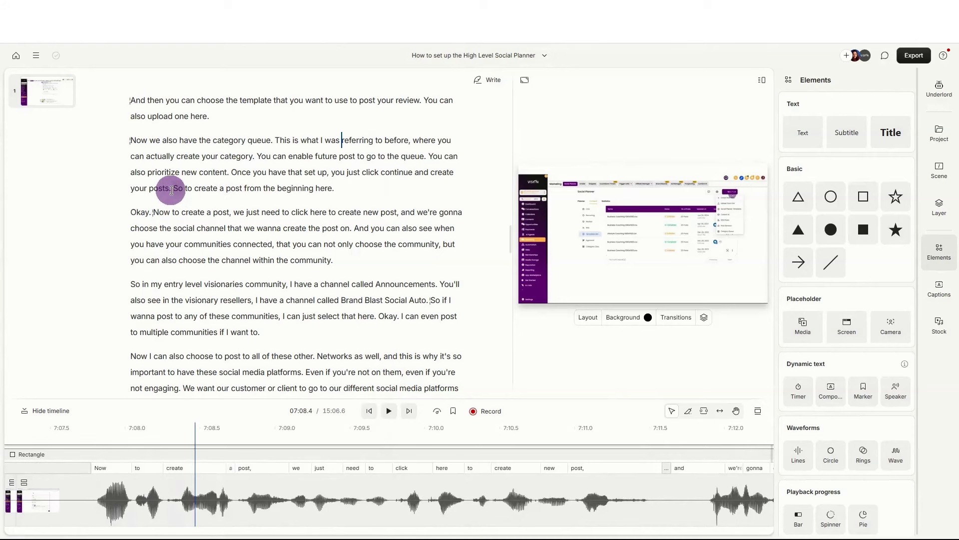
Step: Delete "So to create a post from the beginning here. Okay." and keep "Now to create a post" as a new paragraph
{"action": "left_click_drag", "start_coordinate": [176, 188], "coordinate": [150, 215]}
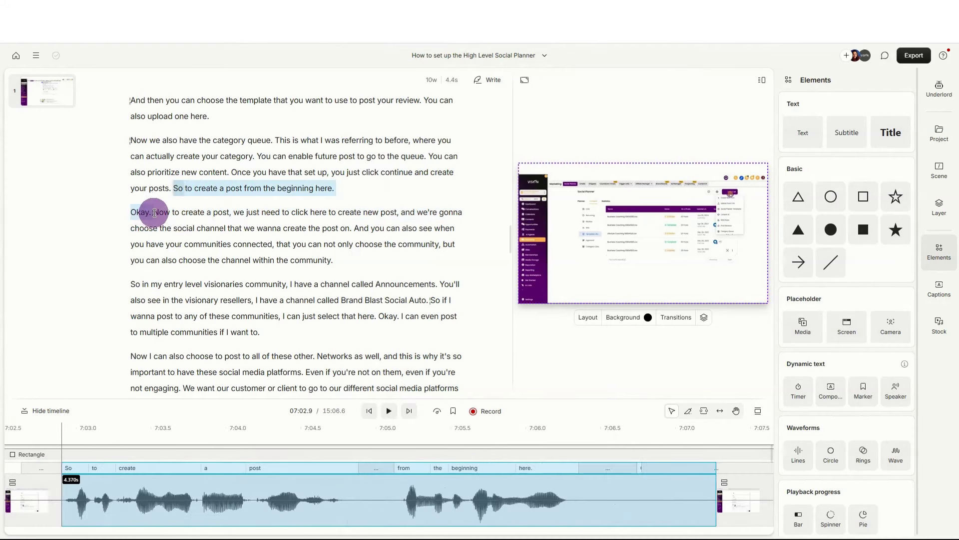
{"action": "key", "text": "BackSpace"}
{"action": "key", "text": "Return"}
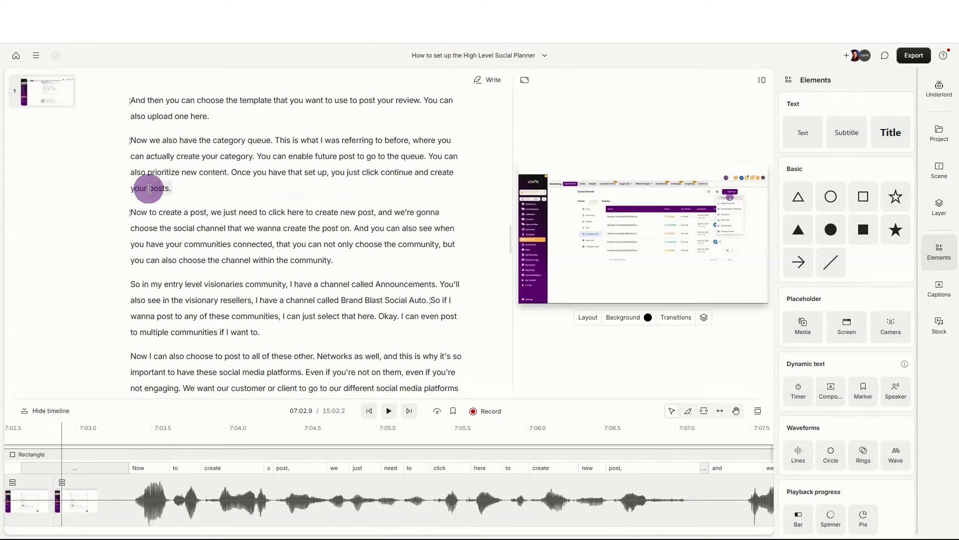
Step: Play back from "your posts." through the post creation and social channels narration, stopping after "So you'll see."
{"action": "left_click", "coordinate": [150, 189]}
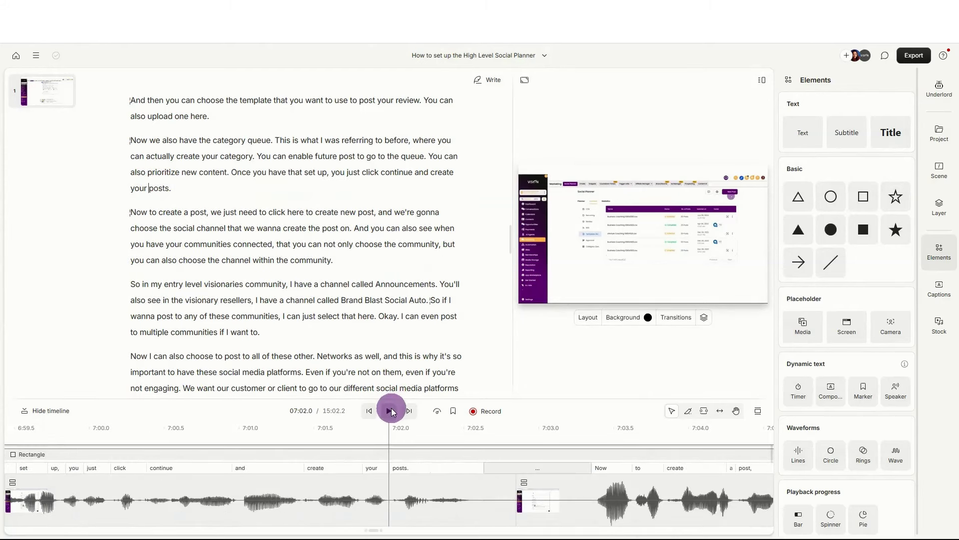
{"action": "left_click", "coordinate": [391, 410]}
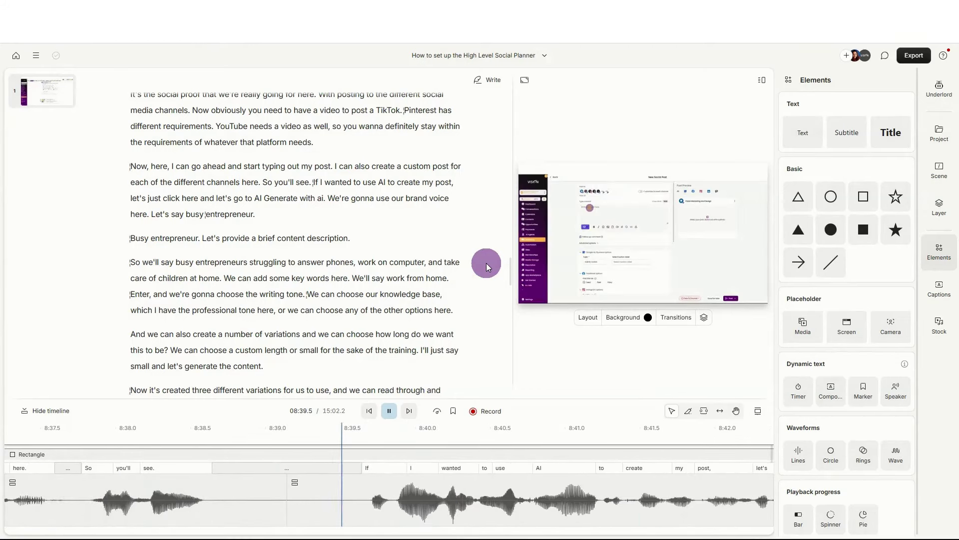
{"action": "left_click", "coordinate": [389, 411]}
Step: Delete the unneeded phrase "So you'll see." before "If I wanted to use AI to create my post"
{"action": "left_click", "coordinate": [266, 182]}
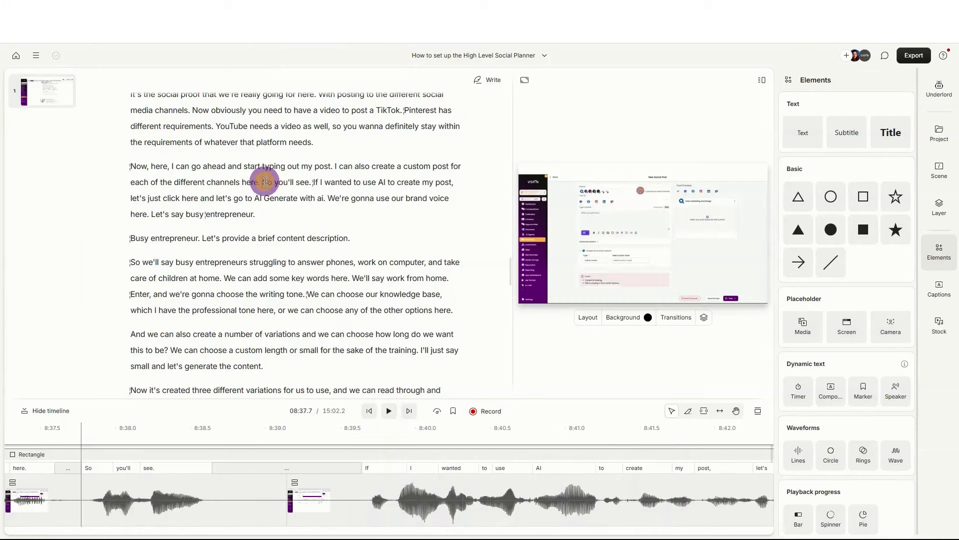
{"action": "left_click_drag", "start_coordinate": [266, 182], "coordinate": [310, 186]}
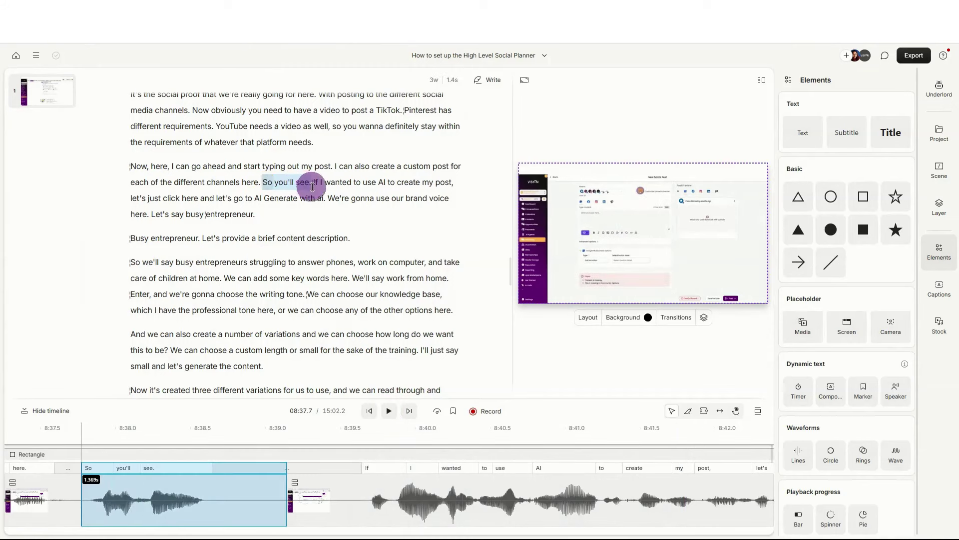
{"action": "key", "text": "Delete"}
Step: Play back from "different channels here" through "Busy entrepreneur. Let's provide" to check the cut and the following narration
{"action": "left_click", "coordinate": [390, 411]}
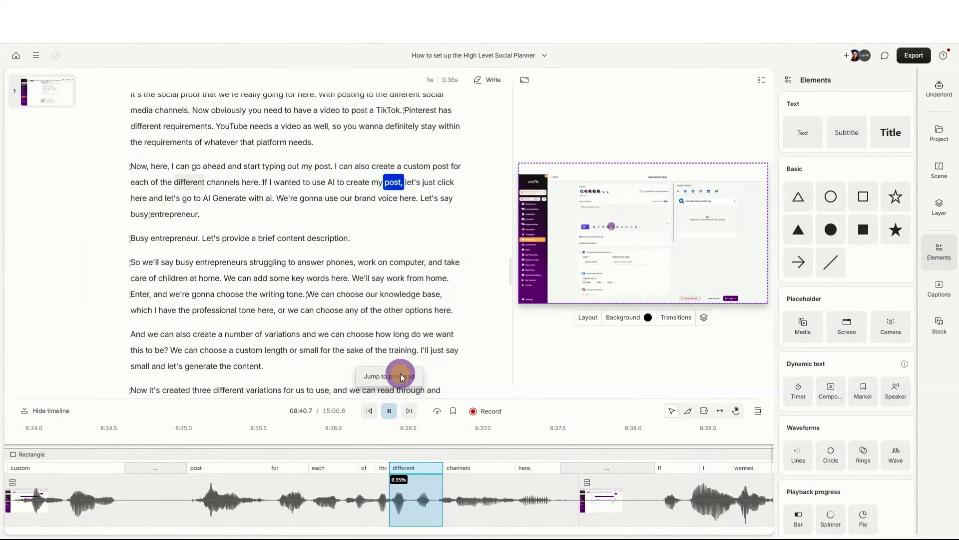
{"action": "left_click", "coordinate": [403, 377]}
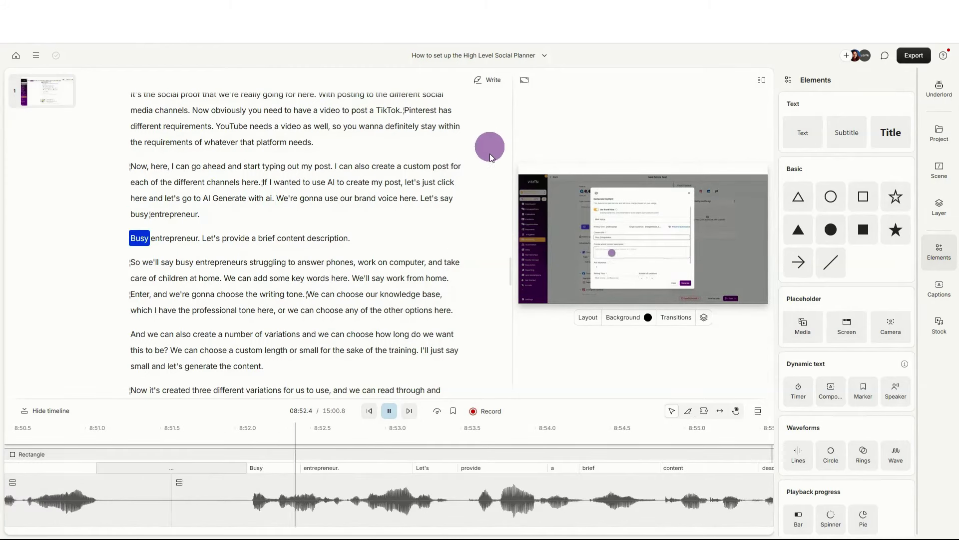
{"action": "left_click", "coordinate": [390, 411]}
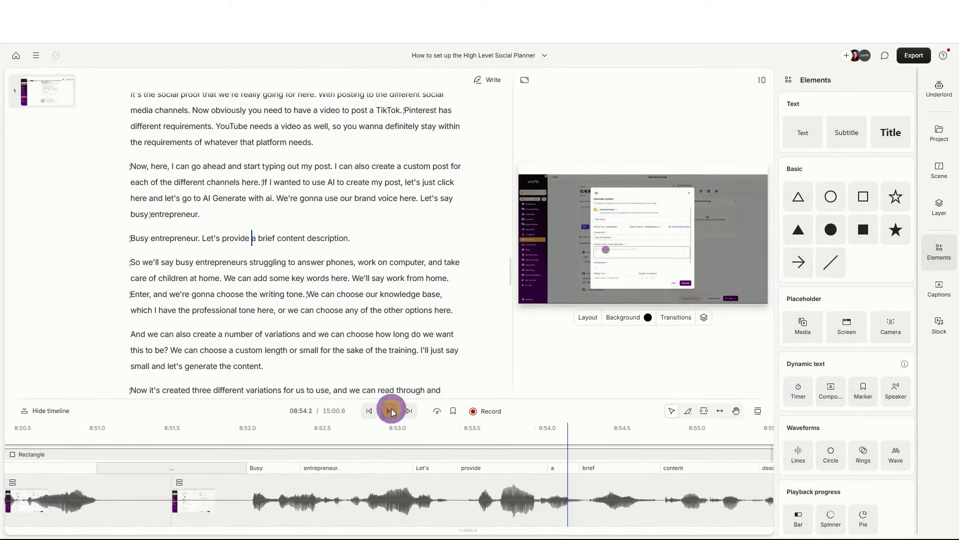
Step: Delete the duplicate "busy entrepreneur." after "Let's say" and play back from there through "workspace. Here"
{"action": "left_click_drag", "start_coordinate": [422, 200], "coordinate": [452, 200]}
{"action": "left_click_drag", "start_coordinate": [131, 215], "coordinate": [190, 216]}
{"action": "key", "text": "BackSpace"}
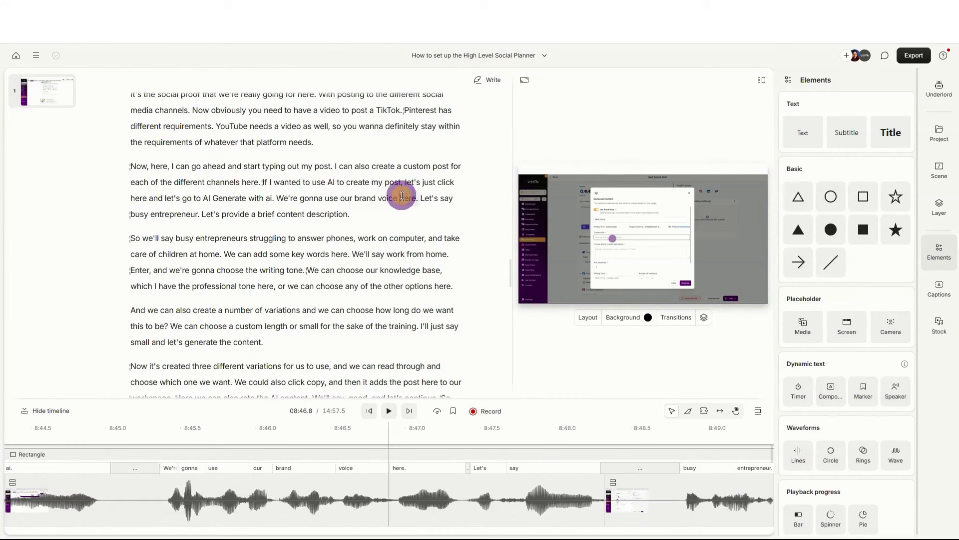
{"action": "left_click", "coordinate": [395, 412]}
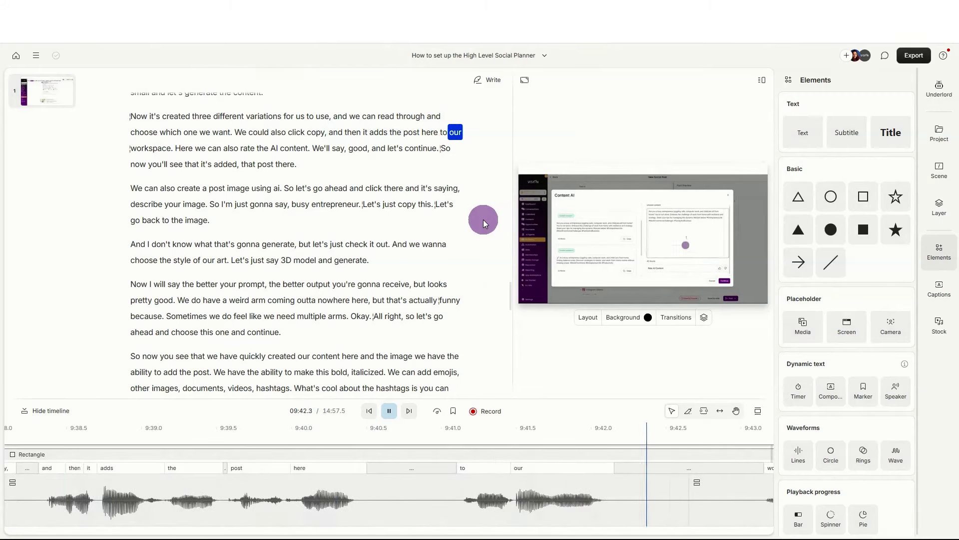
{"action": "left_click", "coordinate": [390, 410]}
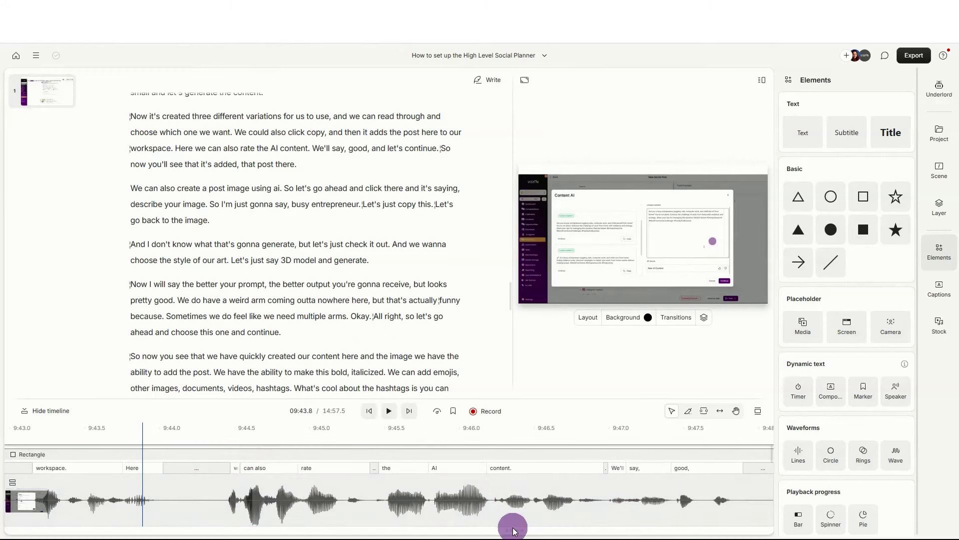
Step: Split the clip at the start of the silent gap between "our" and "workspace." and delete that gap
{"action": "left_click_drag", "start_coordinate": [513, 530], "coordinate": [512, 531]}
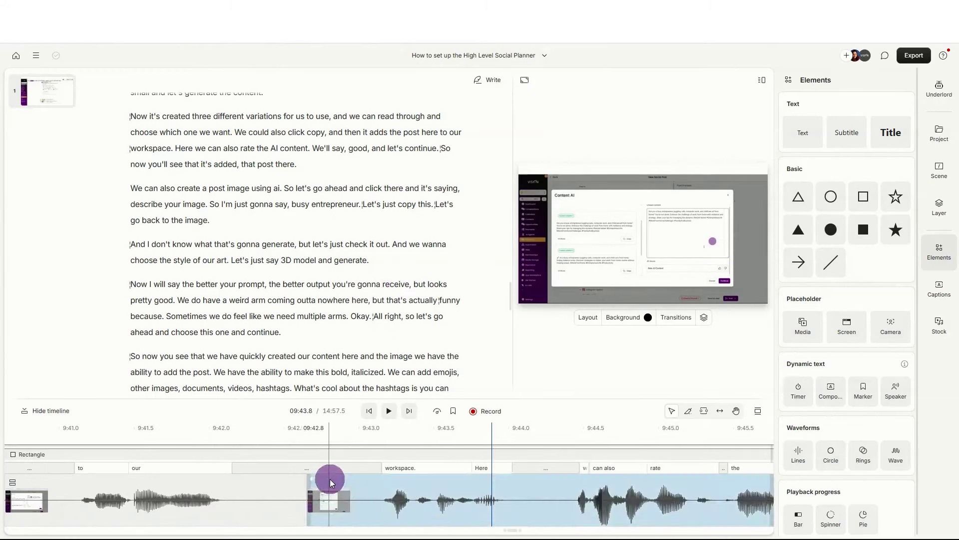
{"action": "left_click", "coordinate": [260, 499]}
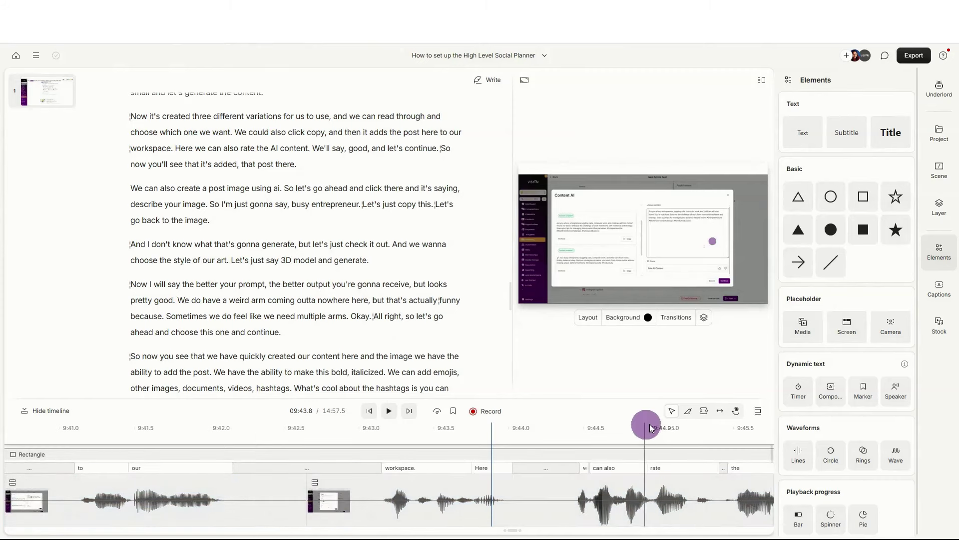
{"action": "left_click", "coordinate": [689, 412]}
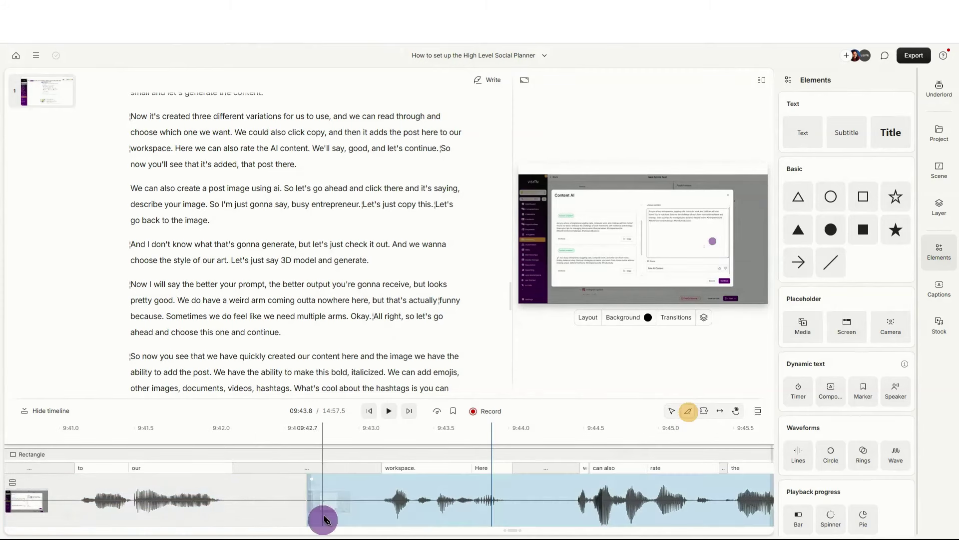
{"action": "left_click", "coordinate": [233, 518]}
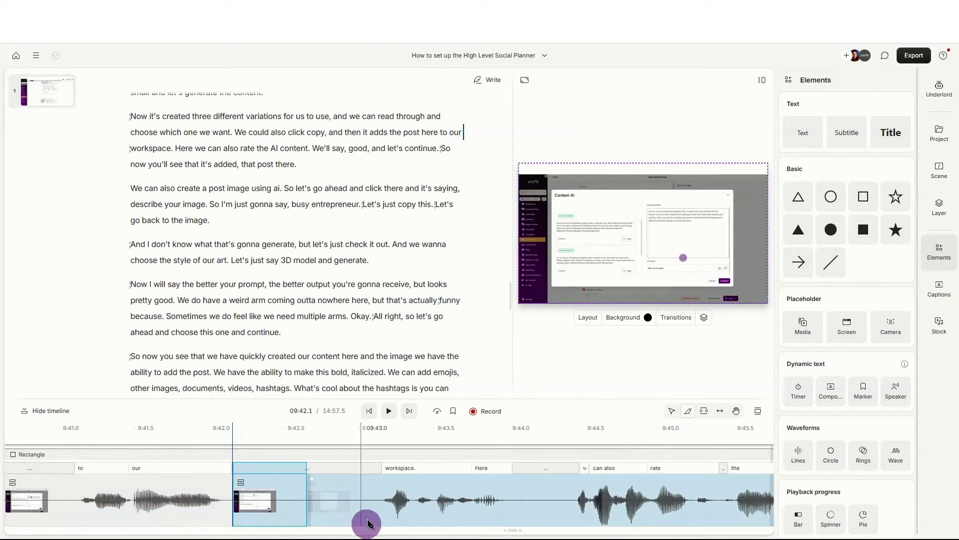
{"action": "left_click", "coordinate": [672, 411]}
{"action": "left_click", "coordinate": [279, 503]}
{"action": "key", "text": "Delete"}
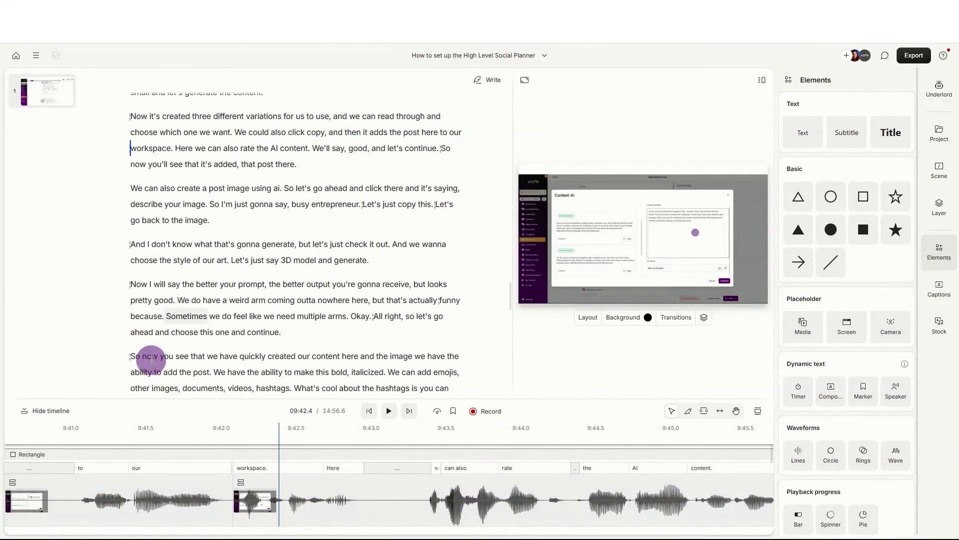
Step: Cut out the pause between "Here" and "we can also rate the AI content."
{"action": "left_click", "coordinate": [276, 485]}
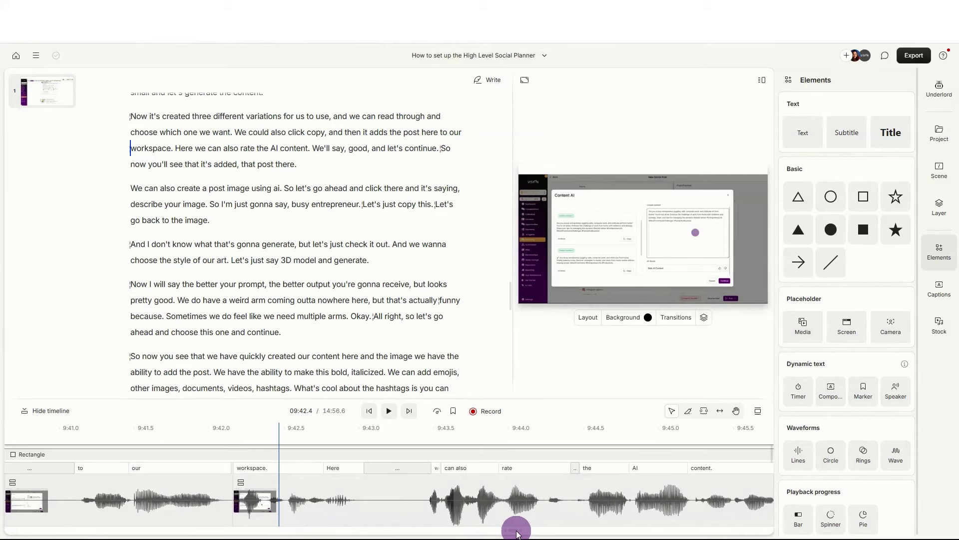
{"action": "left_click_drag", "start_coordinate": [516, 532], "coordinate": [516, 531]}
{"action": "left_click", "coordinate": [312, 502]}
{"action": "key", "text": "Delete"}
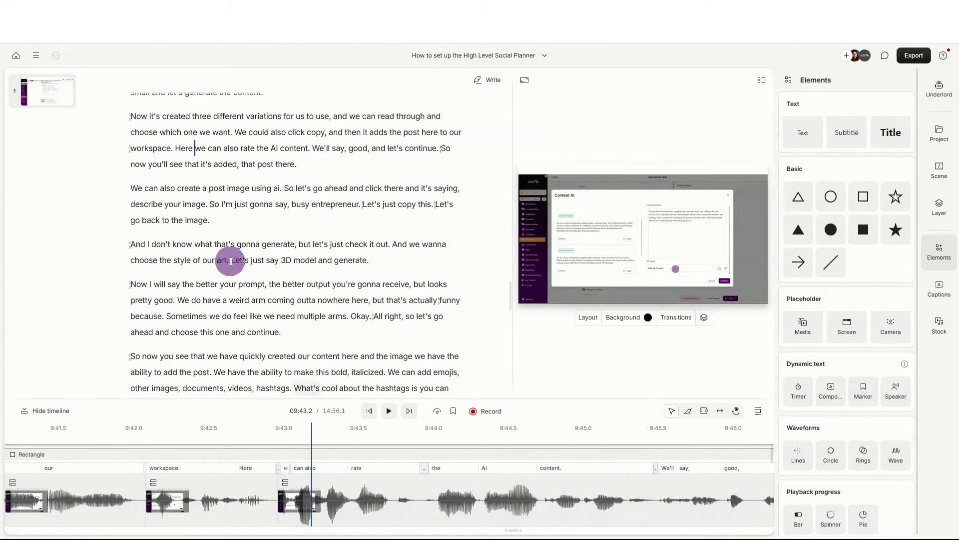
Step: Play back from "then it adds the post here" through "go back to the image." to check the pause cuts
{"action": "left_click", "coordinate": [365, 132]}
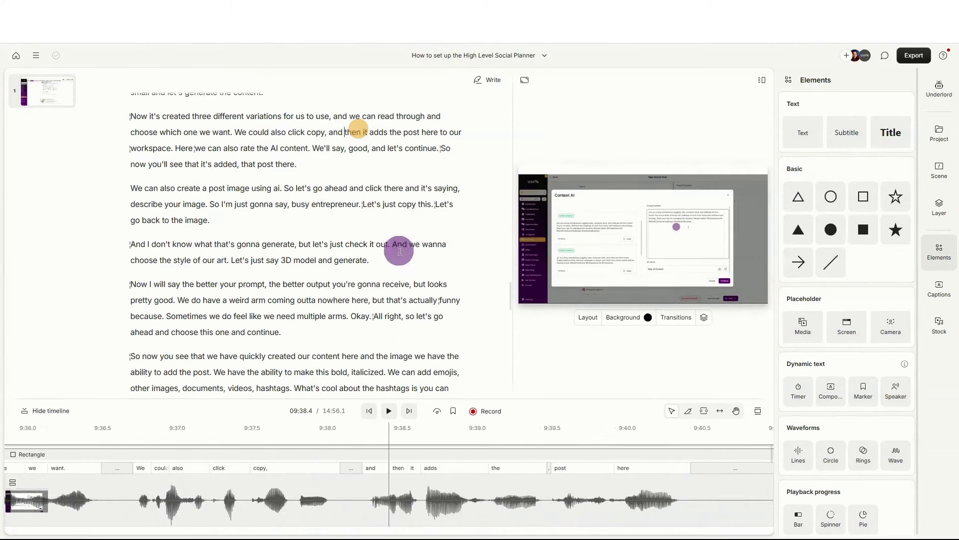
{"action": "left_click", "coordinate": [390, 410]}
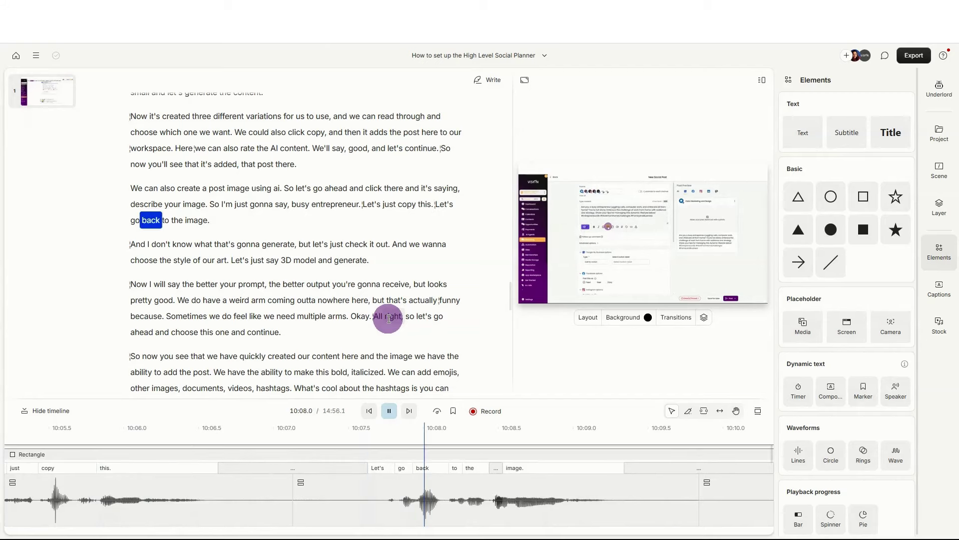
{"action": "left_click", "coordinate": [389, 411]}
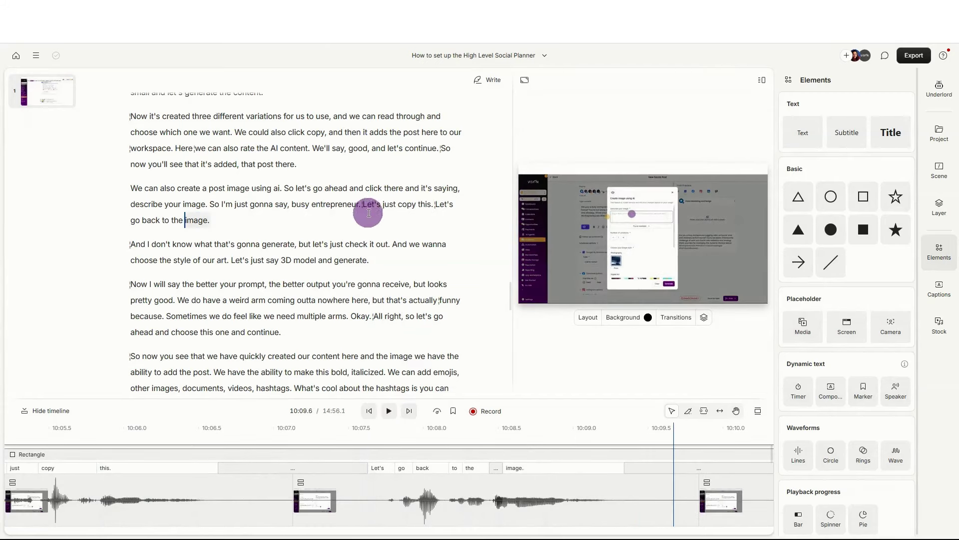
Step: Delete the sentence "Let's just copy this." before "Let's go back to the image."
{"action": "left_click", "coordinate": [364, 205]}
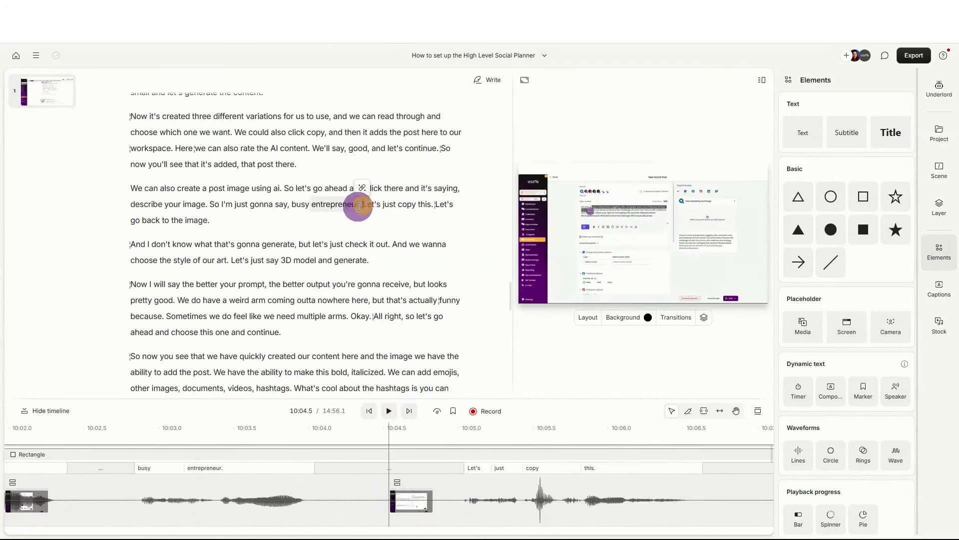
{"action": "left_click_drag", "start_coordinate": [365, 206], "coordinate": [436, 208]}
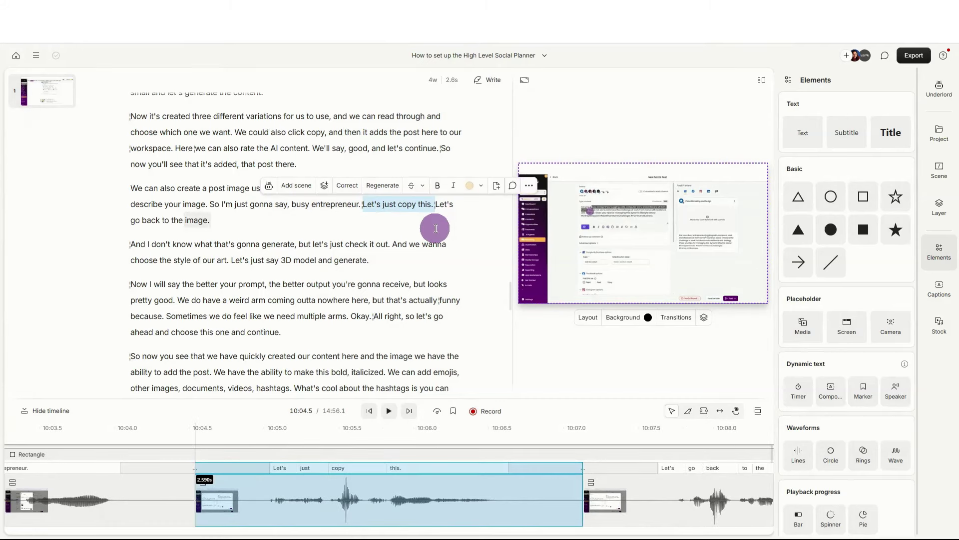
{"action": "key", "text": "BackSpace"}
Step: Play back from "busy entrepreneur" through the image generation narration, following the playhead and stopping at "multiple arms."
{"action": "left_click", "coordinate": [389, 411]}
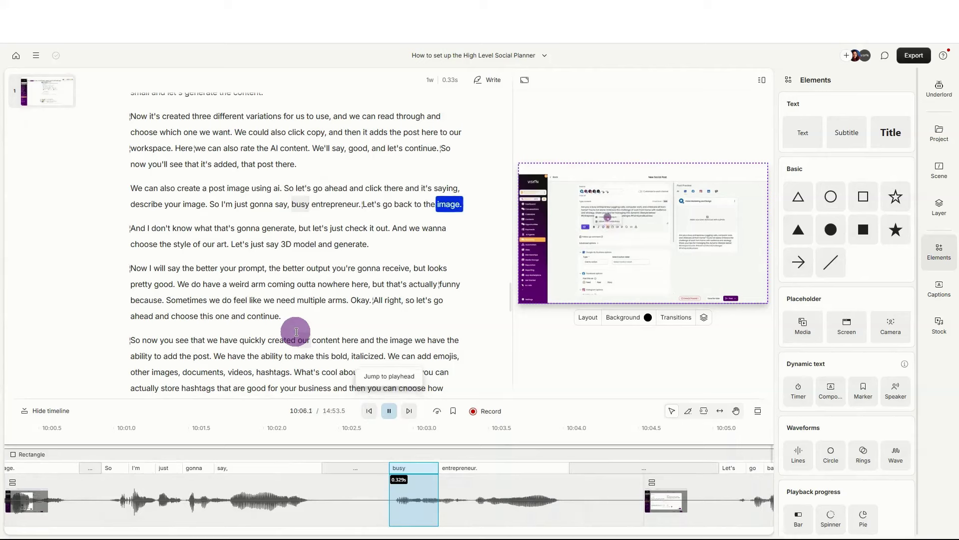
{"action": "left_click", "coordinate": [377, 376]}
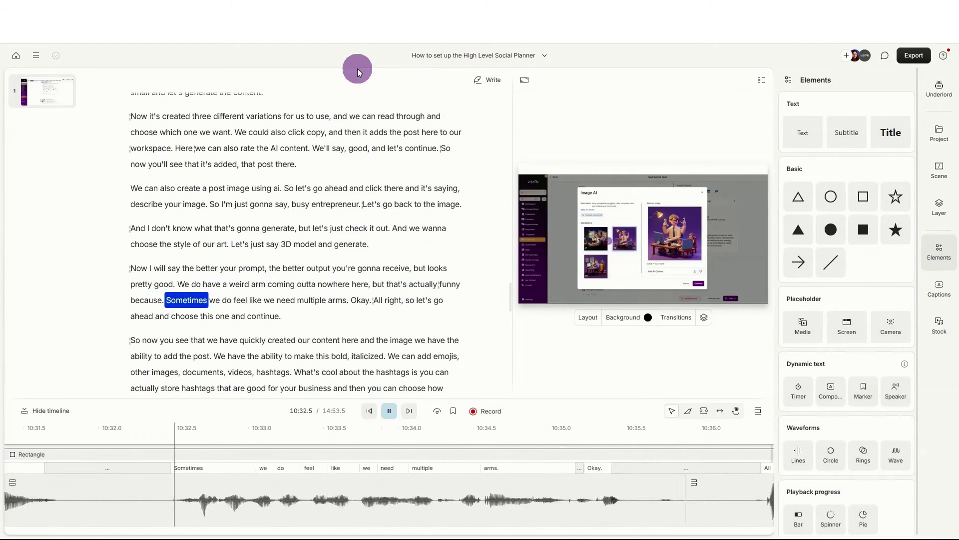
{"action": "left_click", "coordinate": [388, 406]}
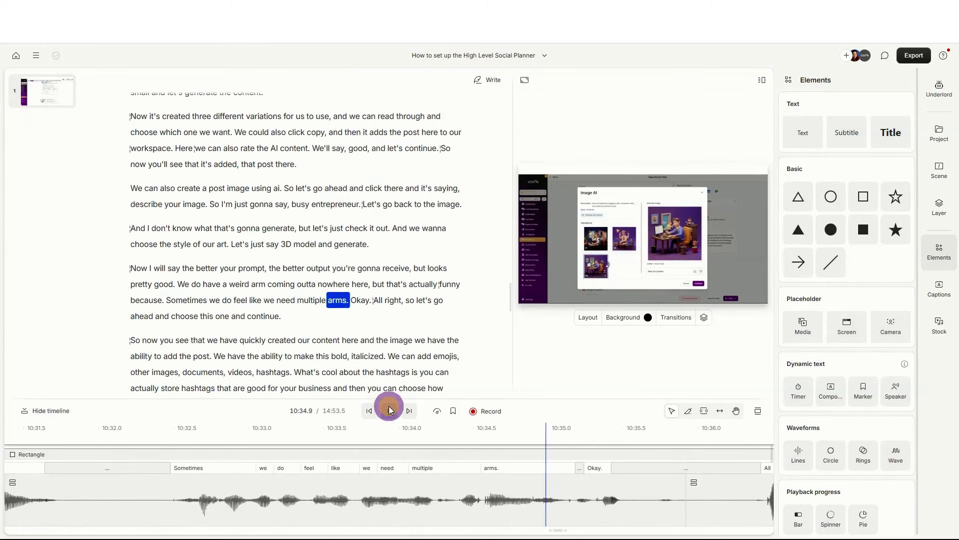
Step: Split the clip on both sides of the silence between "because." and "Sometimes" and delete the silent piece
{"action": "left_click", "coordinate": [689, 411]}
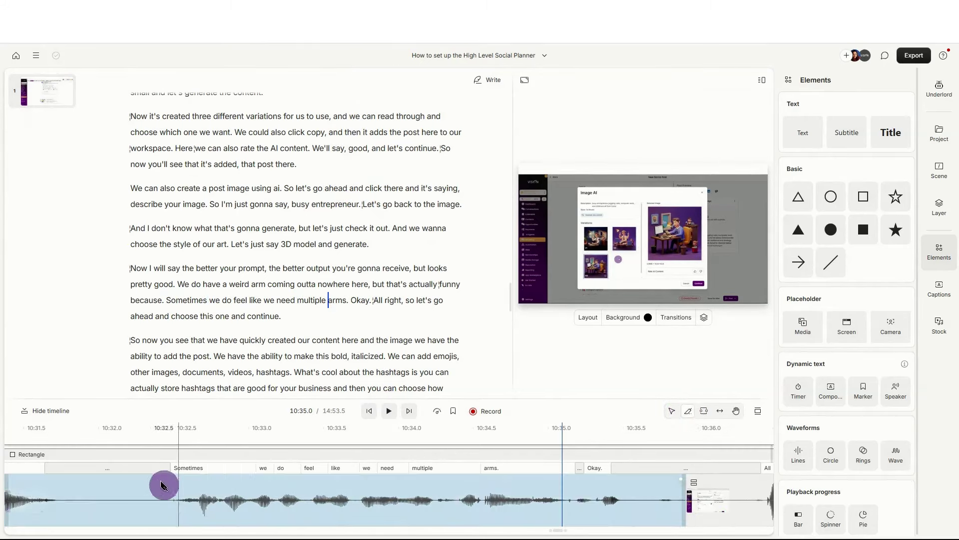
{"action": "left_click", "coordinate": [58, 514]}
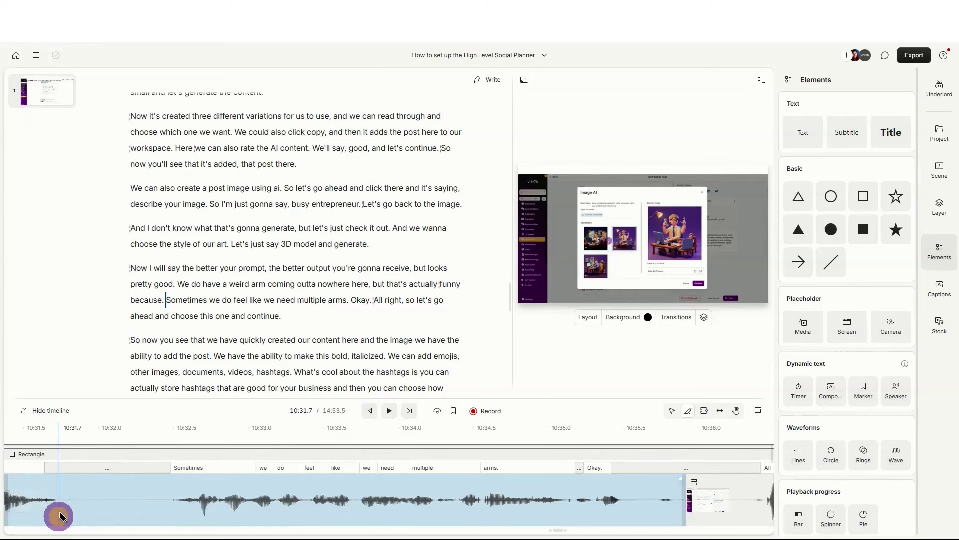
{"action": "left_click", "coordinate": [171, 514]}
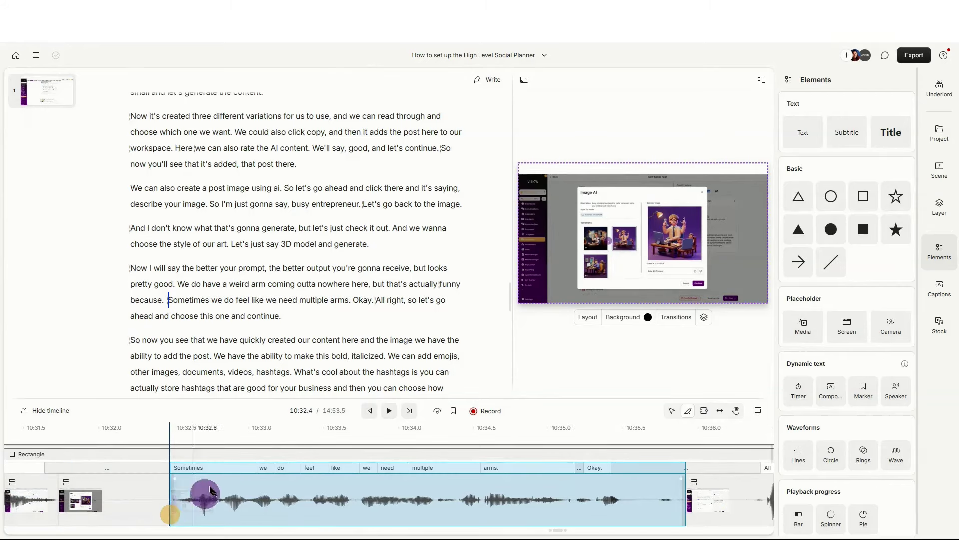
{"action": "left_click", "coordinate": [671, 411]}
{"action": "left_click", "coordinate": [126, 502]}
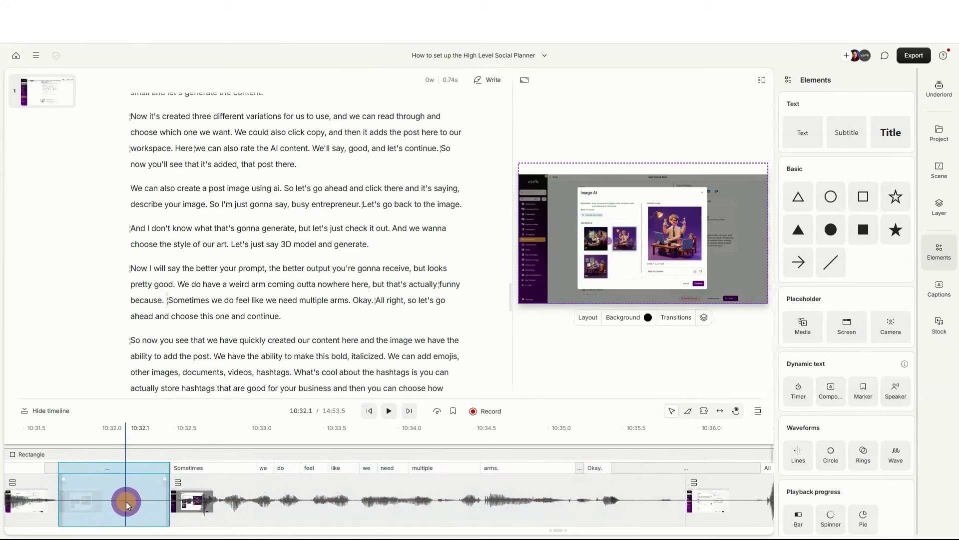
{"action": "key", "text": "Delete"}
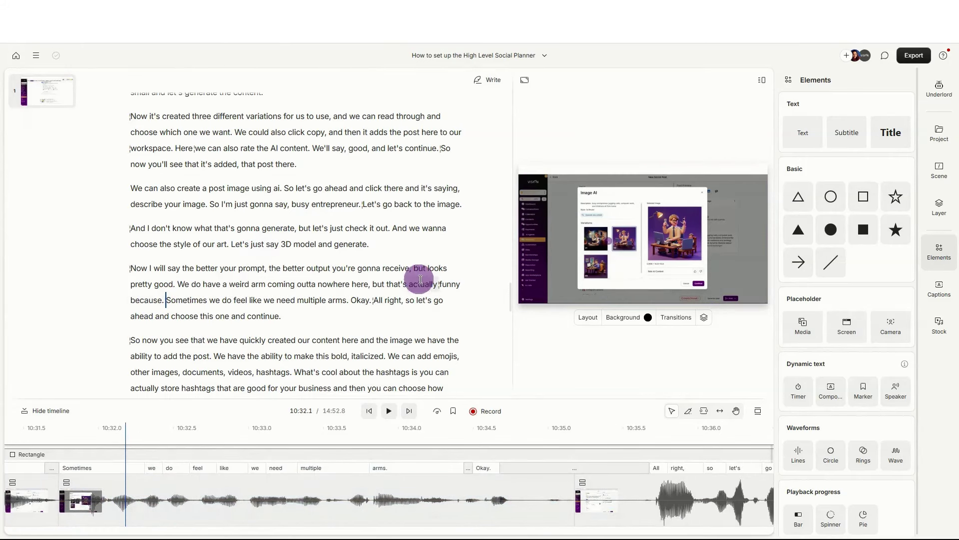
Step: Play back from "actually funny because" through "choose this one" to check the cut before "Sometimes"
{"action": "double_click", "coordinate": [425, 285]}
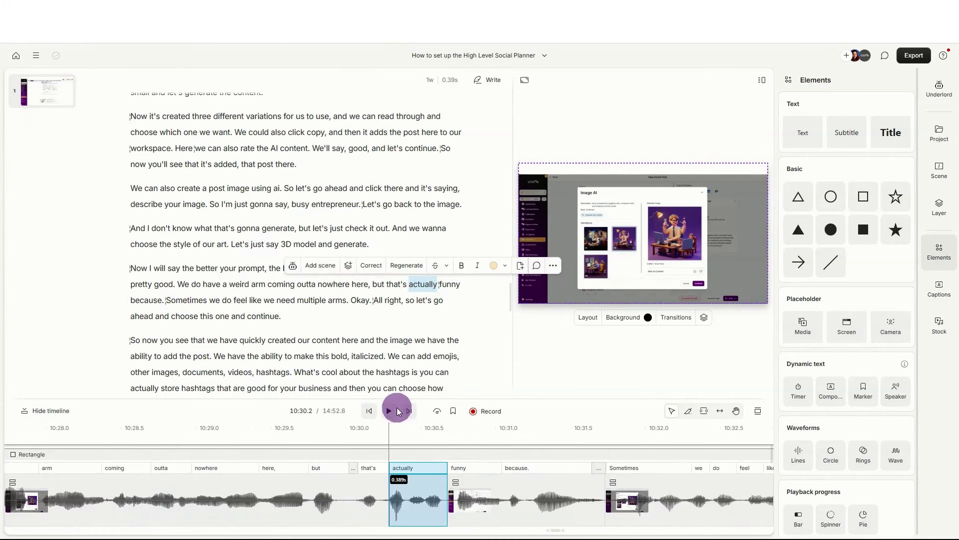
{"action": "left_click", "coordinate": [391, 411]}
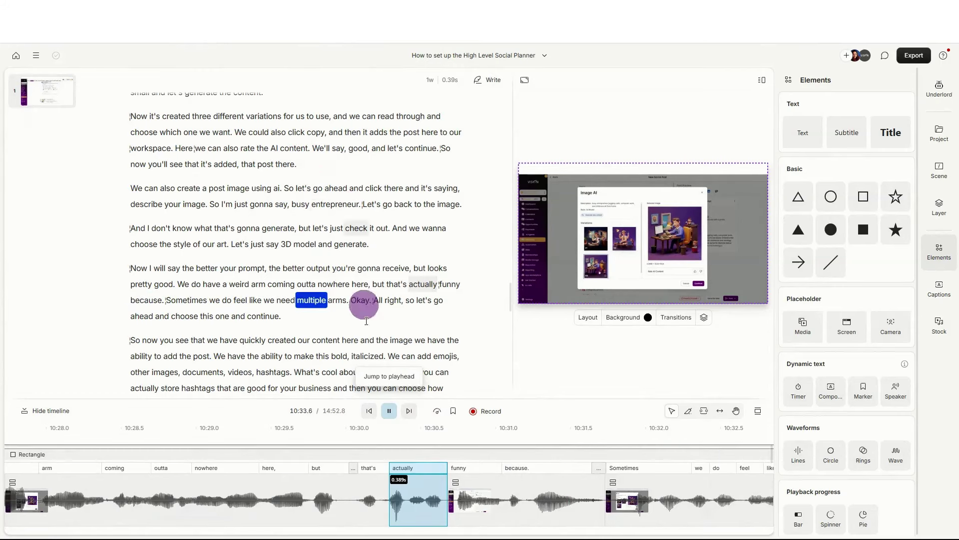
{"action": "left_click", "coordinate": [387, 377]}
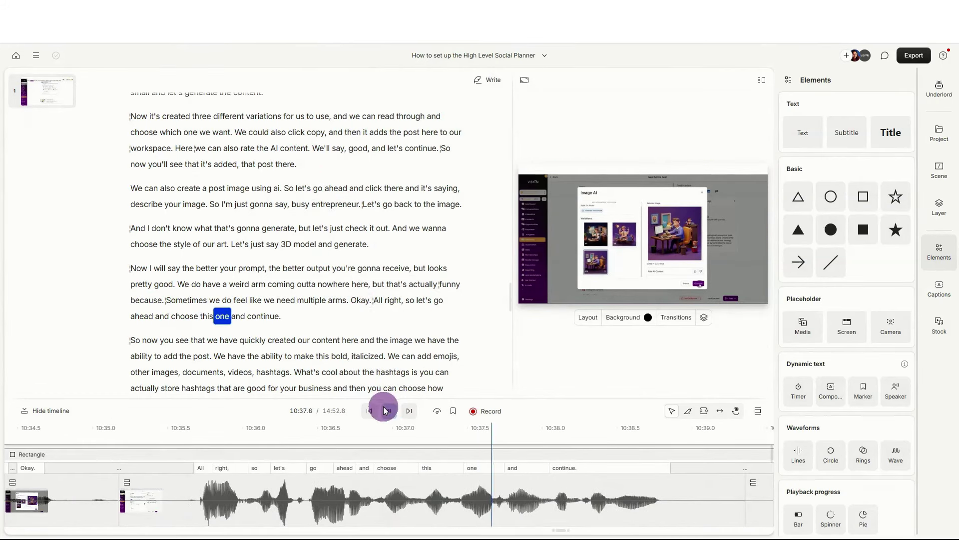
{"action": "left_click", "coordinate": [389, 411]}
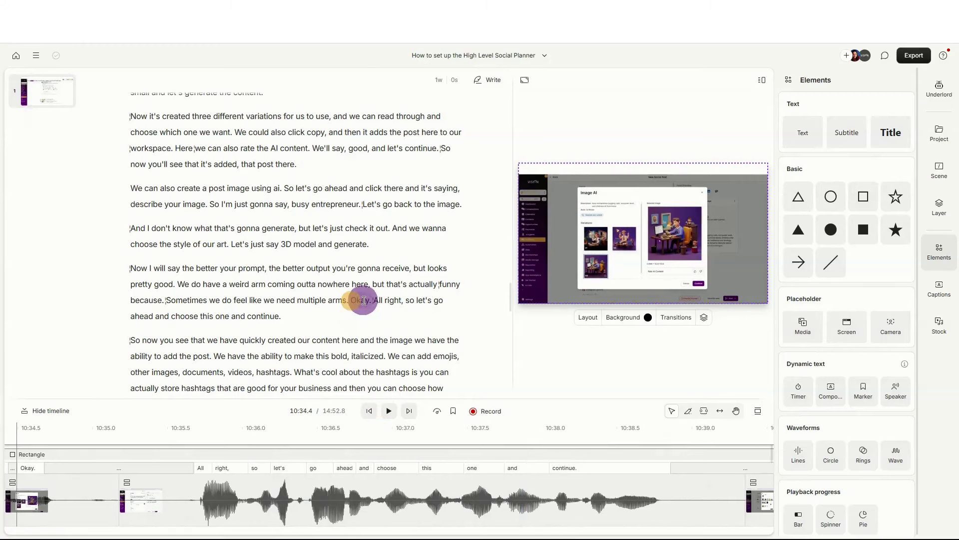
Step: Delete "Okay. All right," before "so let's go ahead and choose" and play back through "add the post."
{"action": "left_click_drag", "start_coordinate": [356, 301], "coordinate": [407, 301]}
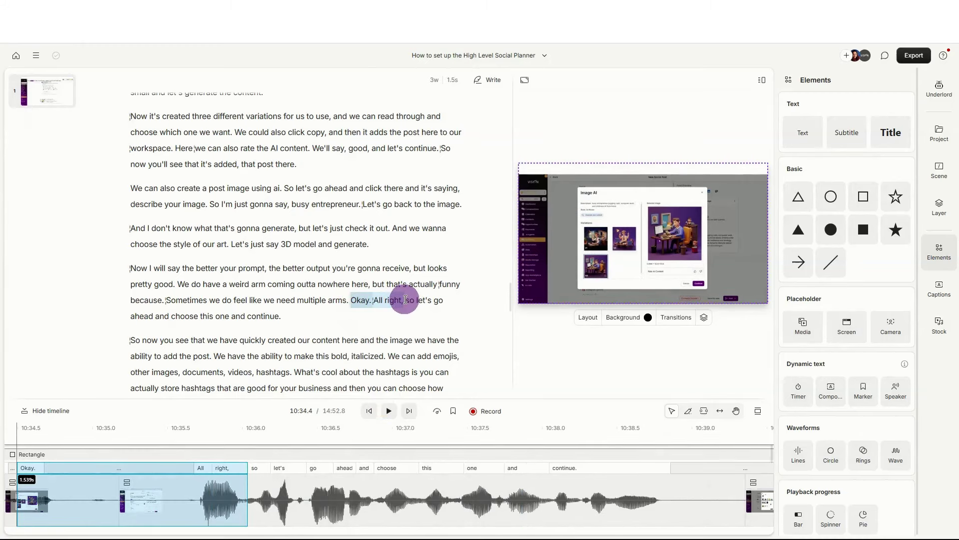
{"action": "key", "text": "BackSpace"}
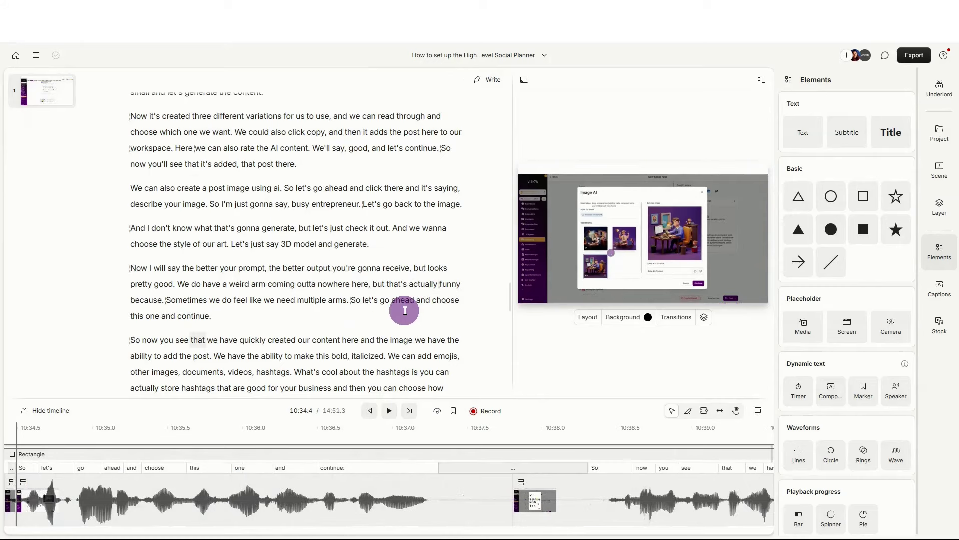
{"action": "left_click", "coordinate": [390, 411]}
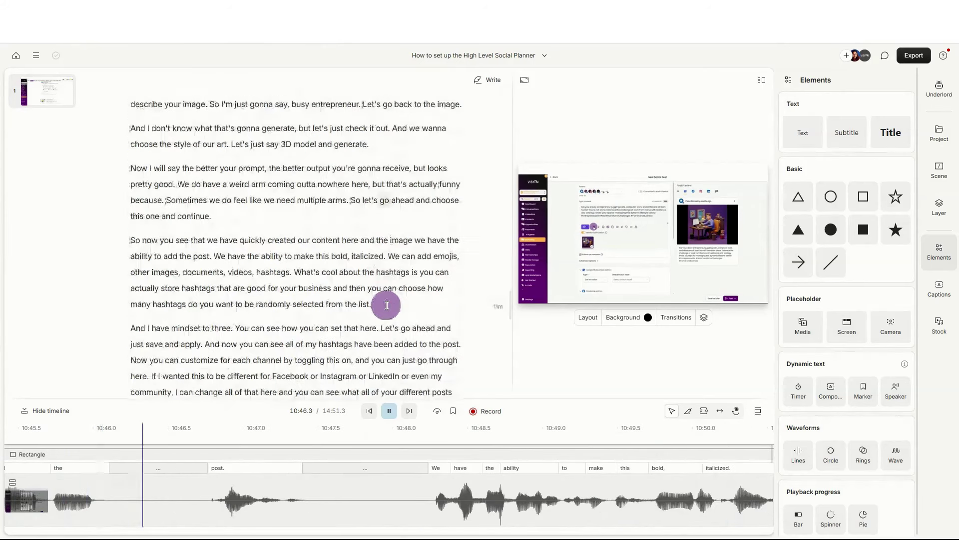
{"action": "left_click", "coordinate": [390, 413]}
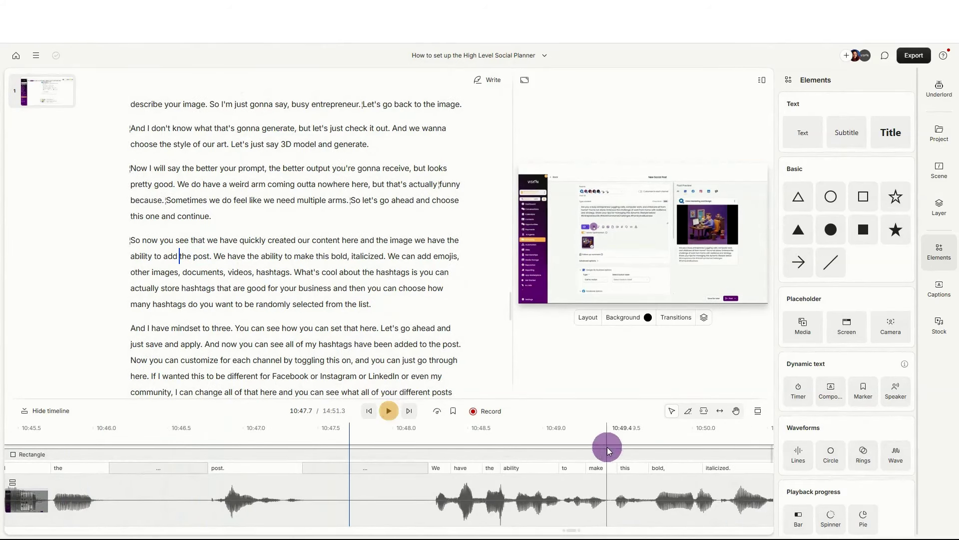
Step: Split the clip around the silences before and after "post." in "ability to add the post." and delete both silent pieces
{"action": "left_click", "coordinate": [688, 414]}
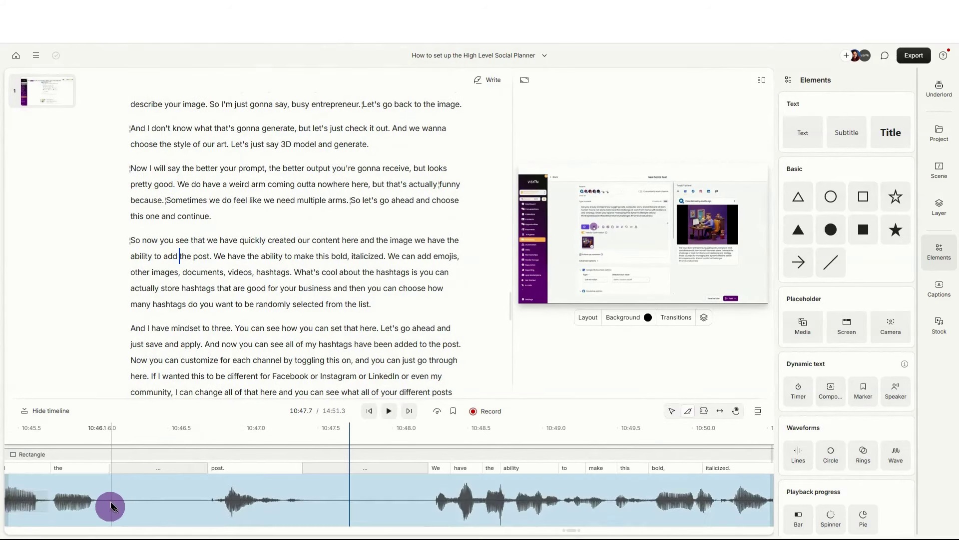
{"action": "left_click_drag", "start_coordinate": [111, 506], "coordinate": [206, 507]}
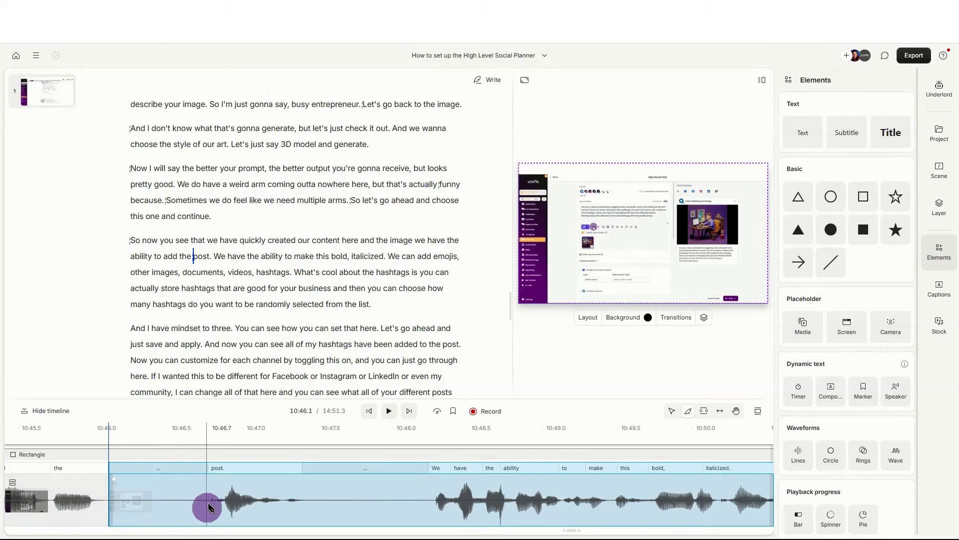
{"action": "left_click", "coordinate": [208, 507]}
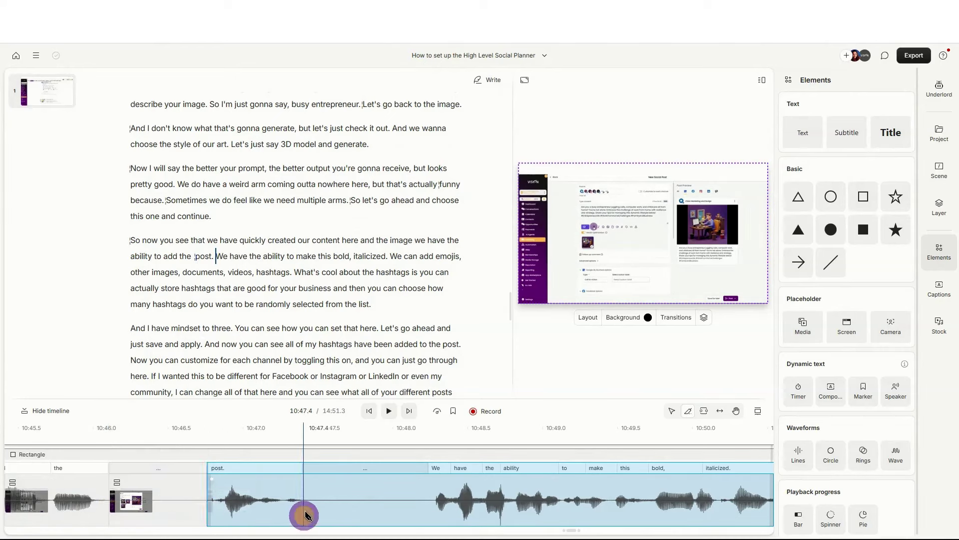
{"action": "left_click", "coordinate": [304, 515]}
{"action": "left_click", "coordinate": [429, 517]}
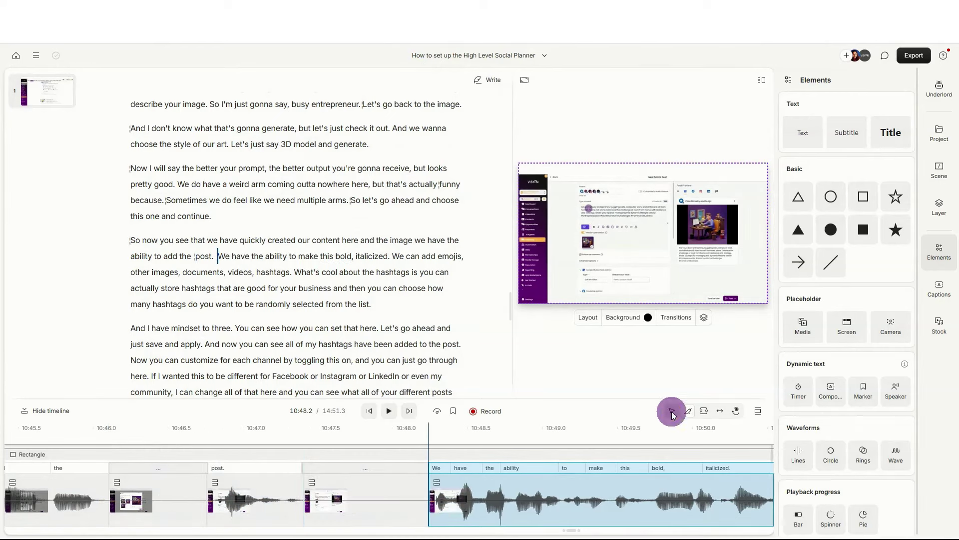
{"action": "left_click", "coordinate": [671, 410]}
{"action": "left_click", "coordinate": [370, 495]}
{"action": "key", "text": "Delete"}
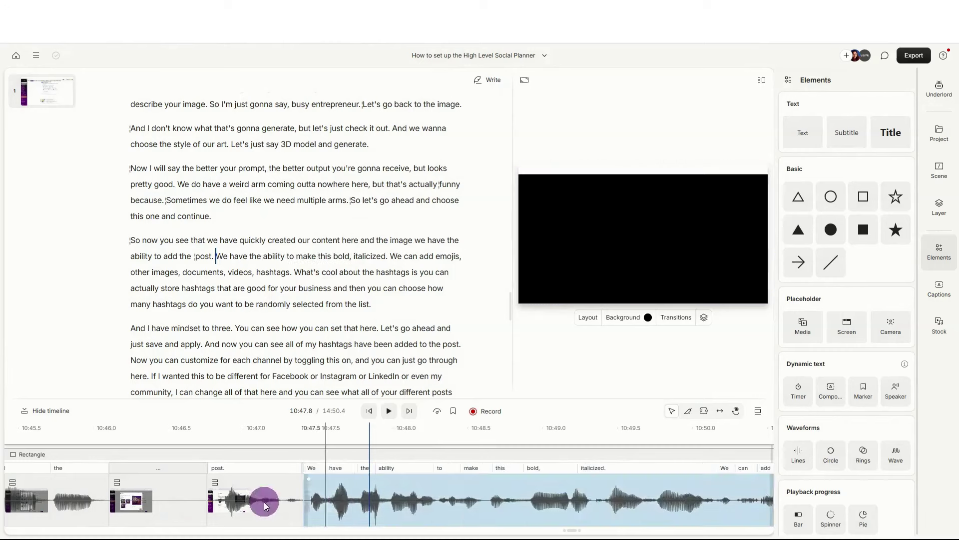
{"action": "left_click", "coordinate": [163, 508]}
{"action": "key", "text": "Delete"}
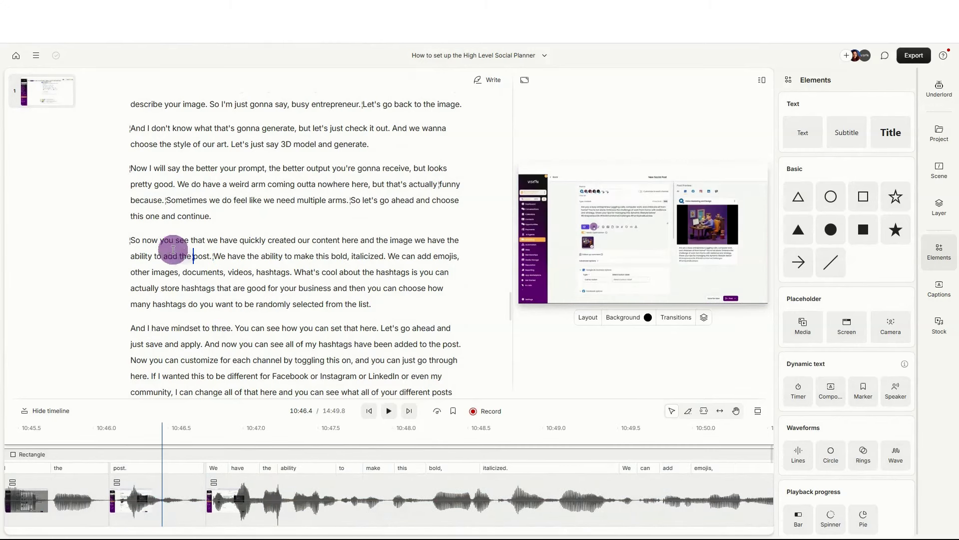
Step: Play back from "and the image" through "make this bold, italicized" to check the cuts around "post."
{"action": "double_click", "coordinate": [368, 241]}
{"action": "left_click", "coordinate": [389, 411]}
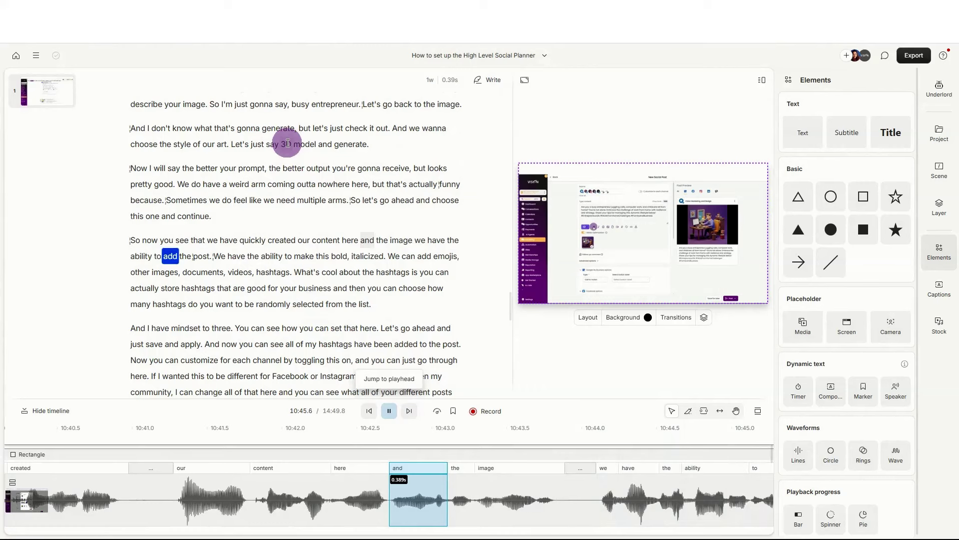
{"action": "left_click", "coordinate": [399, 376]}
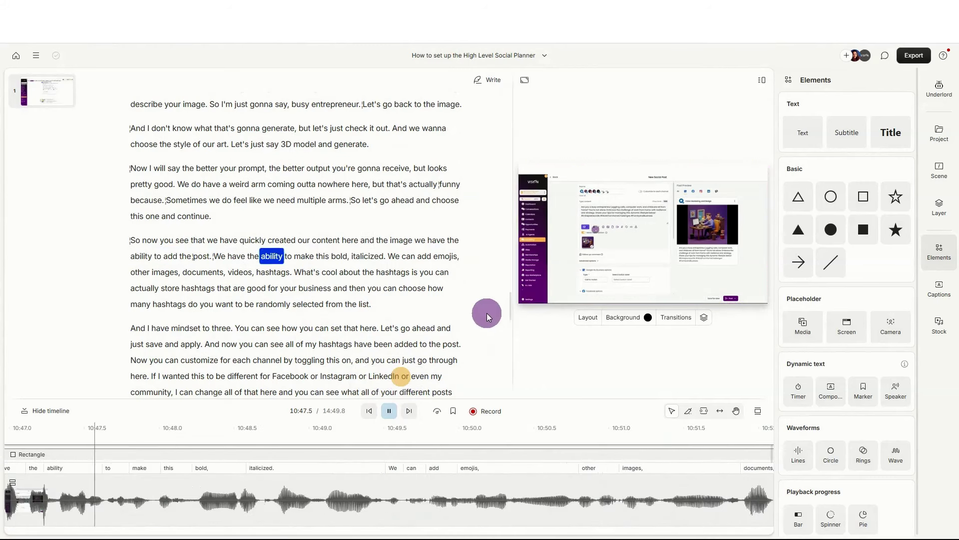
{"action": "left_click", "coordinate": [391, 410]}
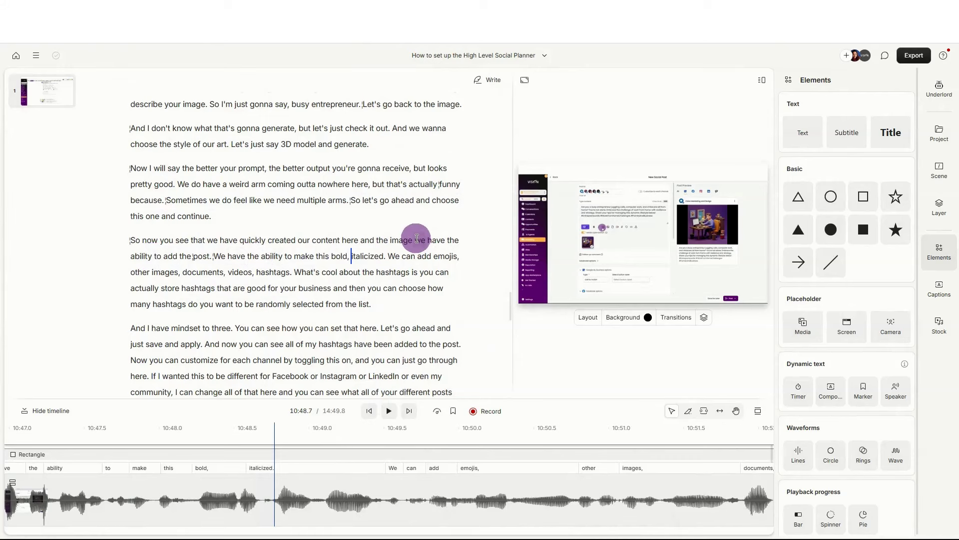
Step: Delete "we have the ability to add the post." after "the image" and play back through "check the first comment for the link"
{"action": "left_click_drag", "start_coordinate": [416, 239], "coordinate": [215, 256]}
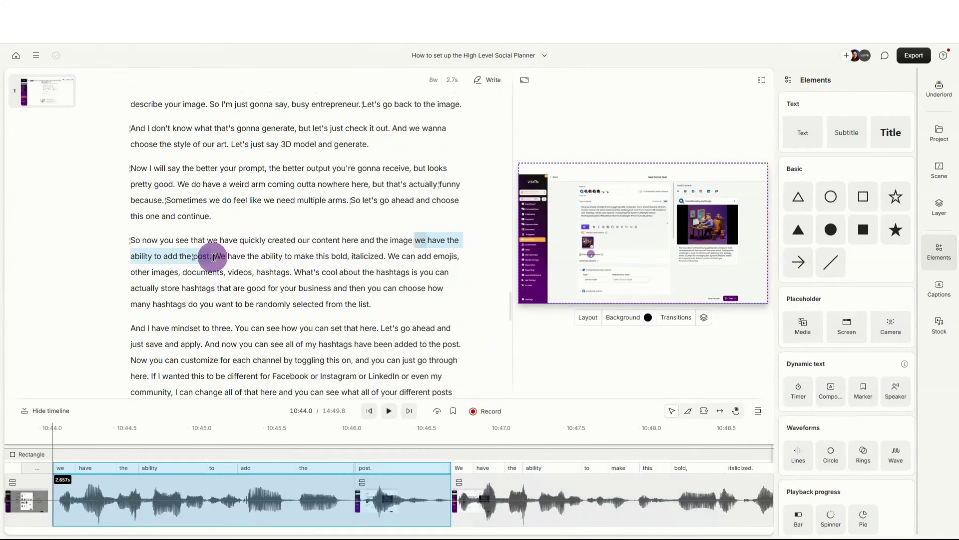
{"action": "key", "text": "BackSpace"}
{"action": "left_click", "coordinate": [389, 411]}
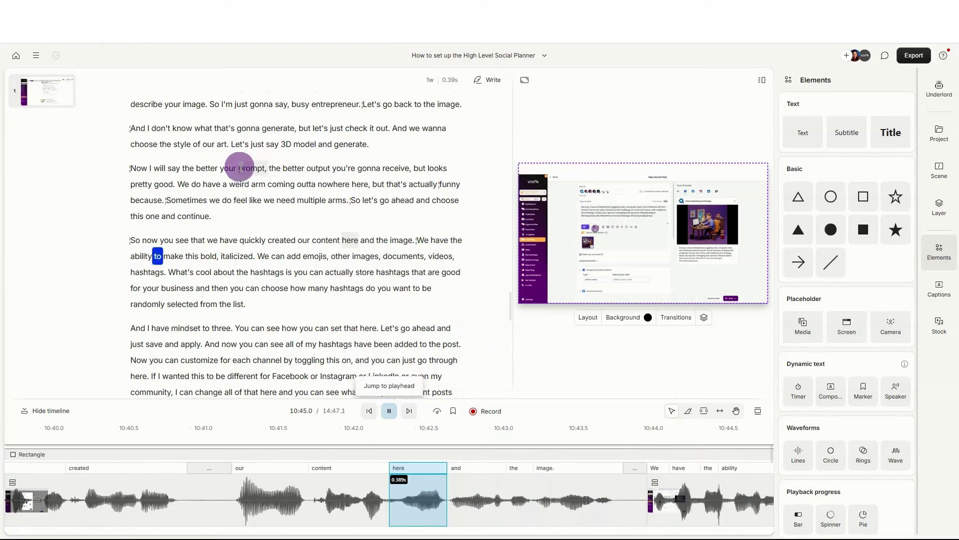
{"action": "left_click", "coordinate": [383, 378]}
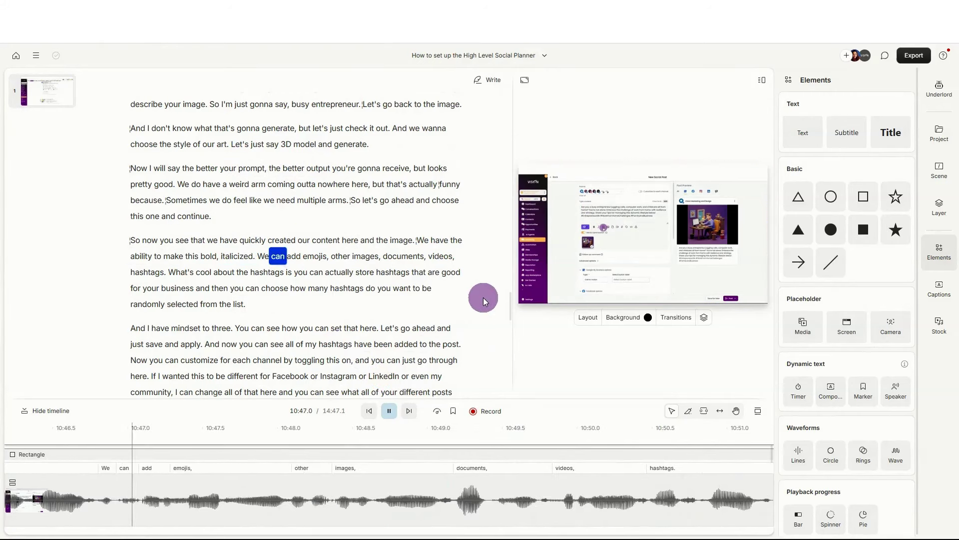
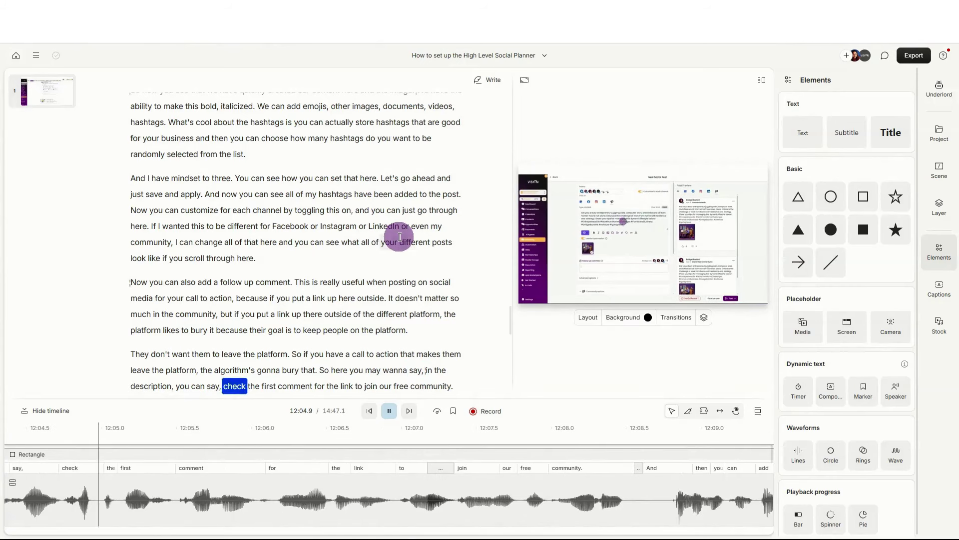
{"action": "left_click", "coordinate": [389, 410]}
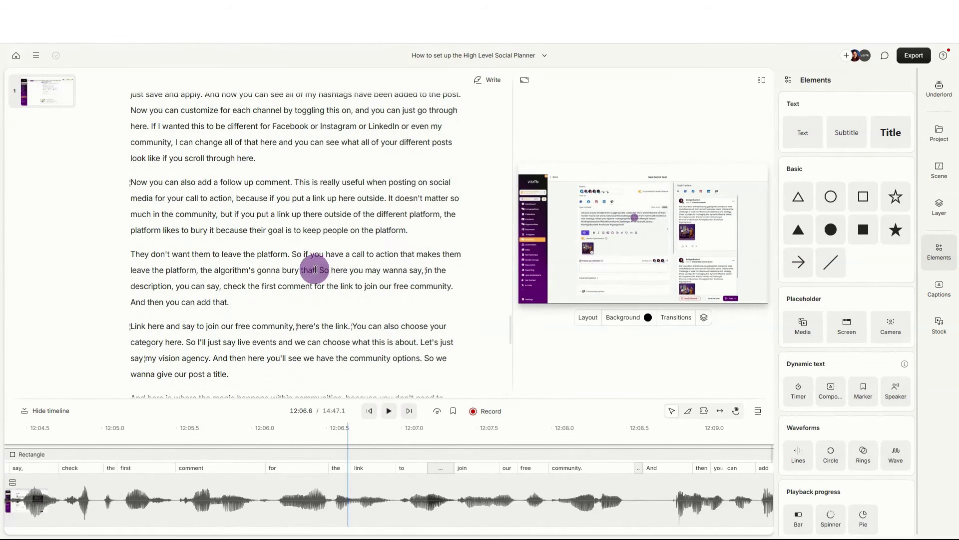
Step: Delete "So here you may wanna say," before "in the description" and play back from "algorithm's" through "recurring posts, you'll see that you can"
{"action": "left_click_drag", "start_coordinate": [321, 269], "coordinate": [423, 273]}
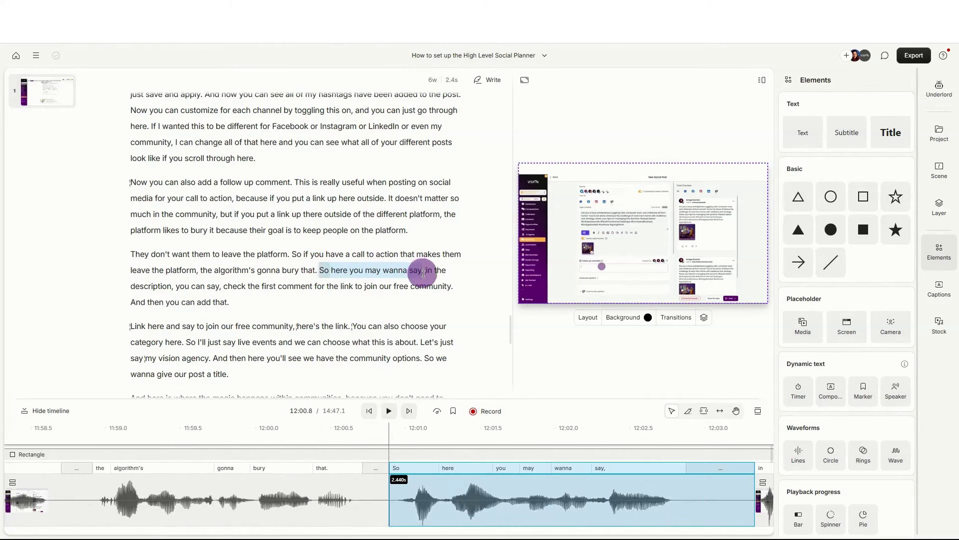
{"action": "key", "text": "BackSpace"}
{"action": "double_click", "coordinate": [230, 270]}
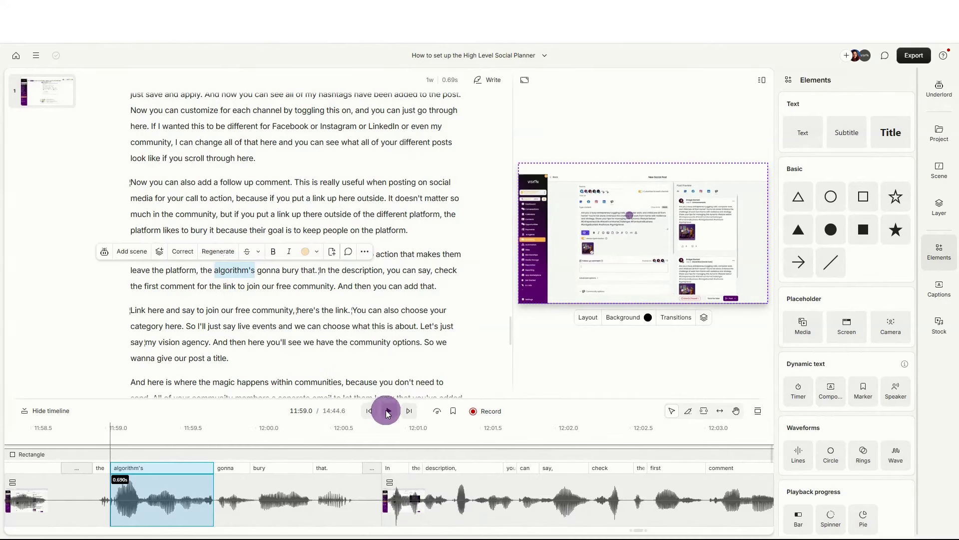
{"action": "left_click", "coordinate": [388, 411]}
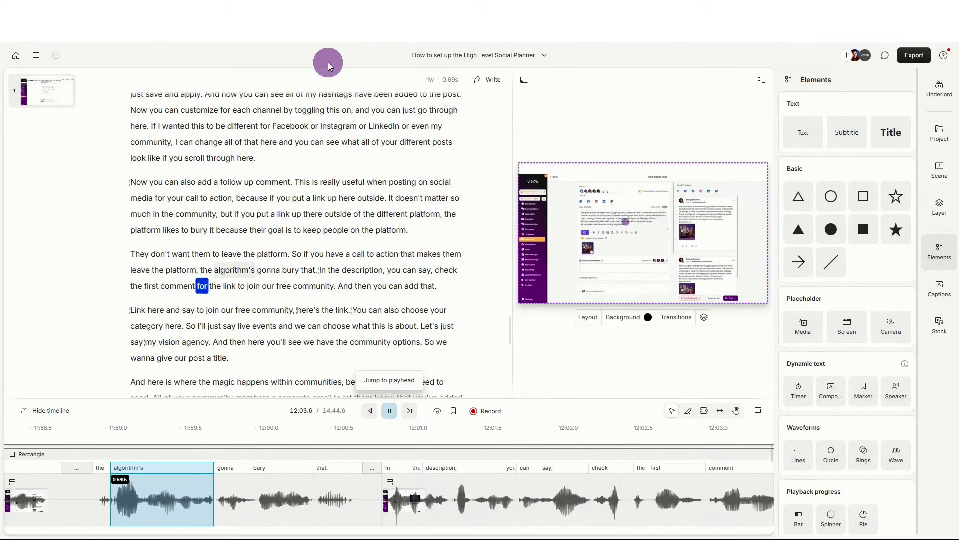
{"action": "left_click", "coordinate": [389, 380]}
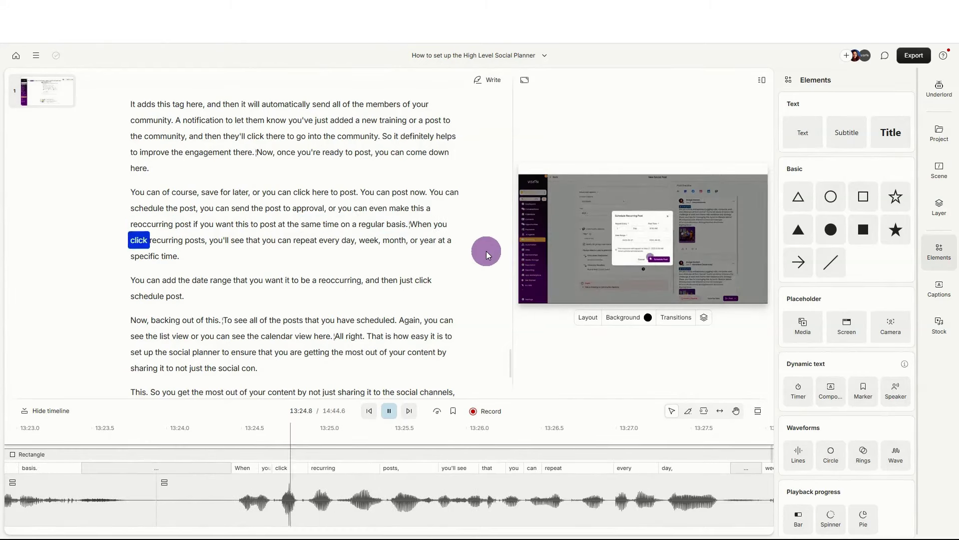
{"action": "left_click", "coordinate": [390, 411]}
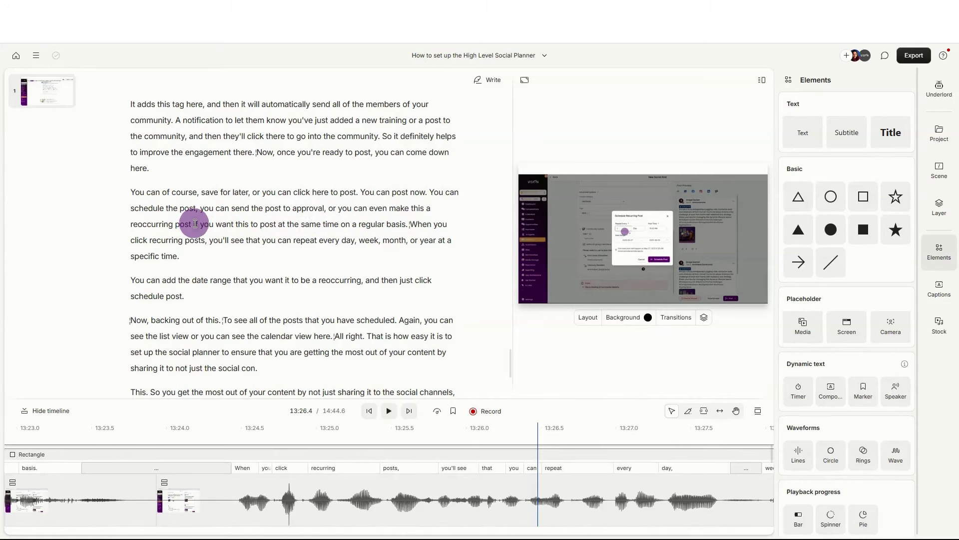
Step: Delete "if you want this to post at the same time on a regular basis." and briefly play back the cut before "When you click"
{"action": "left_click_drag", "start_coordinate": [195, 223], "coordinate": [409, 228]}
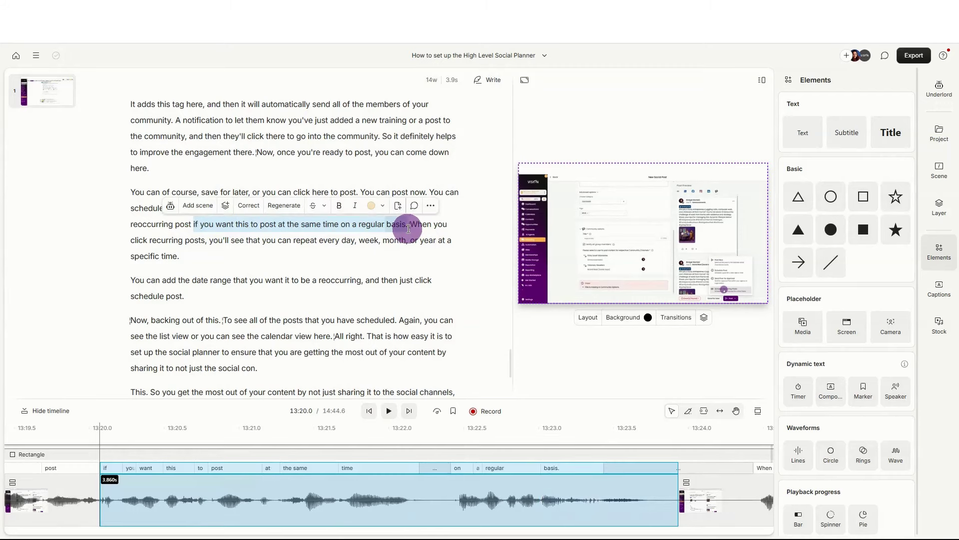
{"action": "key", "text": "BackSpace"}
{"action": "key", "text": "space"}
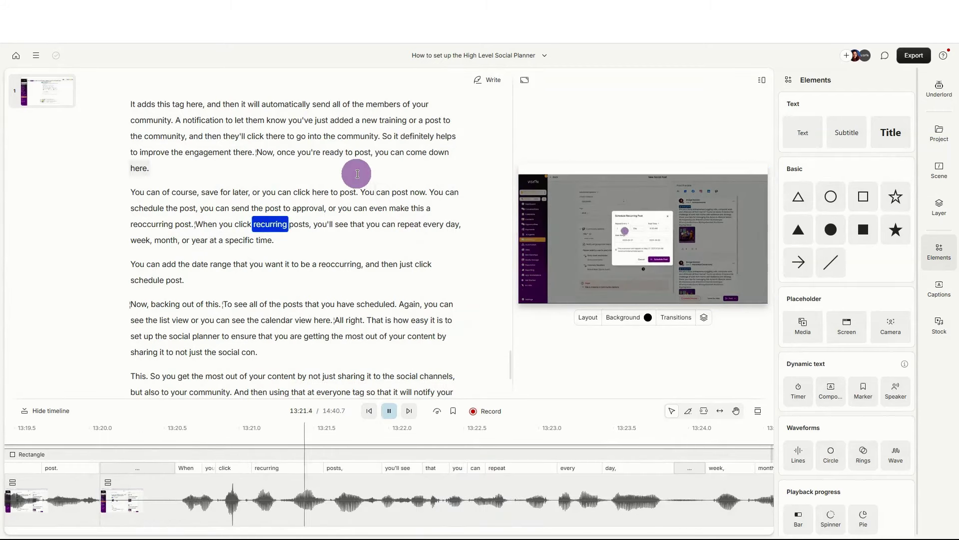
{"action": "left_click", "coordinate": [389, 411]}
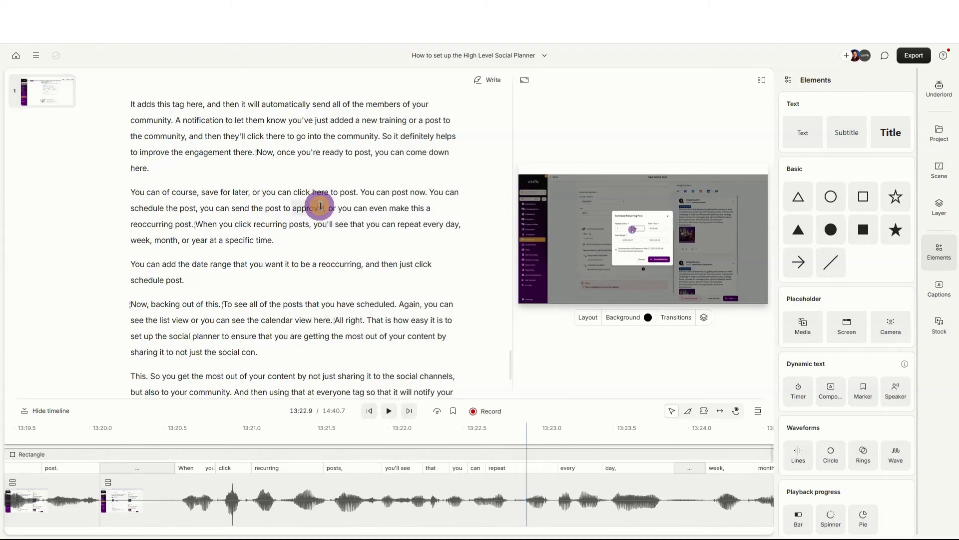
Step: Play back from "approval" through "not just the social con. This.", following the playhead and stopping at "So you get the most"
{"action": "double_click", "coordinate": [320, 206]}
{"action": "left_click", "coordinate": [390, 412]}
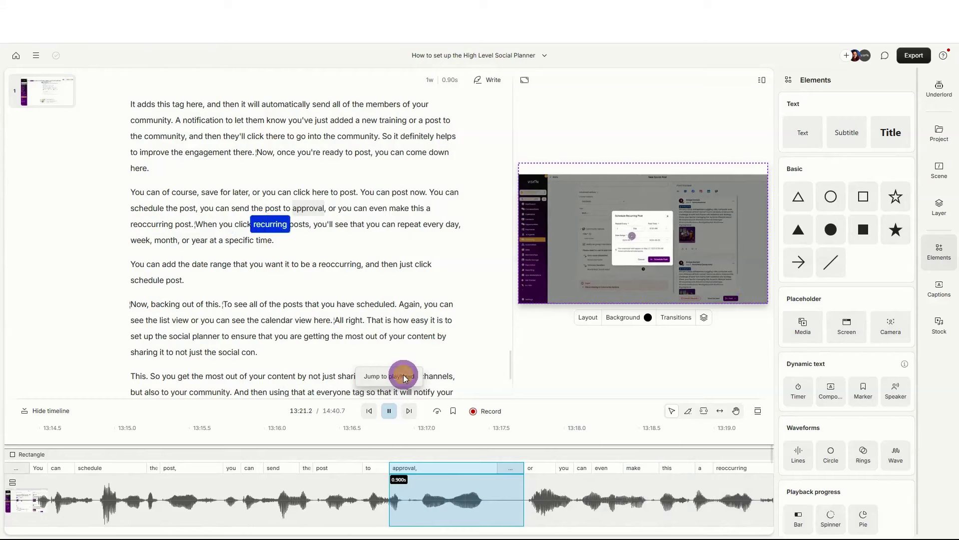
{"action": "left_click", "coordinate": [405, 378]}
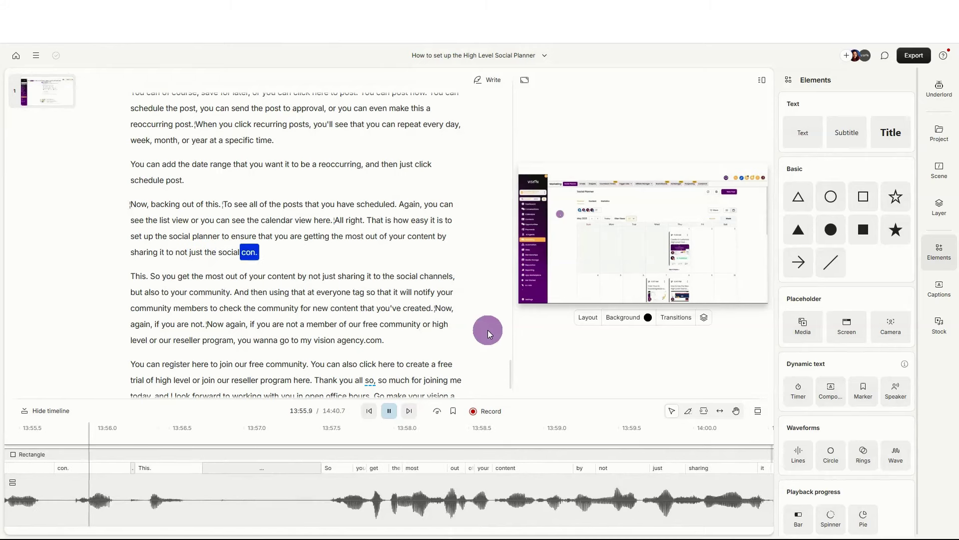
{"action": "left_click", "coordinate": [392, 406]}
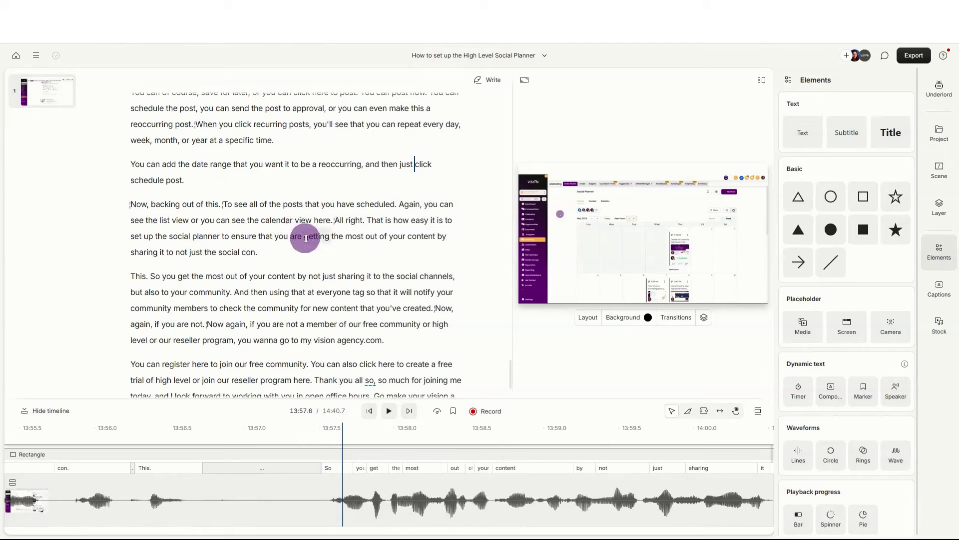
Step: Delete from "are getting the most out of your content" through "This. So you" and play back from "planner" through the repeated "Now again, if you are"
{"action": "left_click_drag", "start_coordinate": [305, 238], "coordinate": [205, 271]}
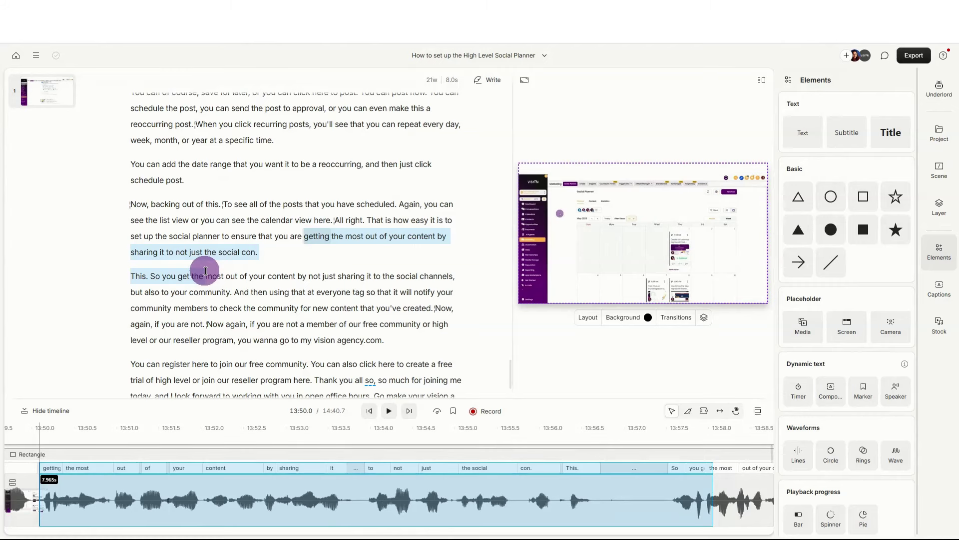
{"action": "left_click_drag", "start_coordinate": [291, 238], "coordinate": [178, 276]}
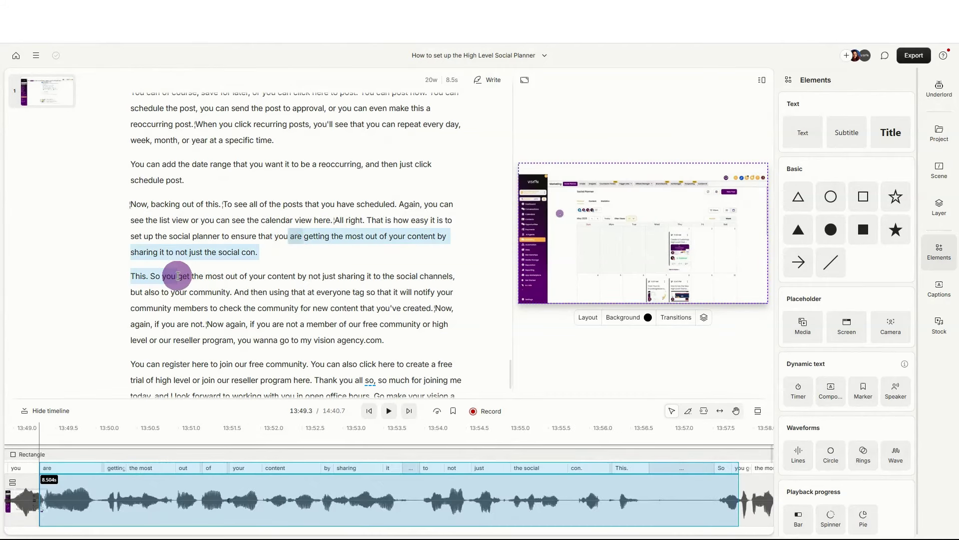
{"action": "key", "text": "BackSpace"}
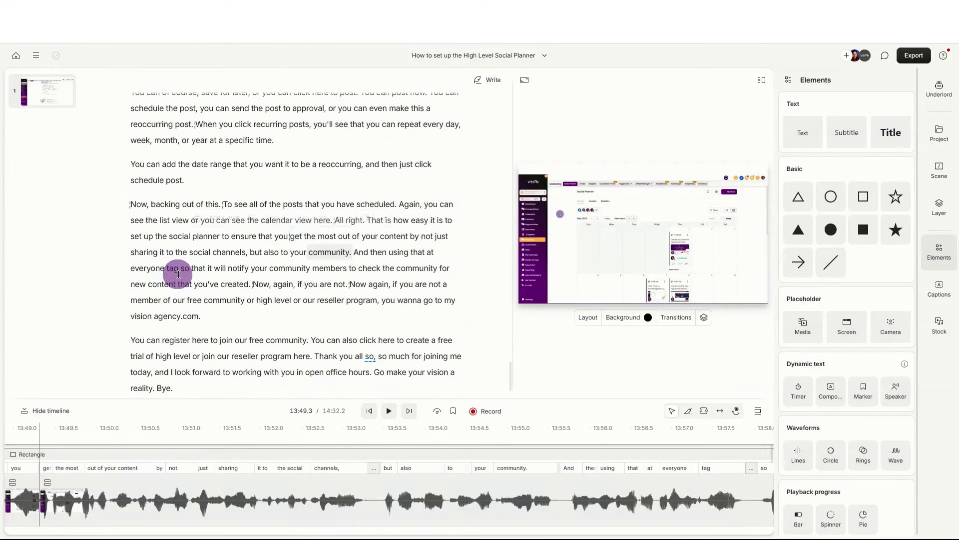
{"action": "double_click", "coordinate": [205, 236]}
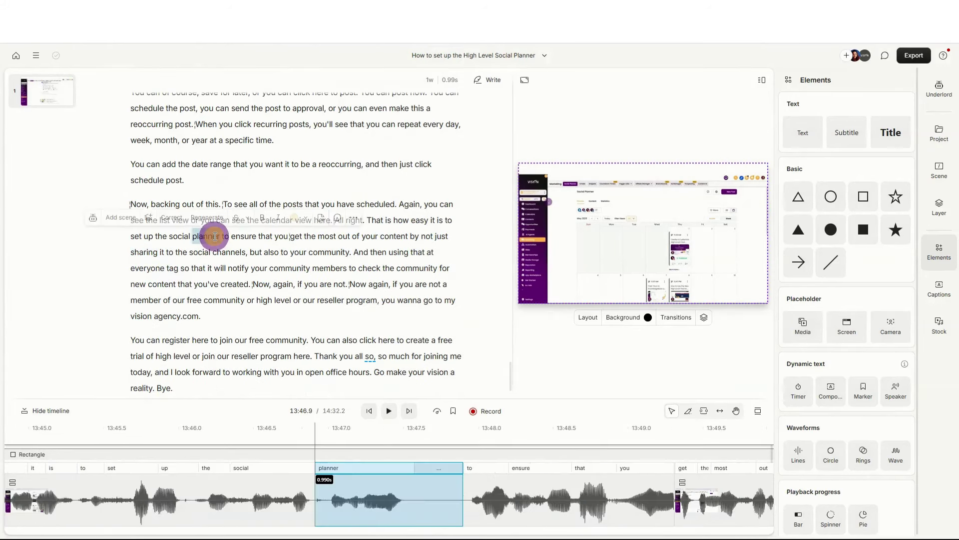
{"action": "left_click", "coordinate": [389, 411]}
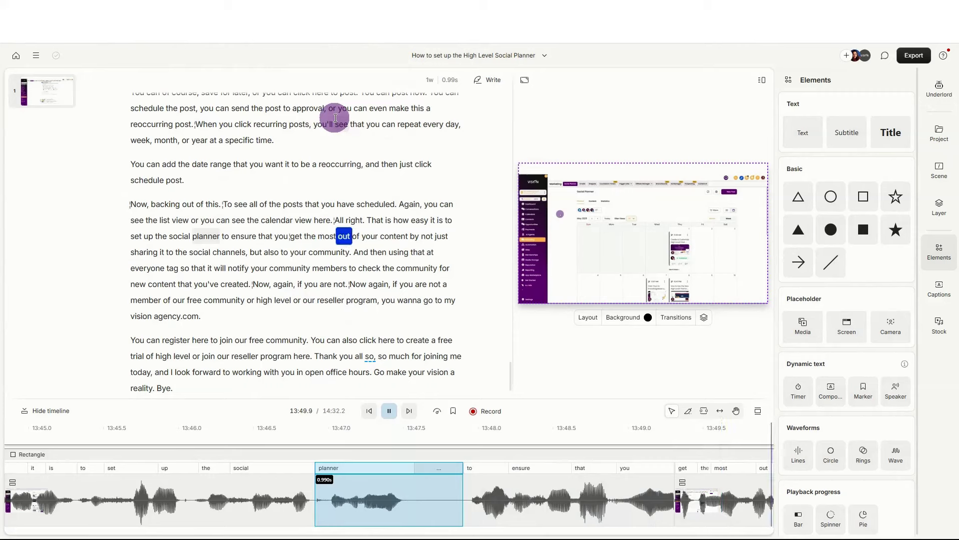
{"action": "left_click", "coordinate": [389, 376]}
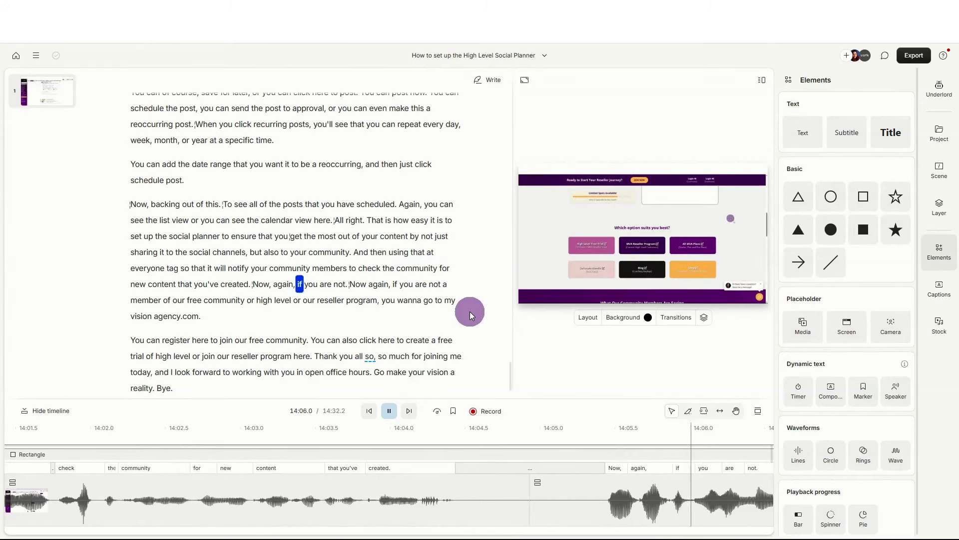
{"action": "left_click", "coordinate": [390, 410]}
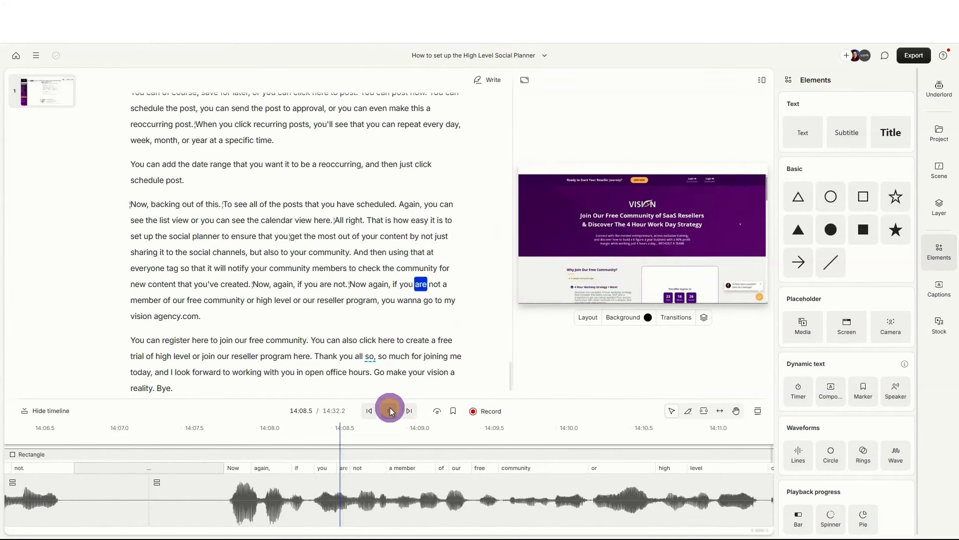
Step: Delete the false start "Now, again, if you are not." and play back from "created." to the end of the video
{"action": "left_click", "coordinate": [255, 284]}
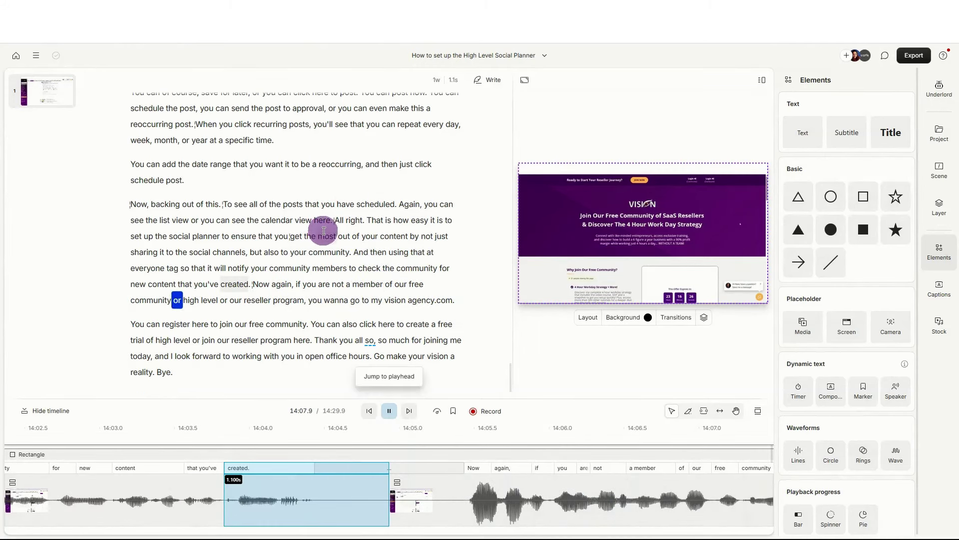
{"action": "left_click", "coordinate": [392, 376]}
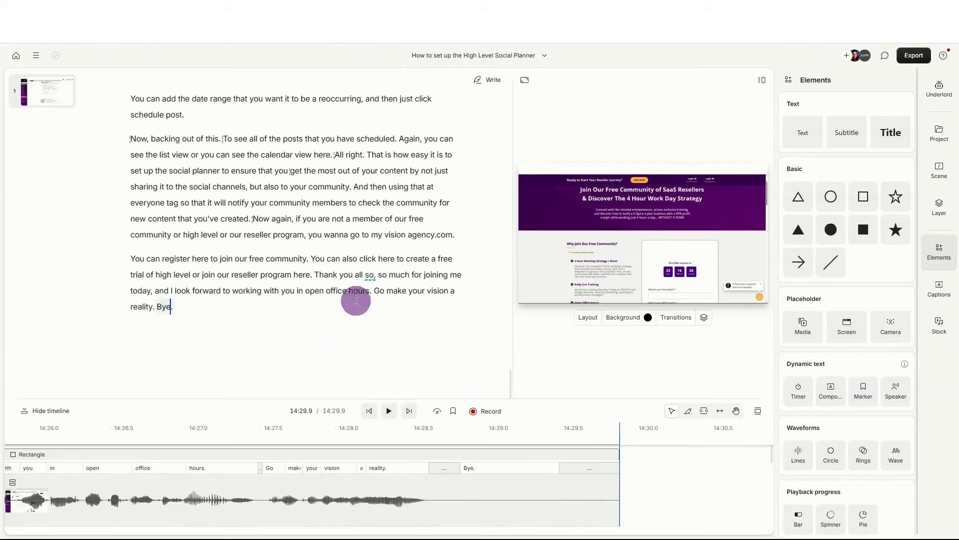
{"action": "left_click", "coordinate": [478, 479]}
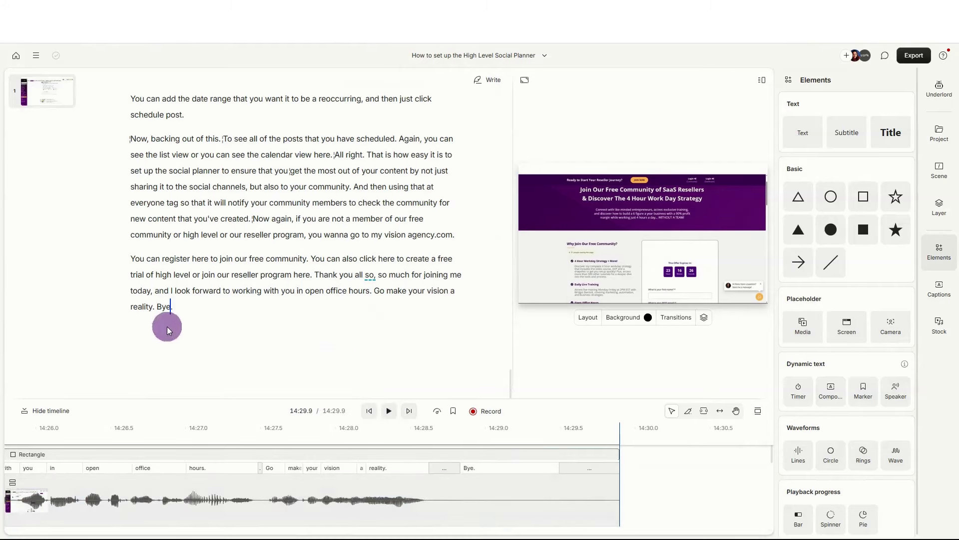
Step: Delete the closing word "Bye." from the end of the transcript
{"action": "double_click", "coordinate": [163, 307]}
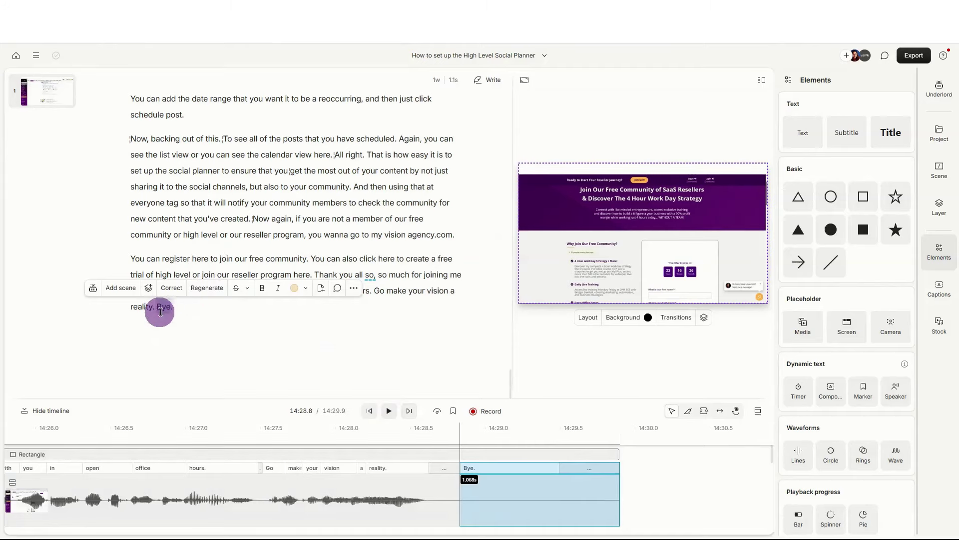
{"action": "left_click", "coordinate": [161, 310]}
{"action": "double_click", "coordinate": [159, 306]}
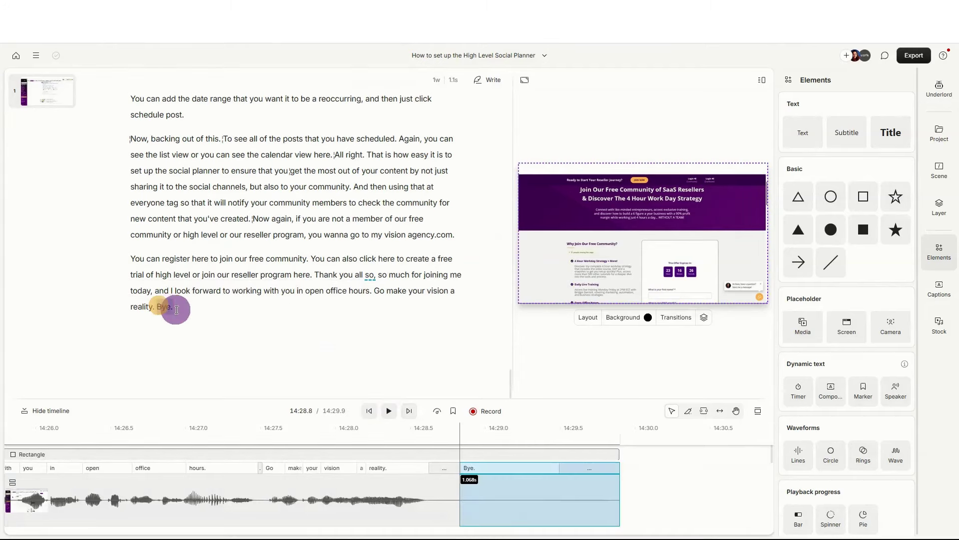
{"action": "key", "text": "BackSpace"}
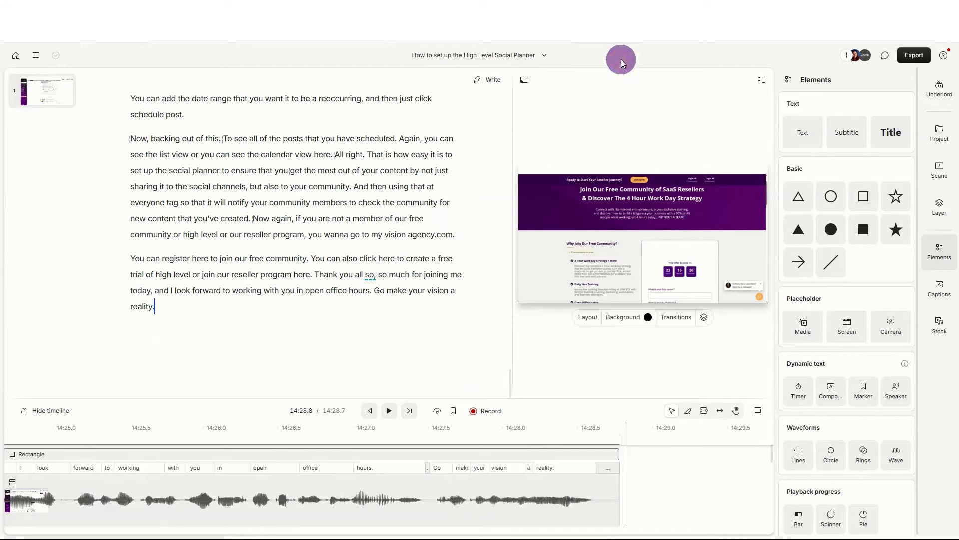
Step: Publish the video as a public Descript web link at Max resolution and download it as the MP4 "How to set up the High Level Social Planner"
{"action": "left_click", "coordinate": [916, 56]}
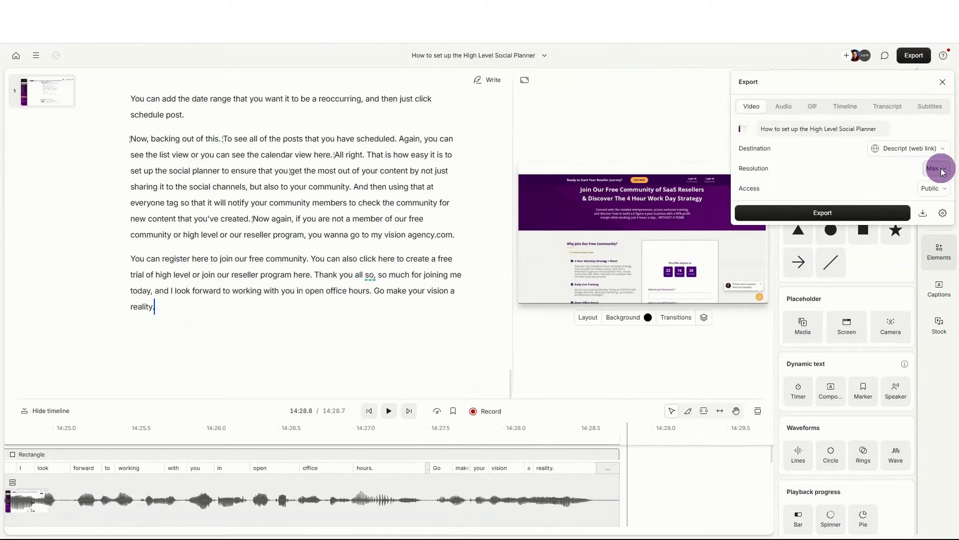
{"action": "left_click", "coordinate": [825, 217]}
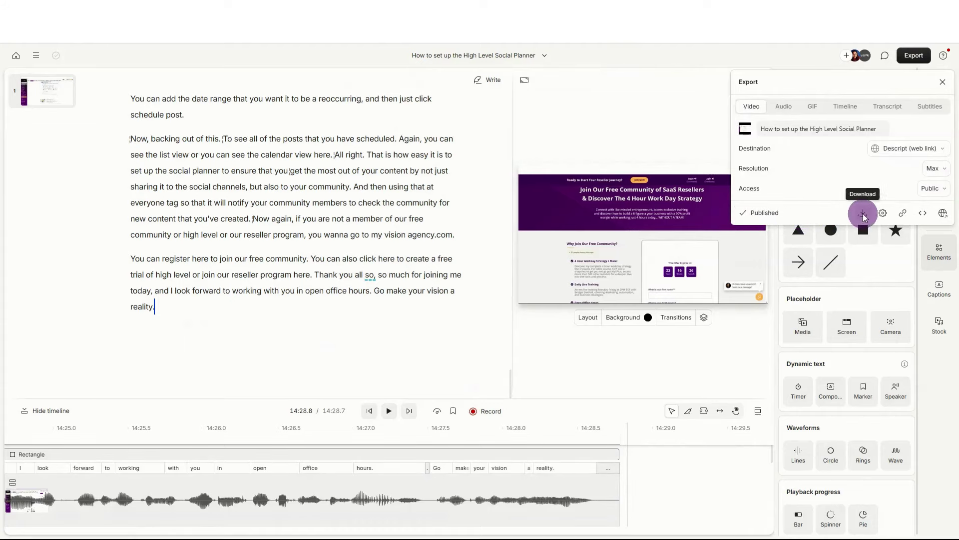
{"action": "left_click", "coordinate": [863, 215]}
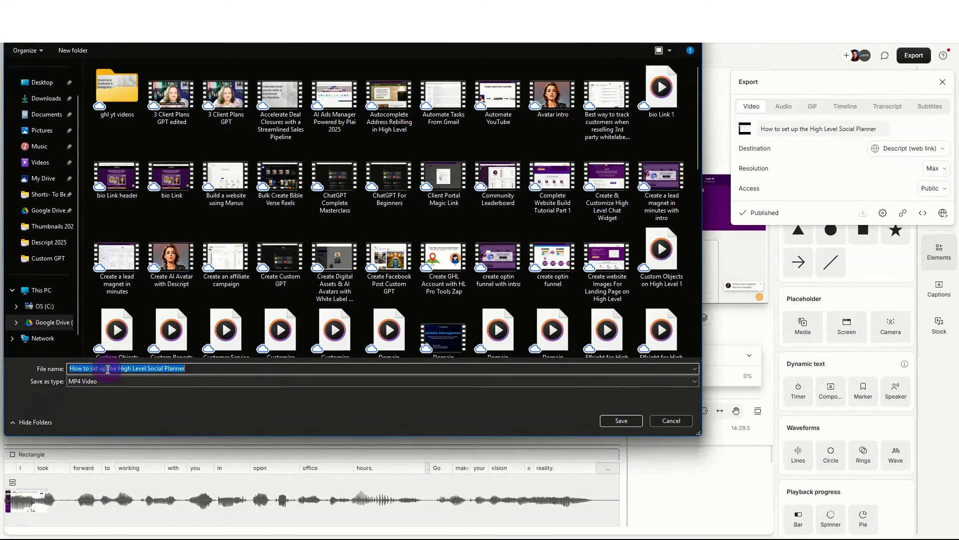
{"action": "left_click", "coordinate": [621, 422]}
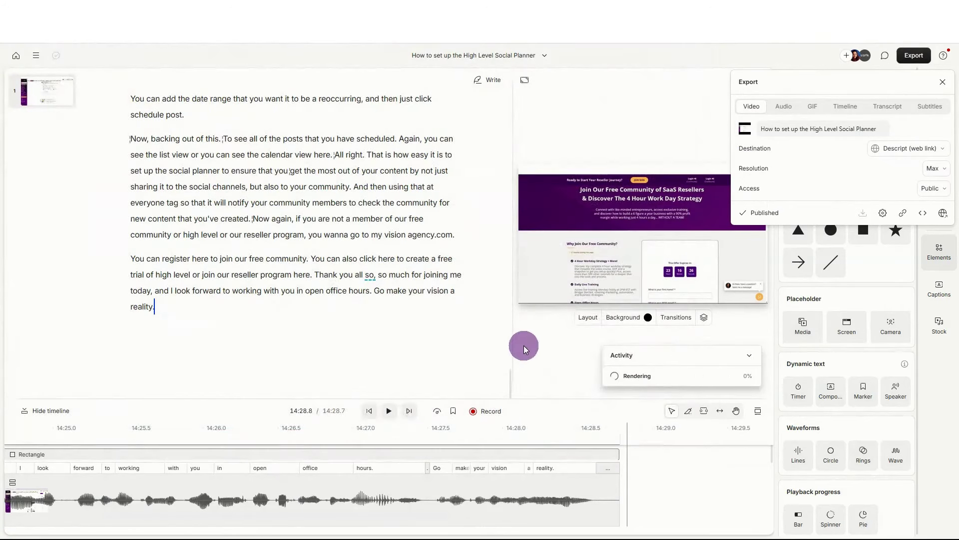